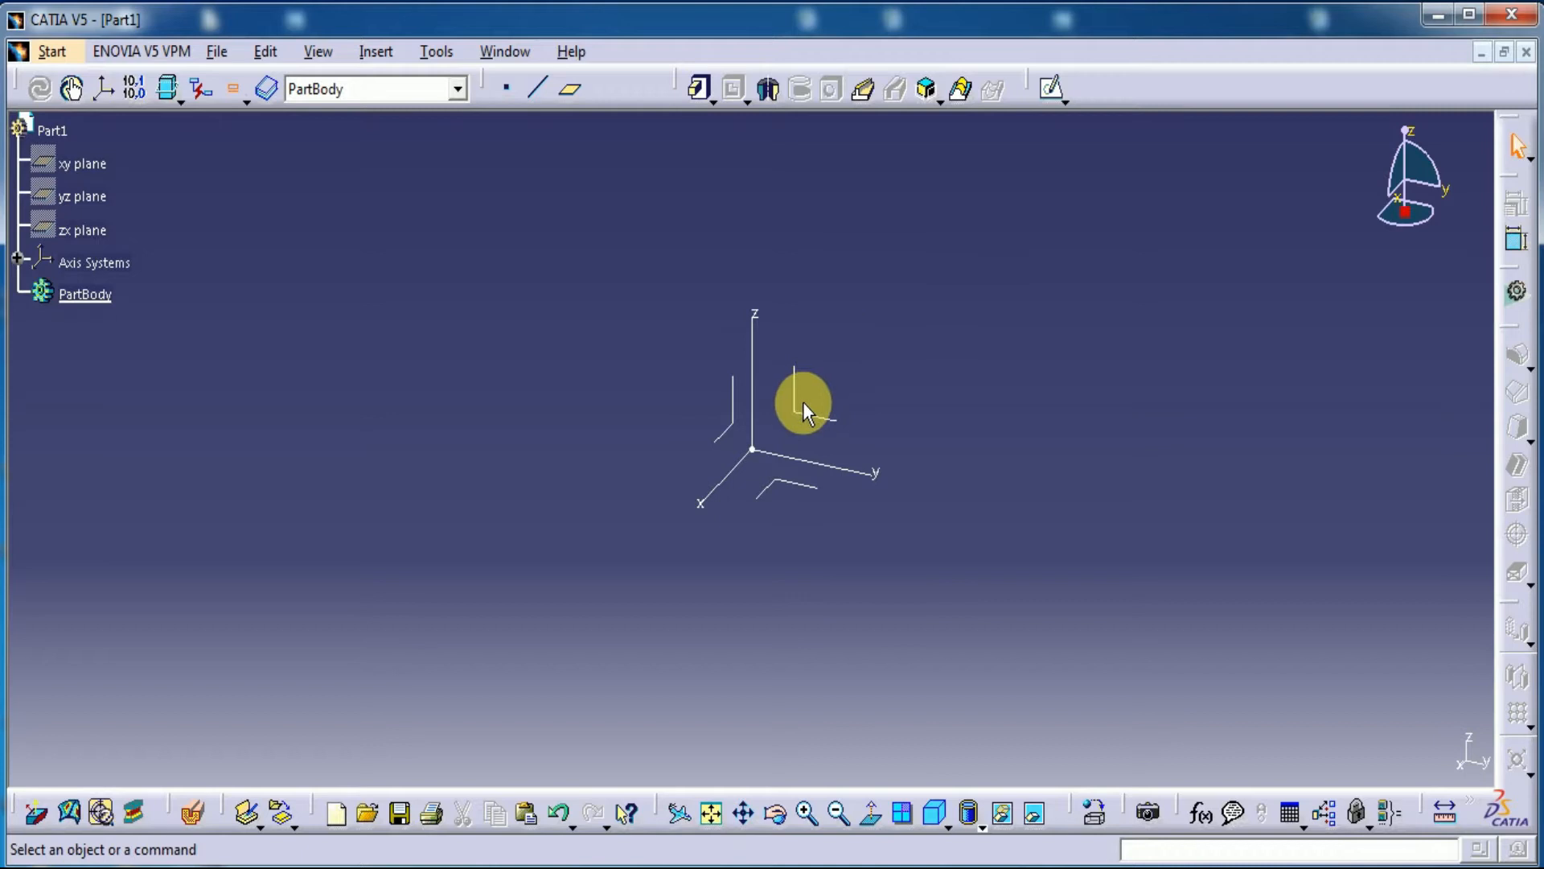
# - Sketch a circle centred at the origin on the YZ plane and pad it 20 mm
pyautogui.click(817, 420)
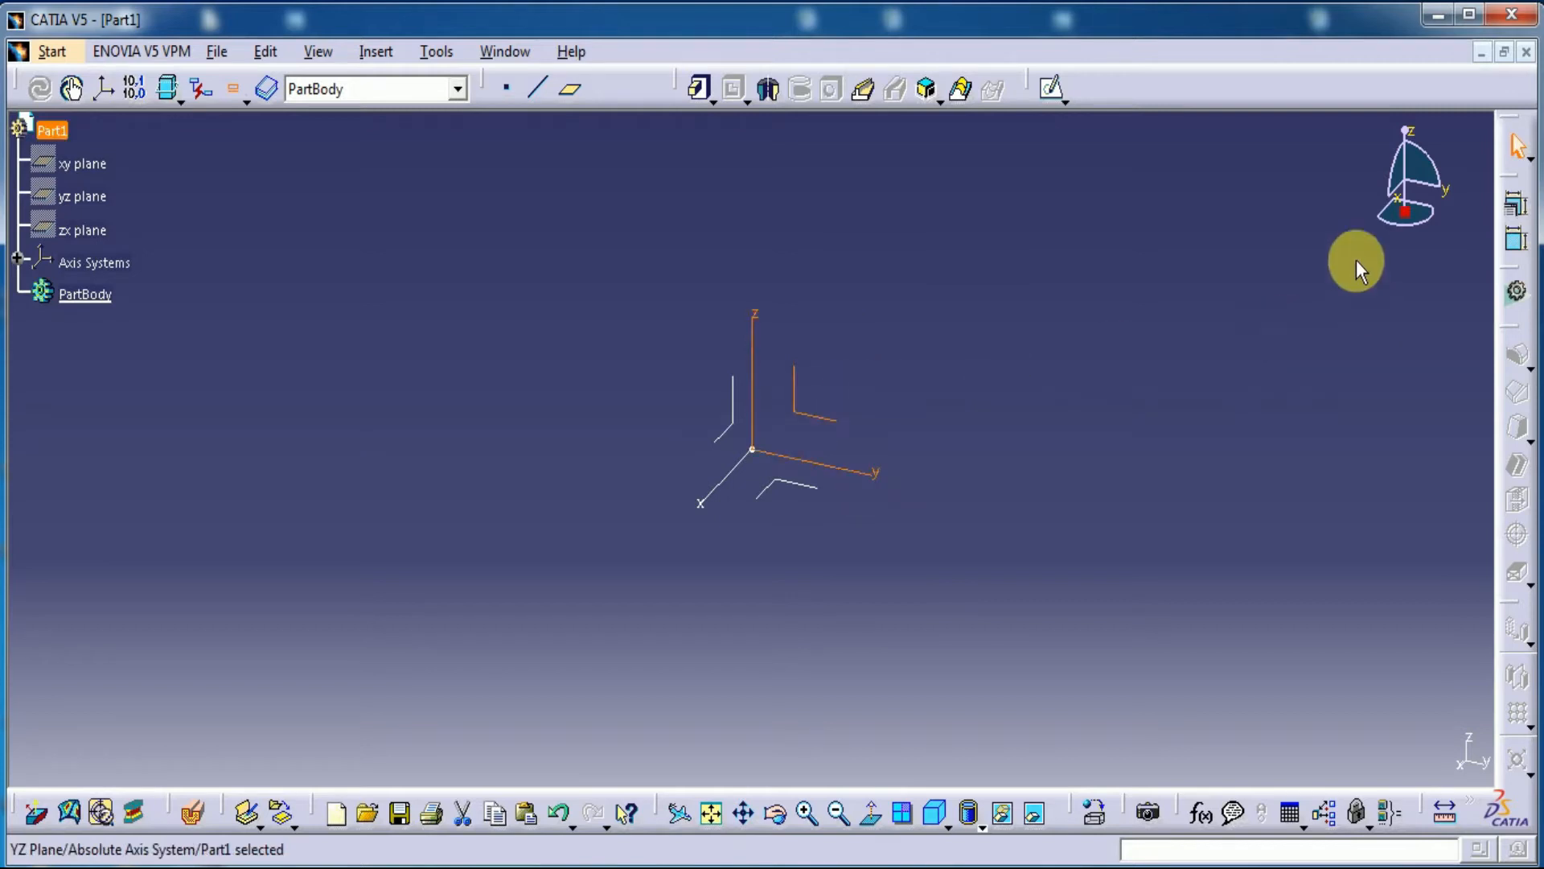
pyautogui.click(1048, 88)
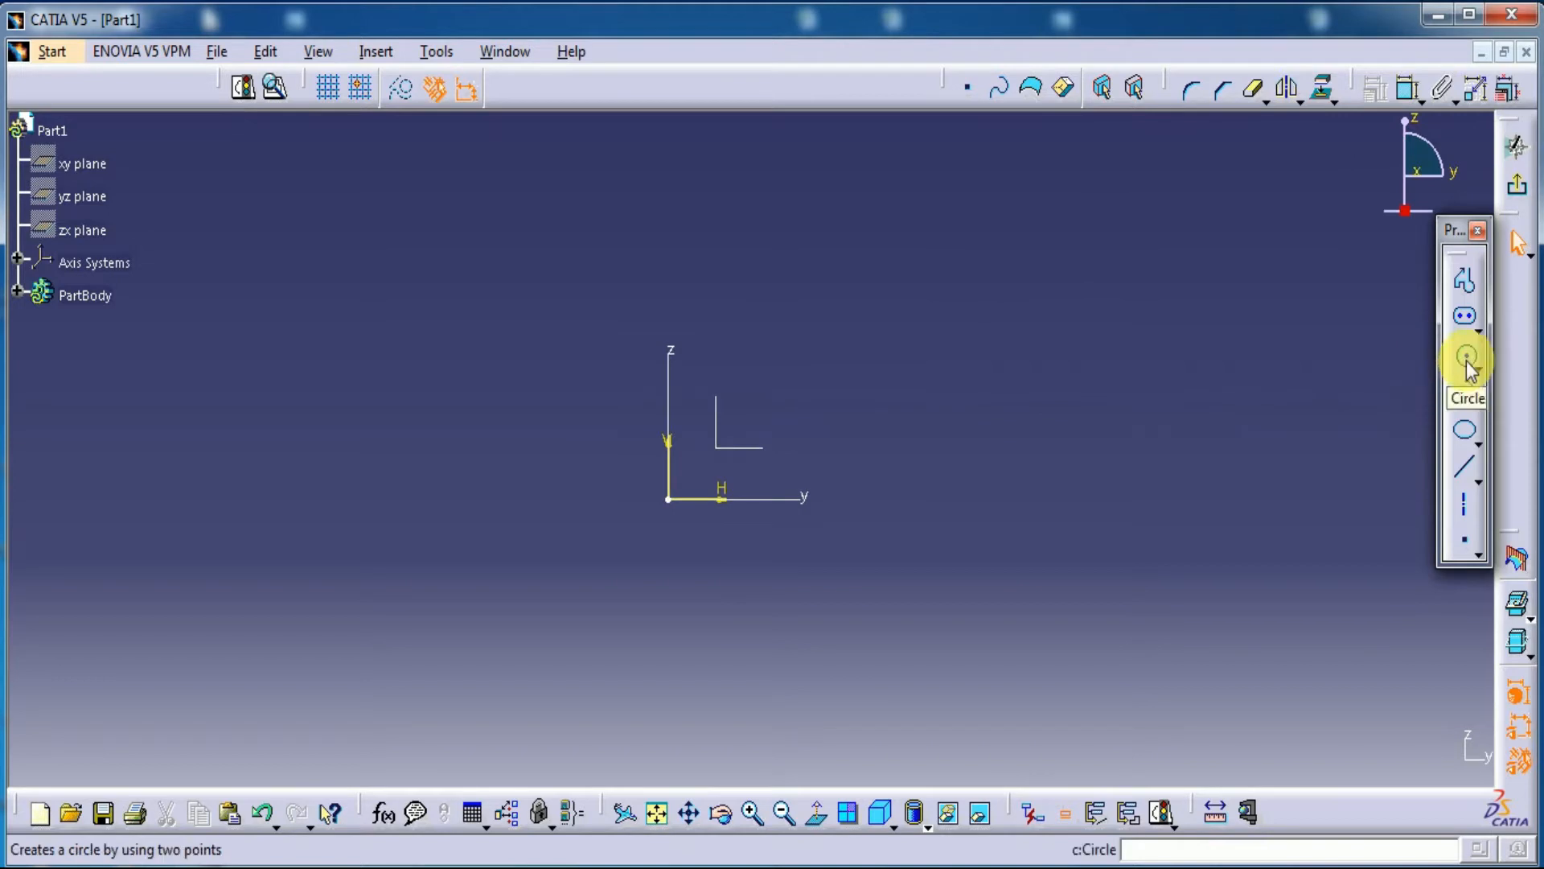
pyautogui.click(1468, 364)
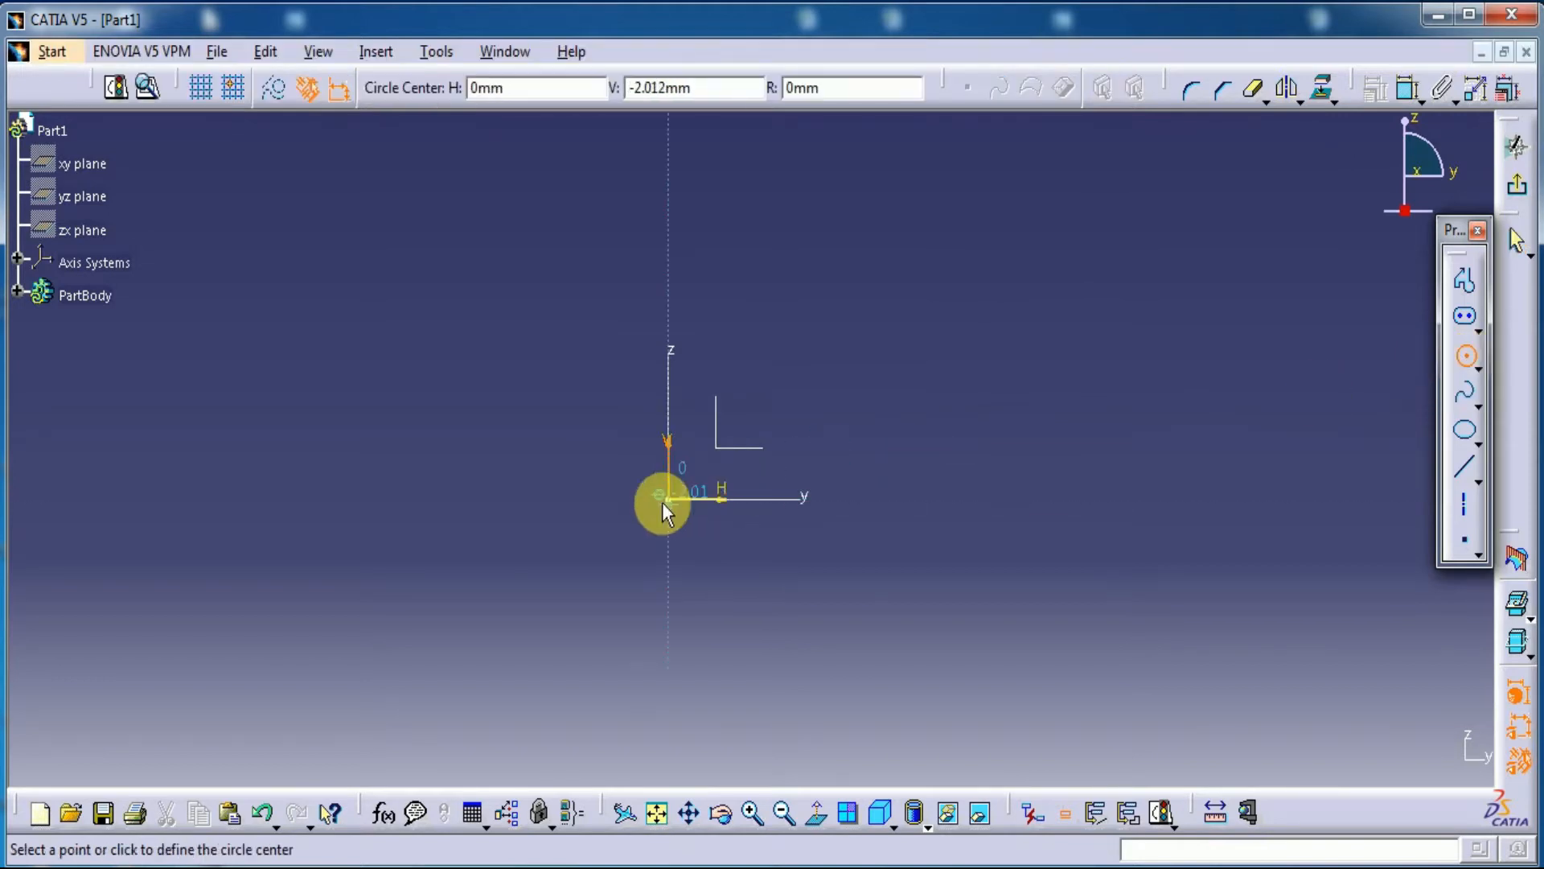
pyautogui.moveTo(668, 498); pyautogui.dragTo(738, 357)
pyautogui.click(1517, 185)
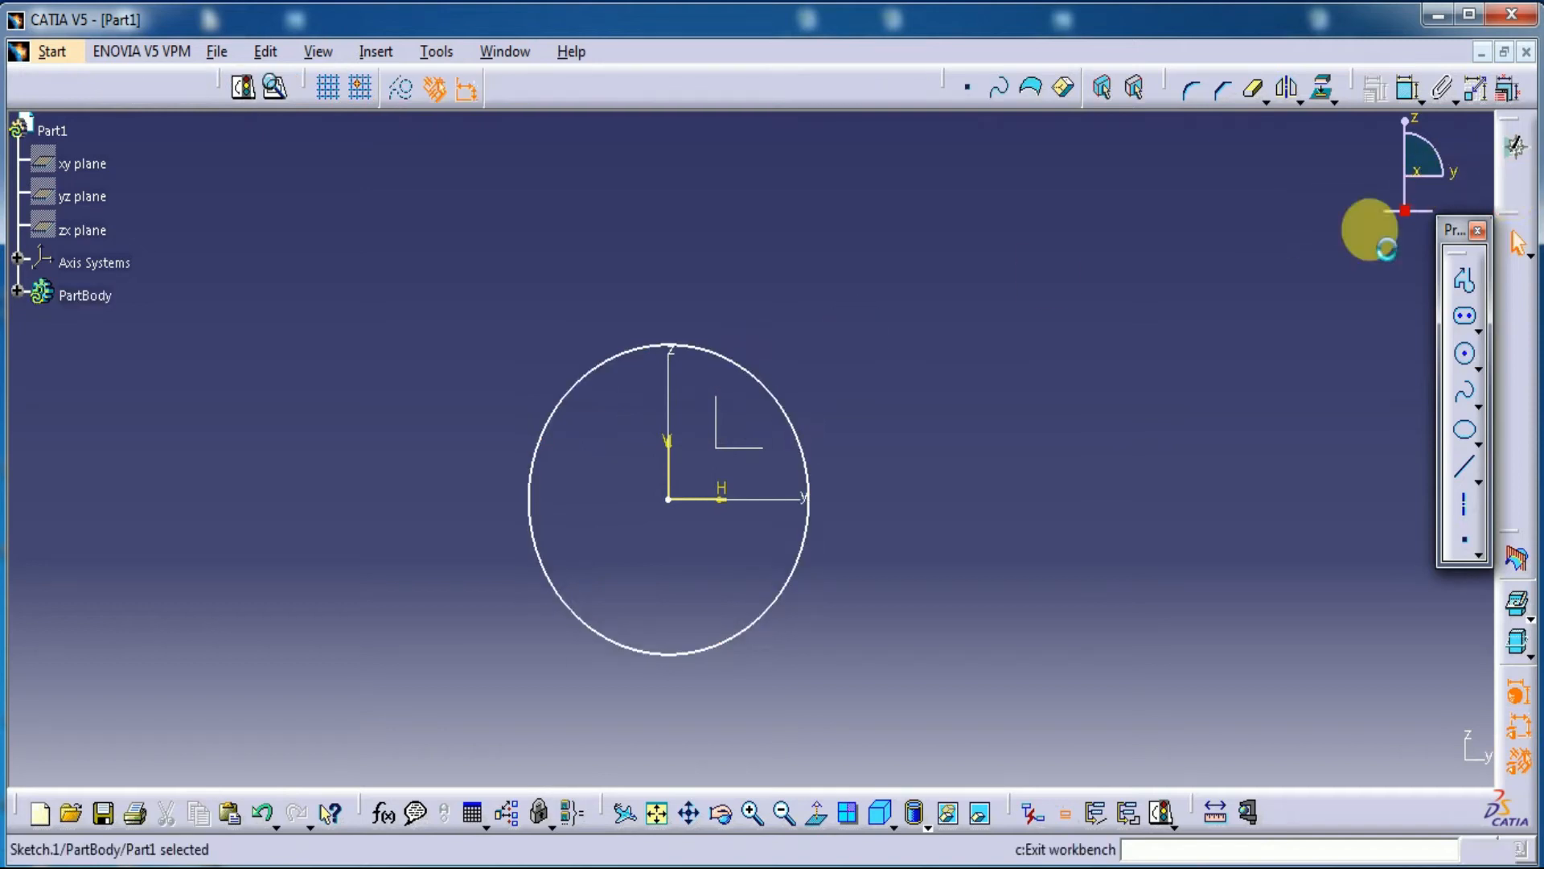
pyautogui.click(699, 89)
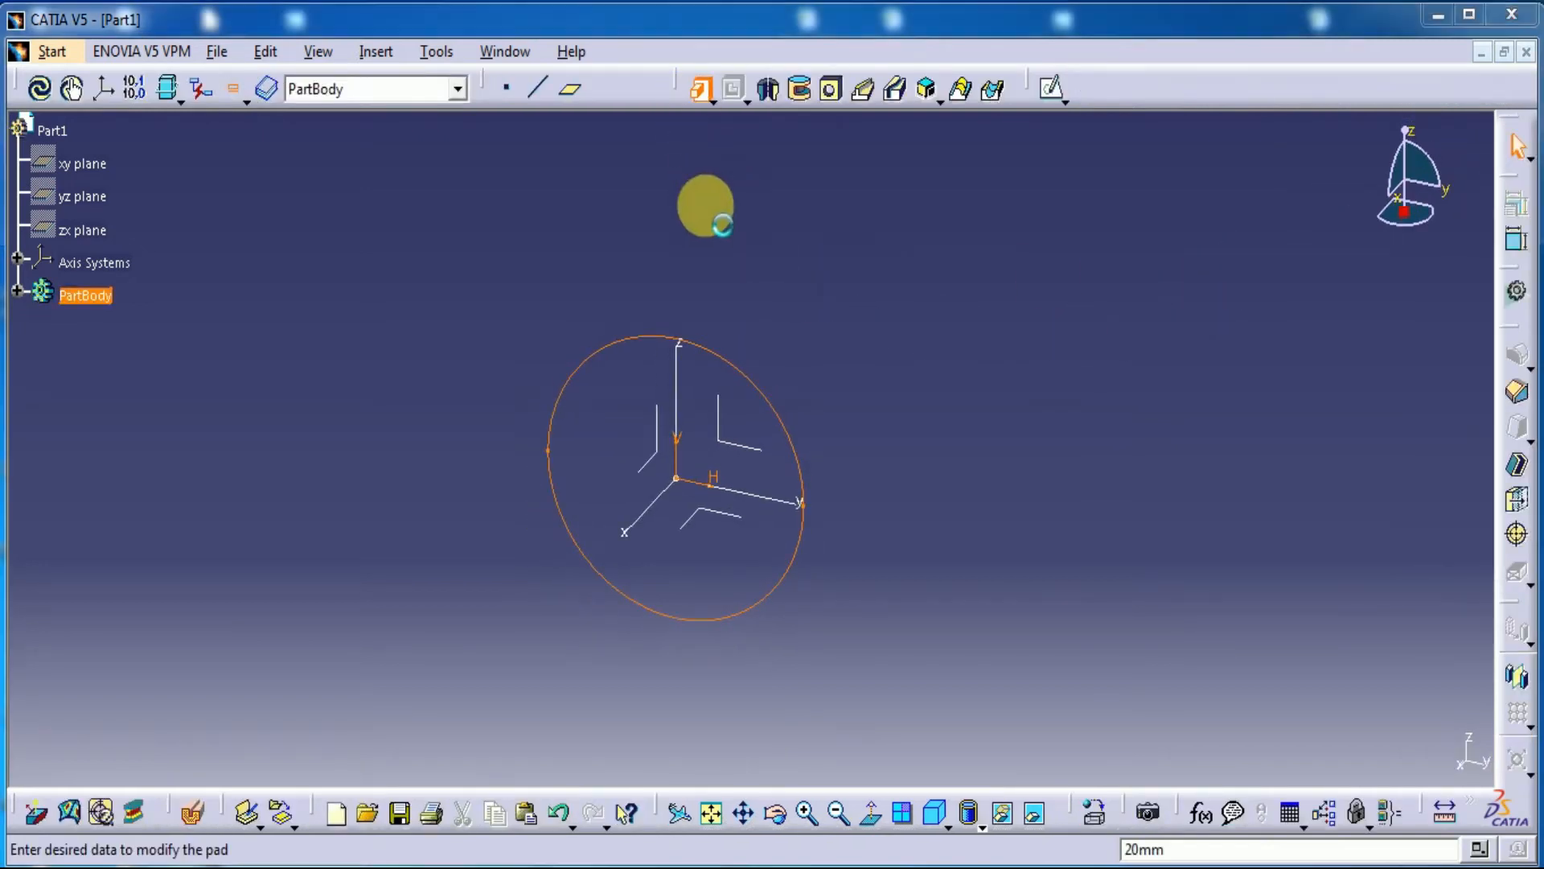
pyautogui.click(933, 578)
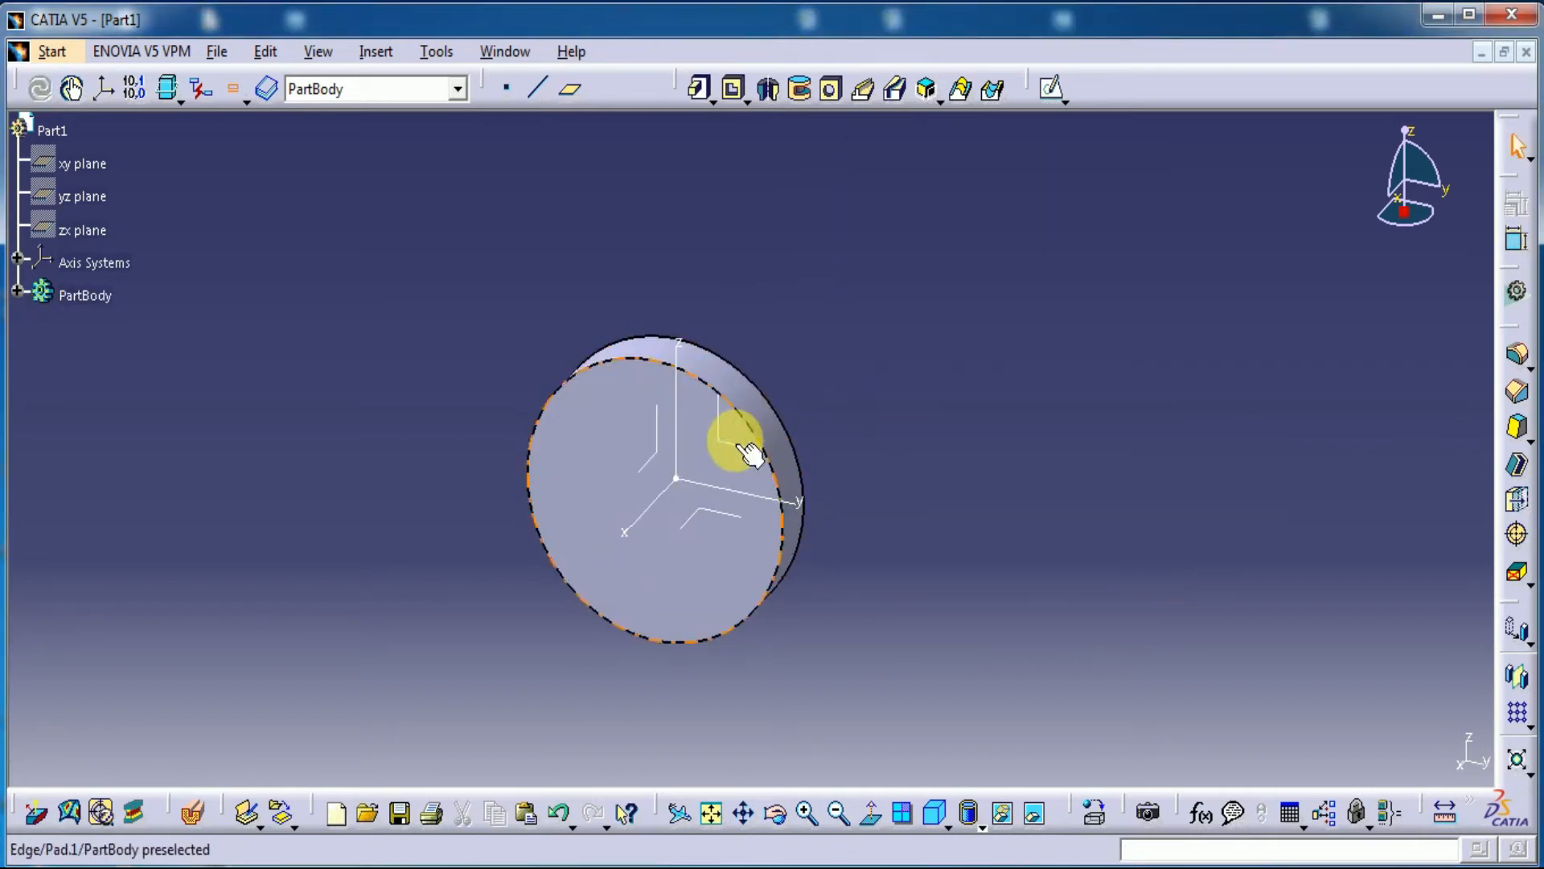
# - Sketch a vertical elongated hole with about 20 mm radius beside the disc on the YZ plane and pad it 20 mm
pyautogui.click(754, 391)
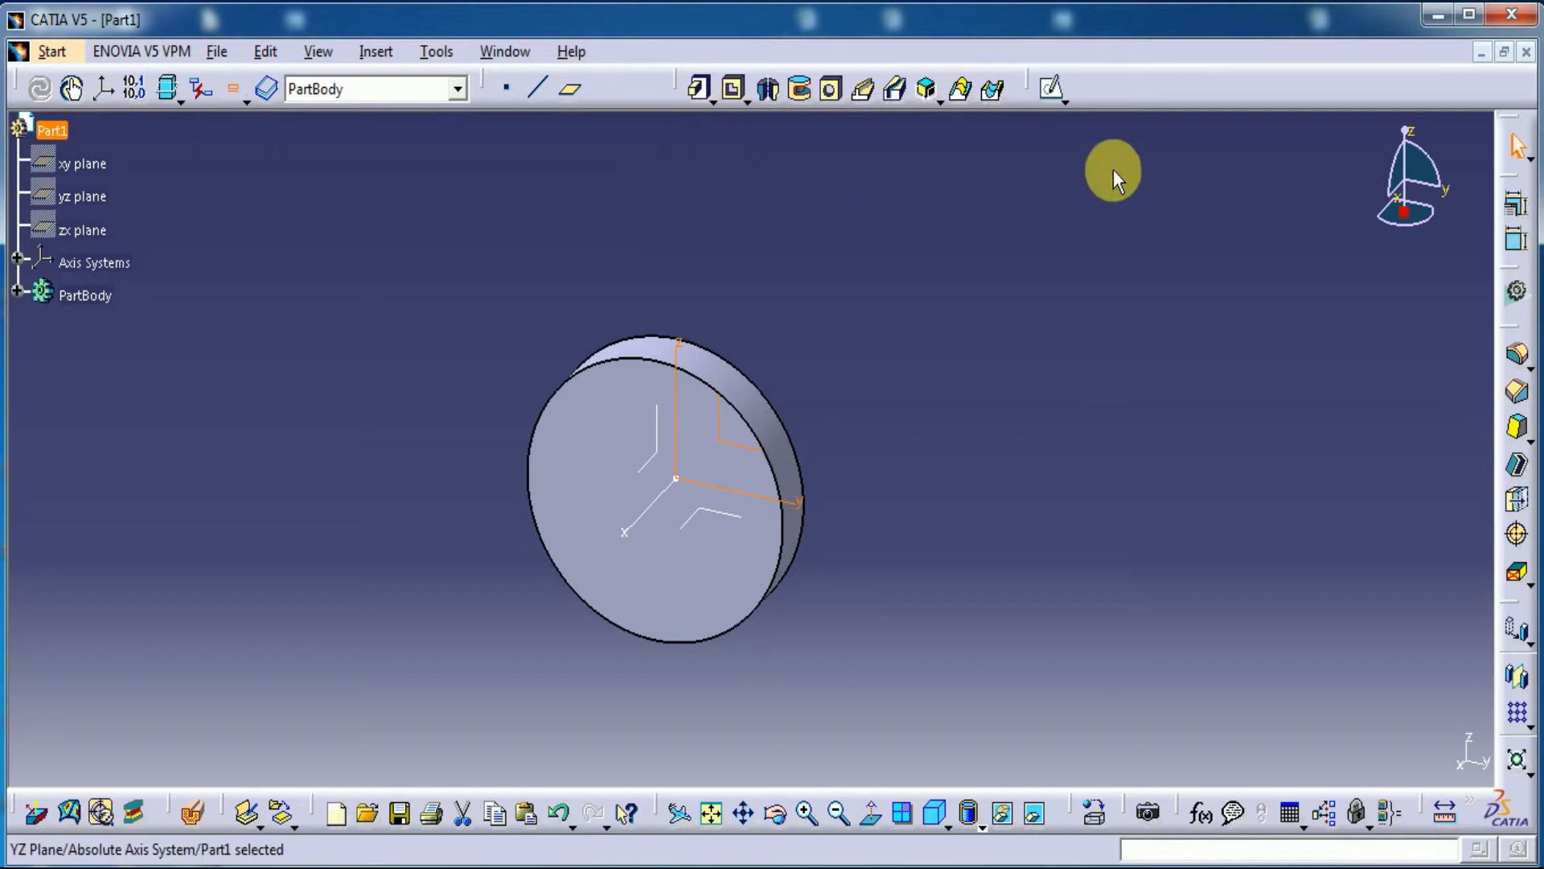
pyautogui.click(1048, 94)
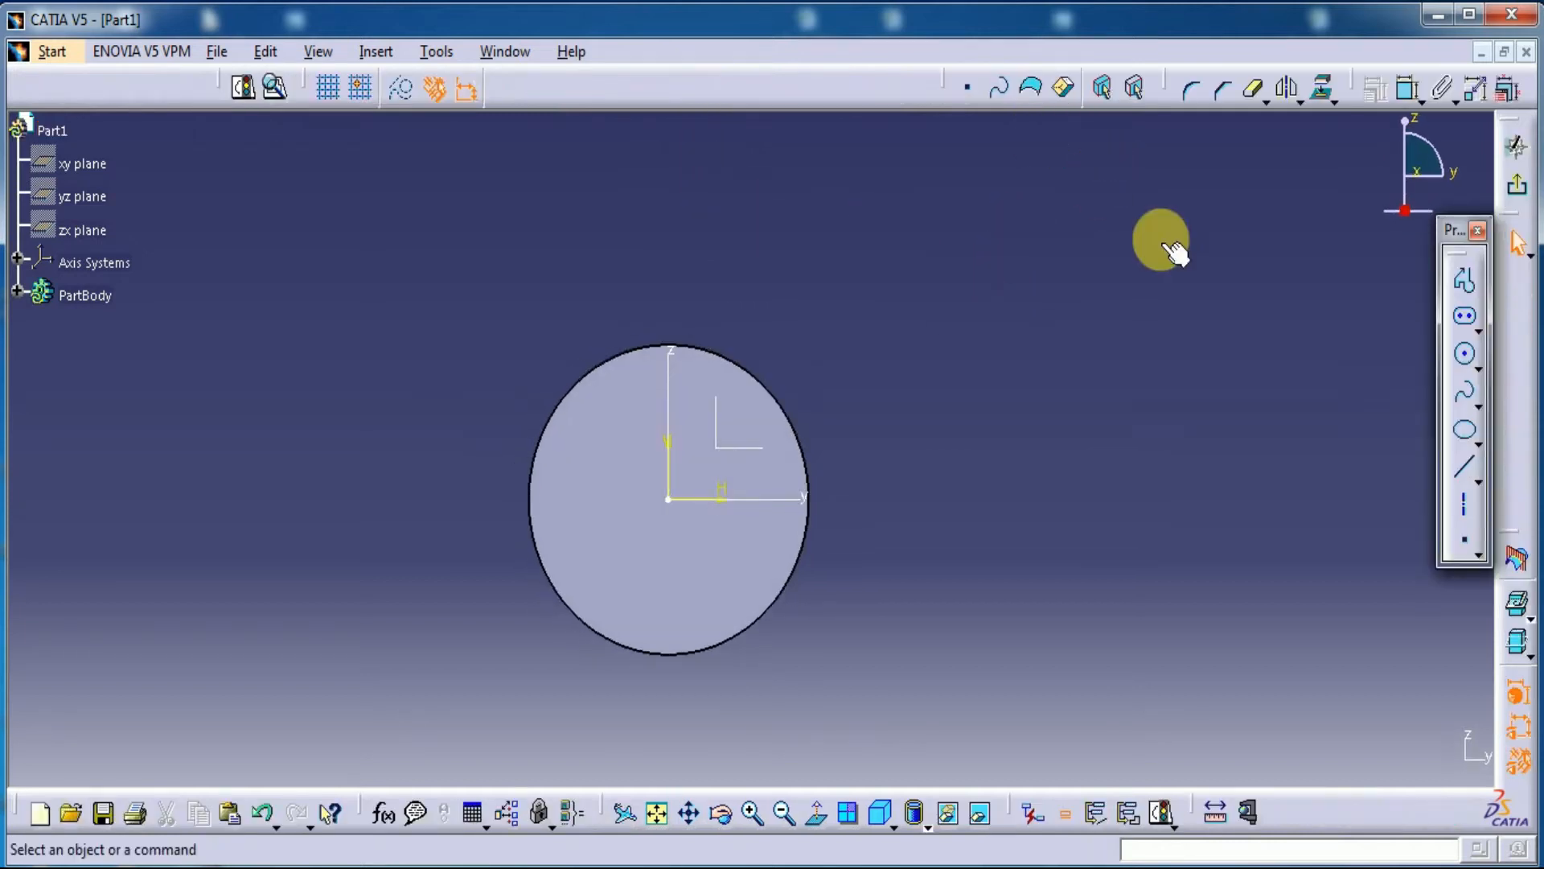
pyautogui.click(1464, 316)
pyautogui.click(1042, 291)
pyautogui.click(1051, 625)
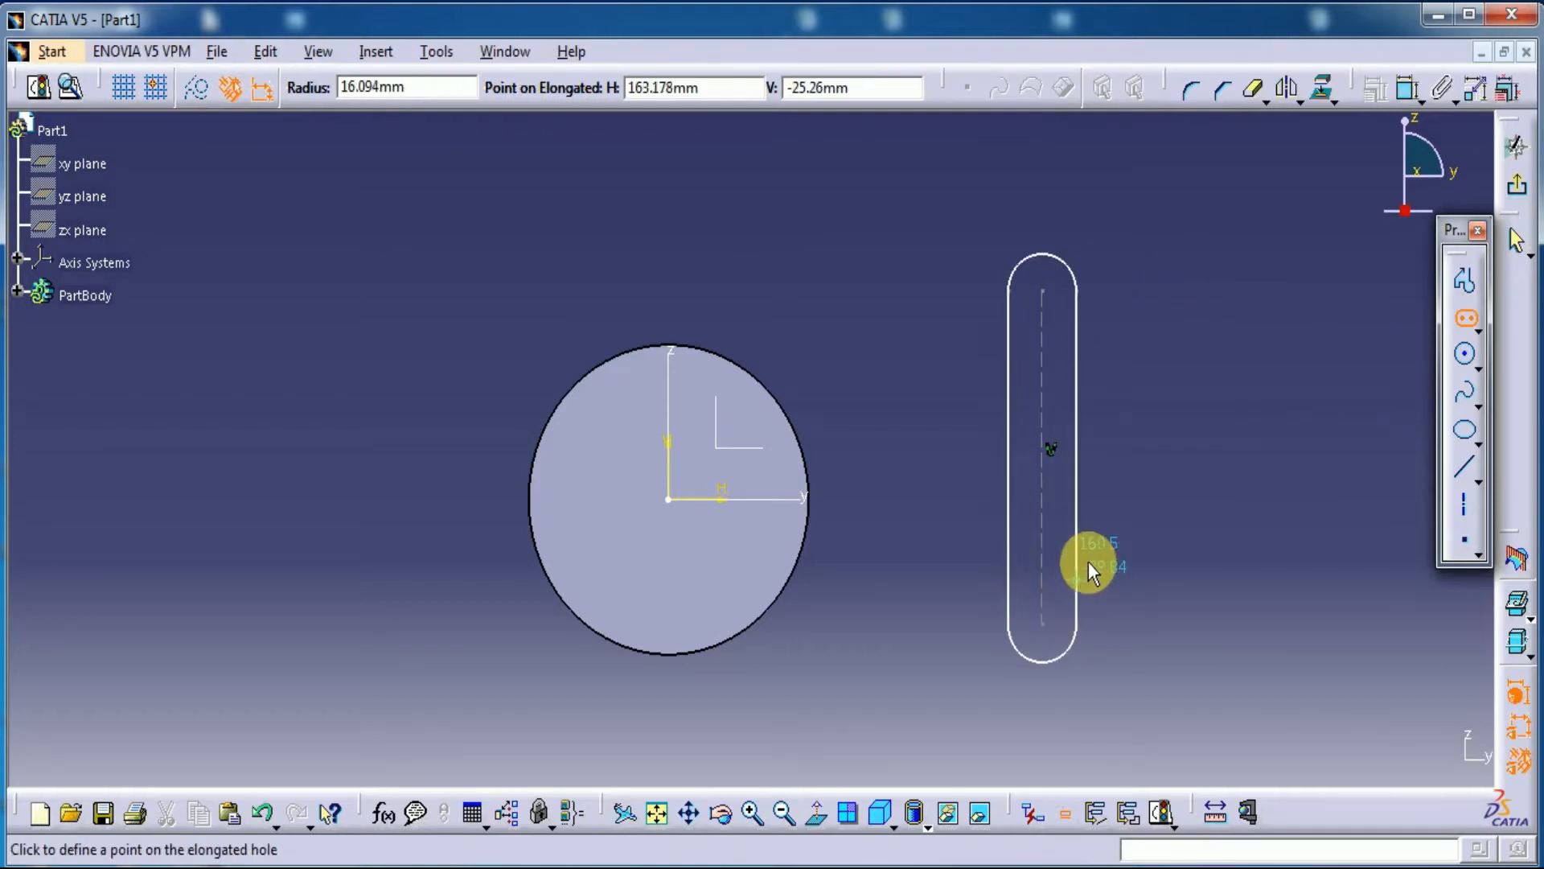
pyautogui.click(1088, 568)
pyautogui.click(1517, 185)
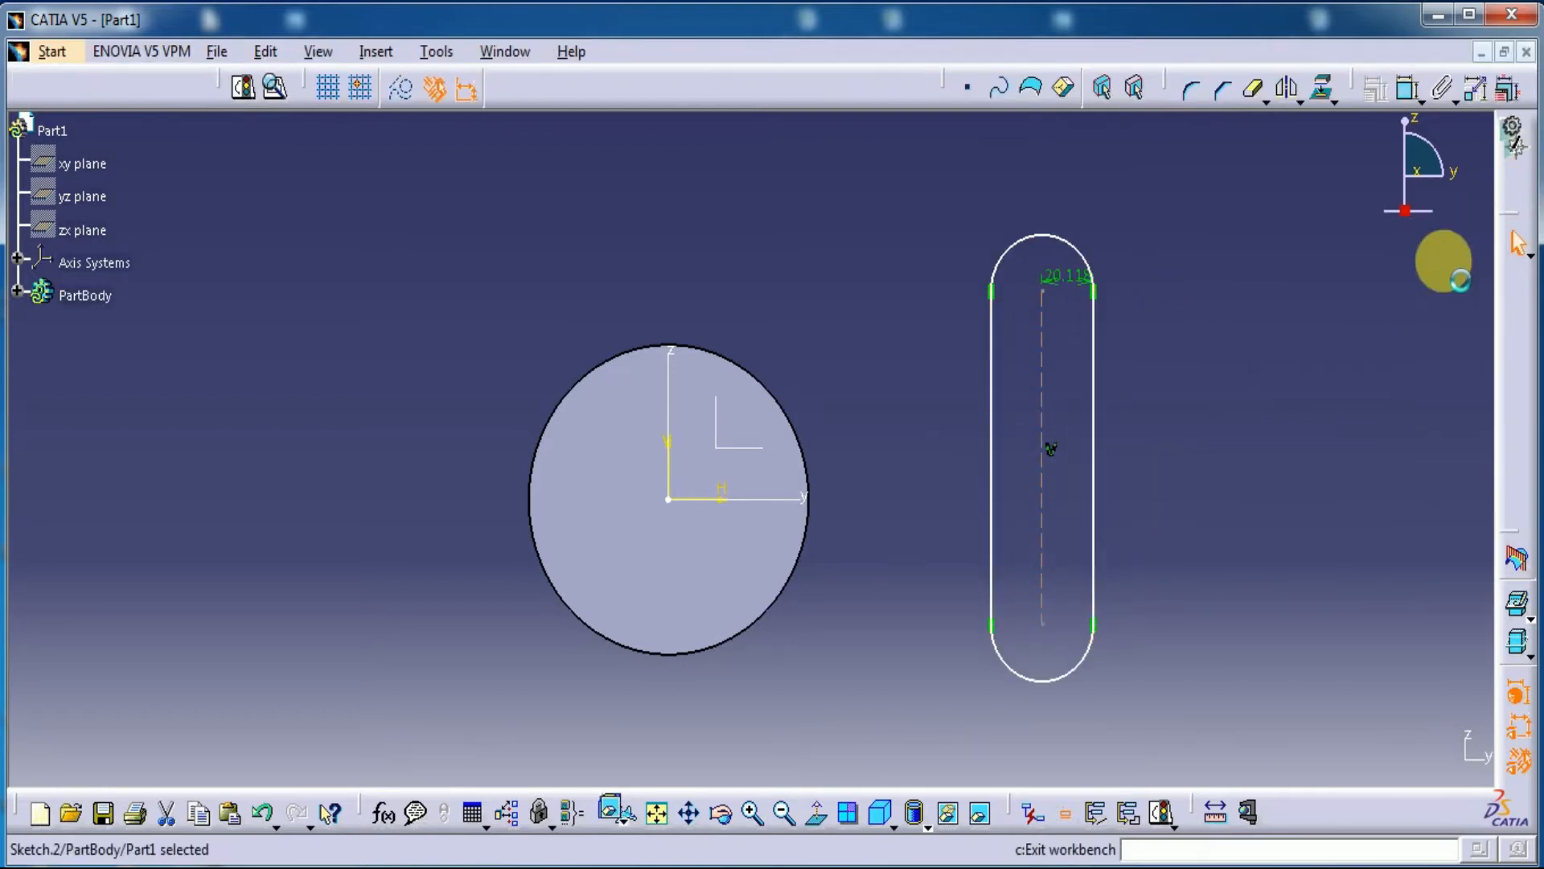
pyautogui.click(698, 90)
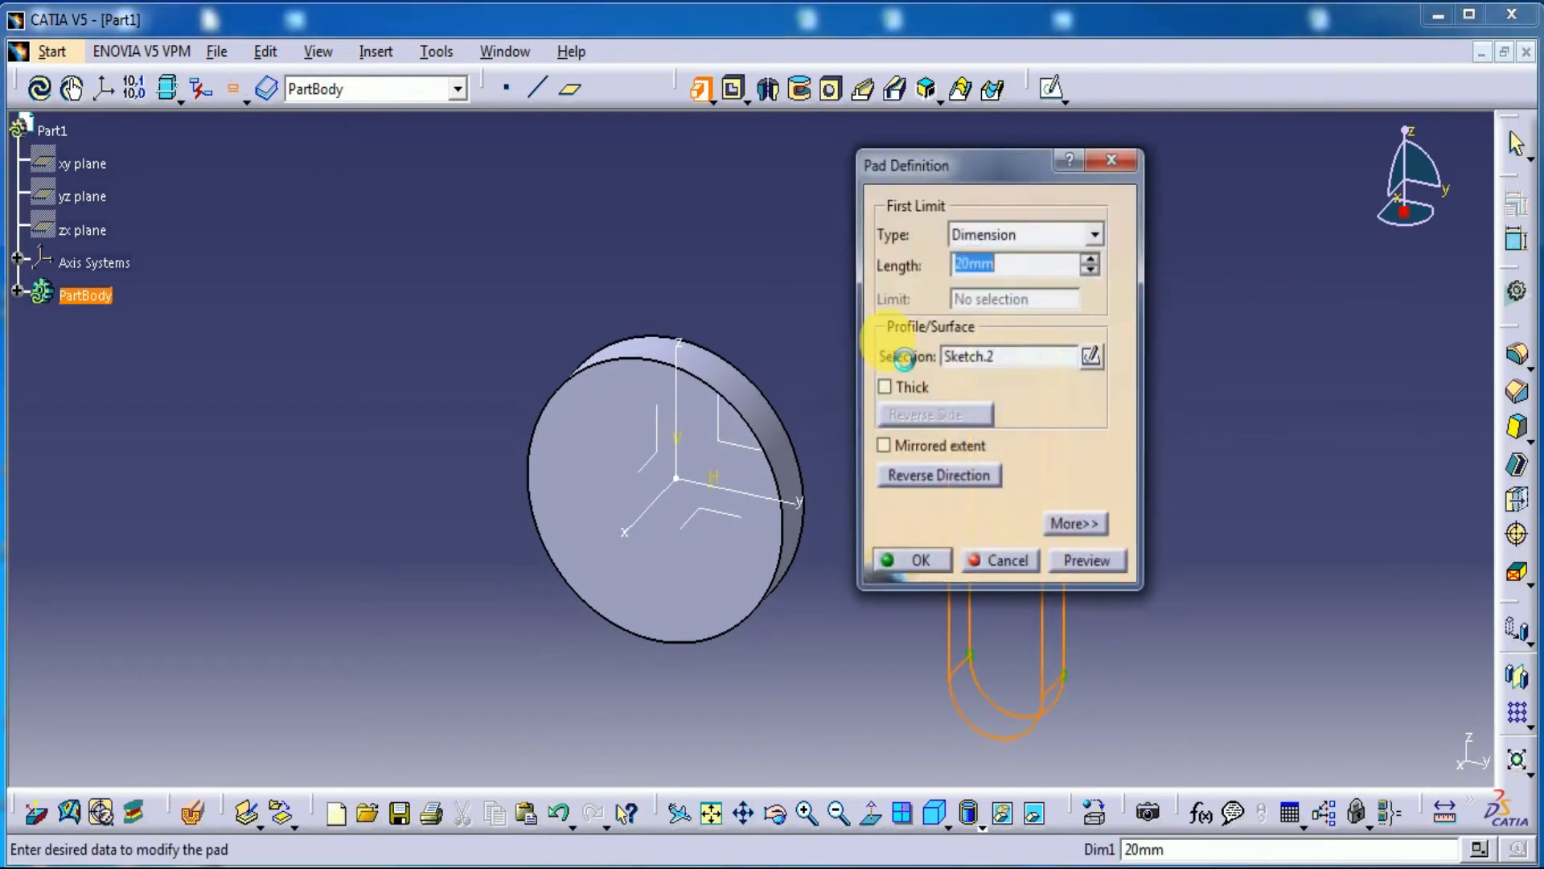
pyautogui.click(917, 562)
pyautogui.click(712, 100)
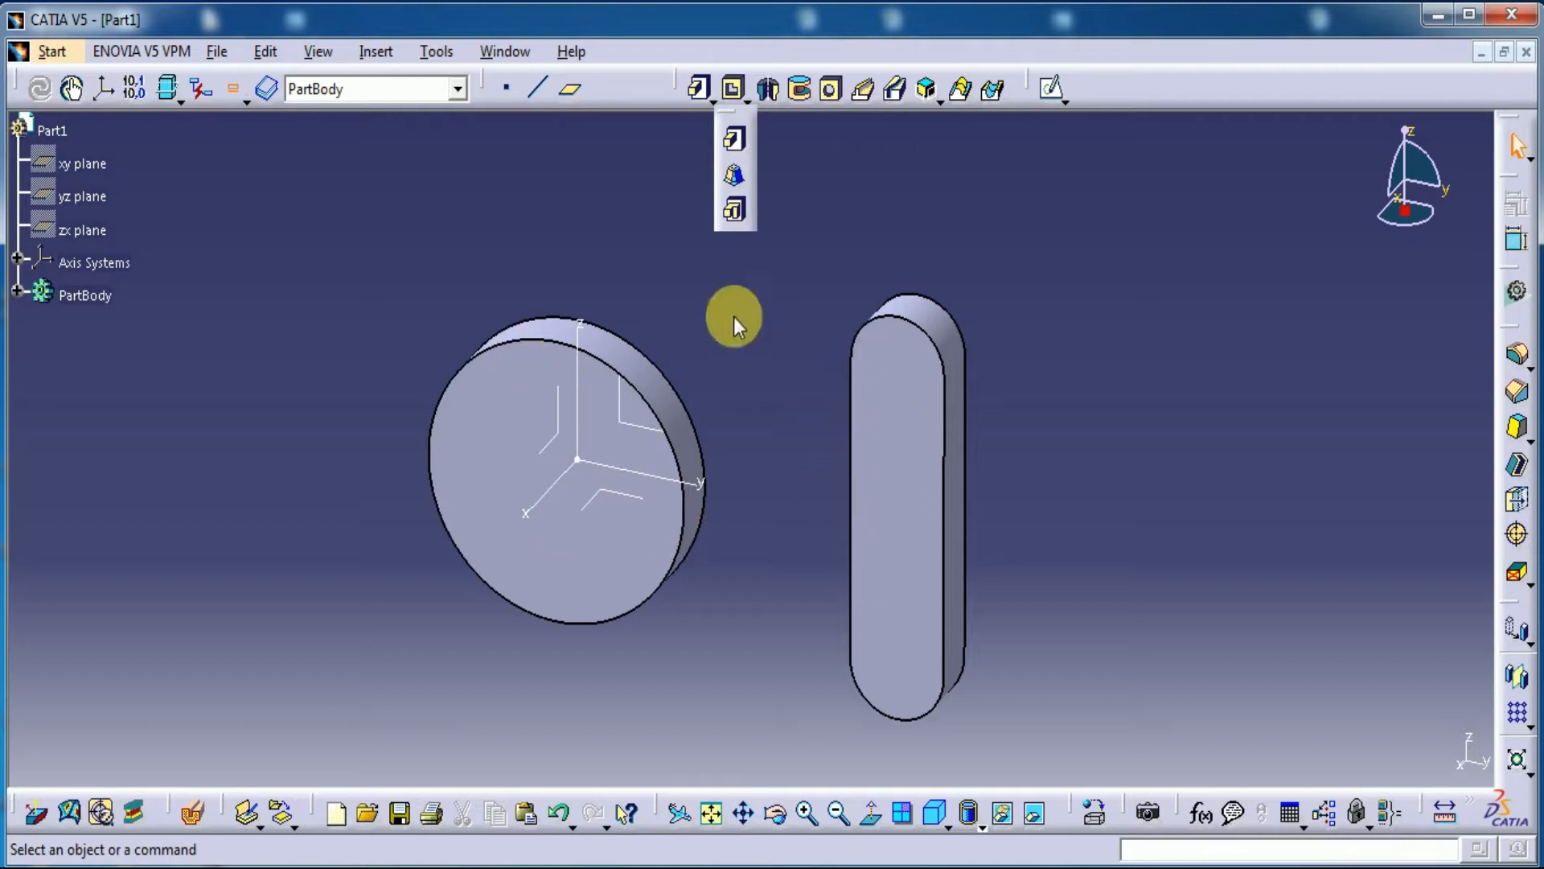
pyautogui.click(736, 212)
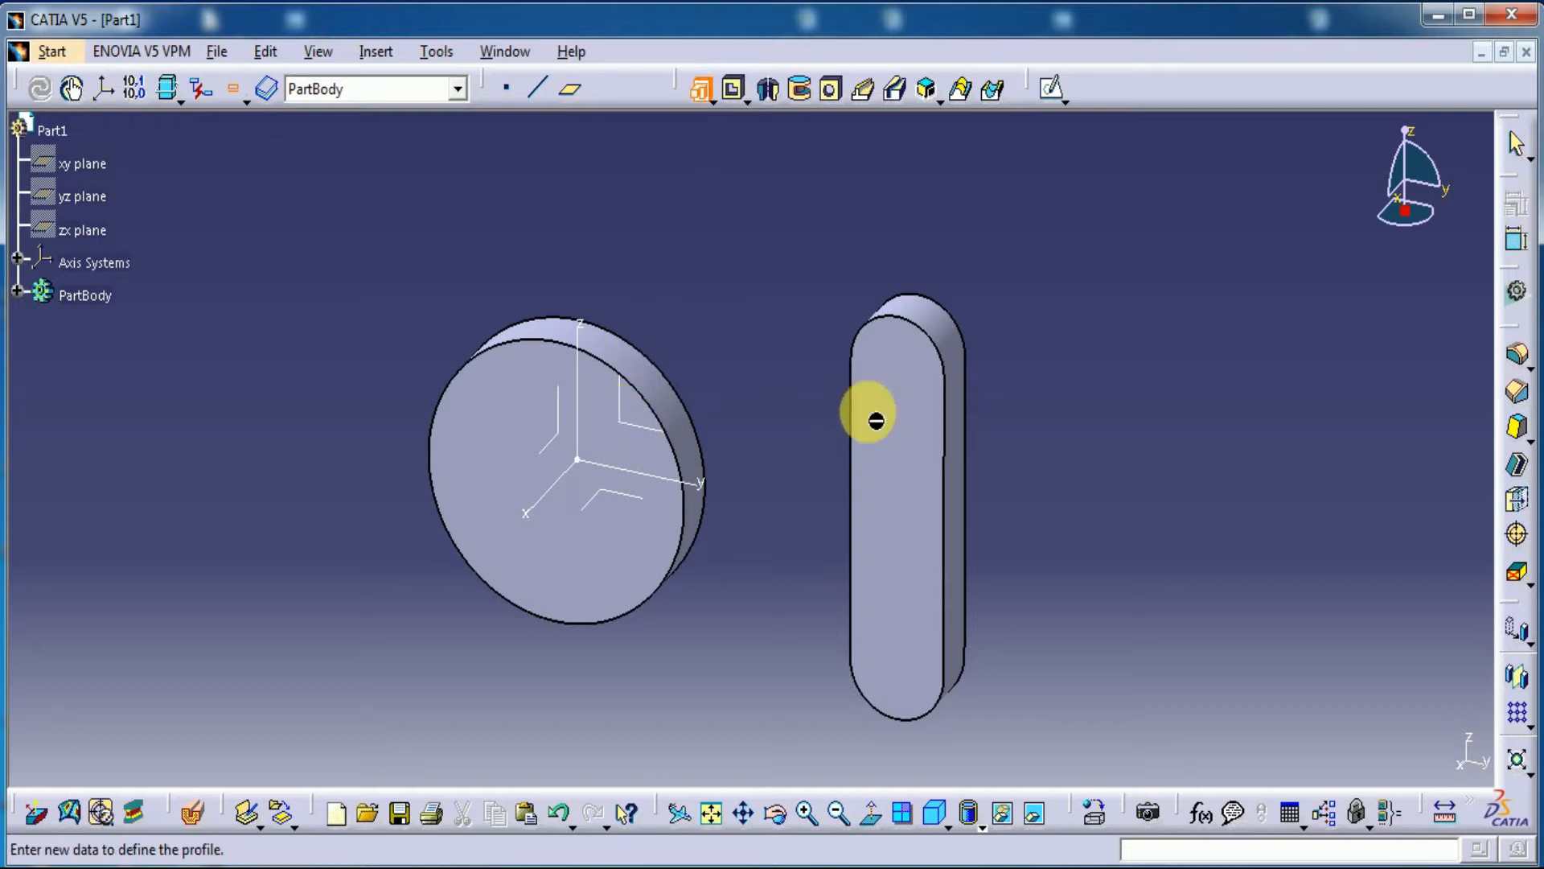
pyautogui.click(703, 91)
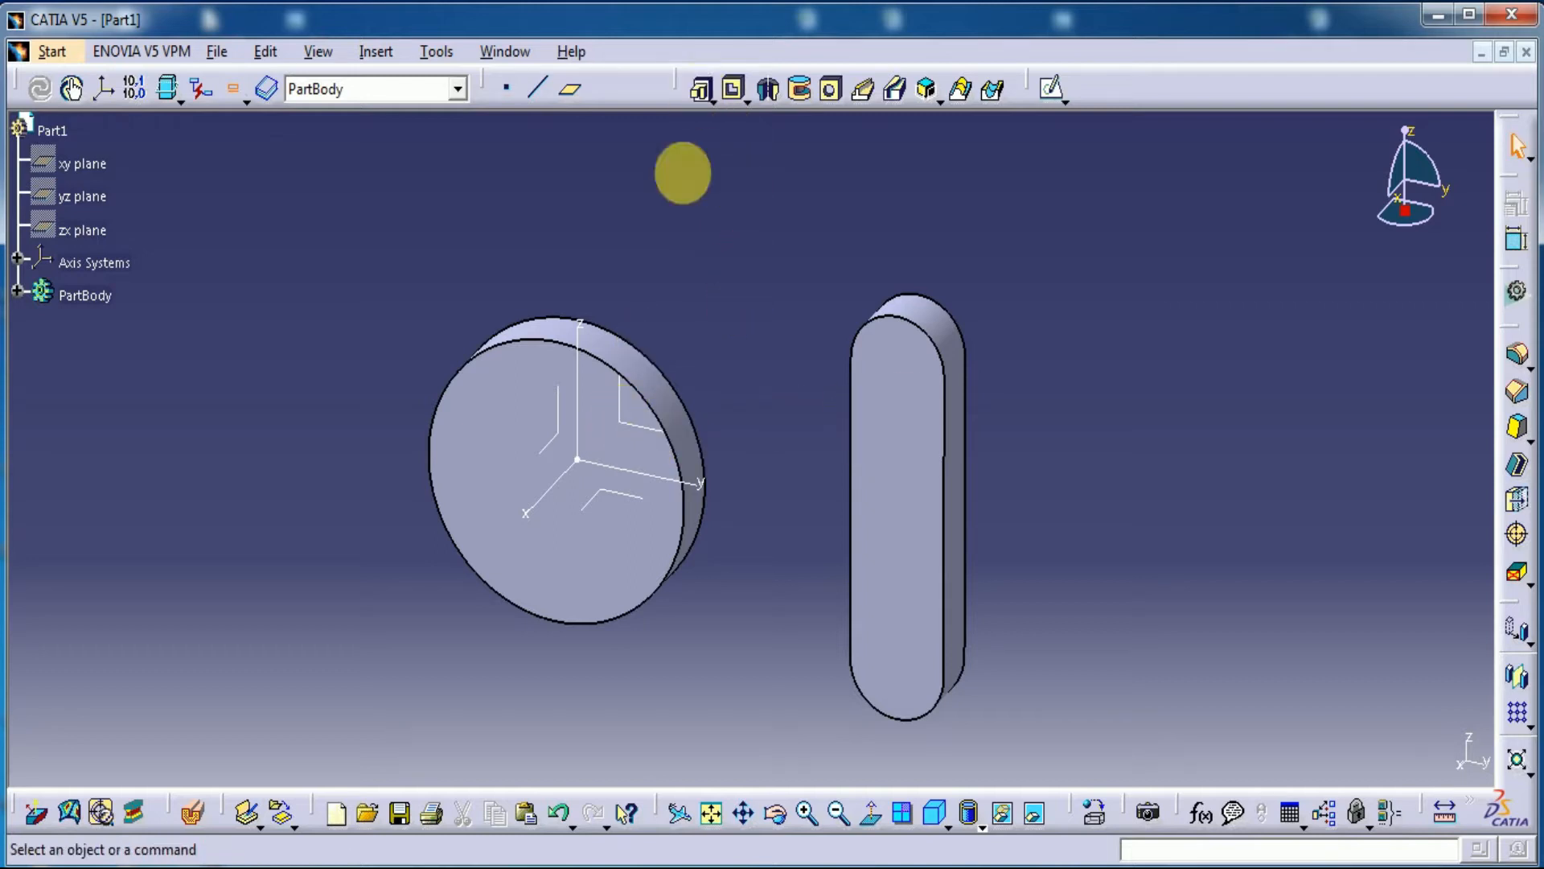
# - Expand the PartBody tree and highlight Pad.1 and Pad.2 to examine which solid each one controls
pyautogui.click(17, 290)
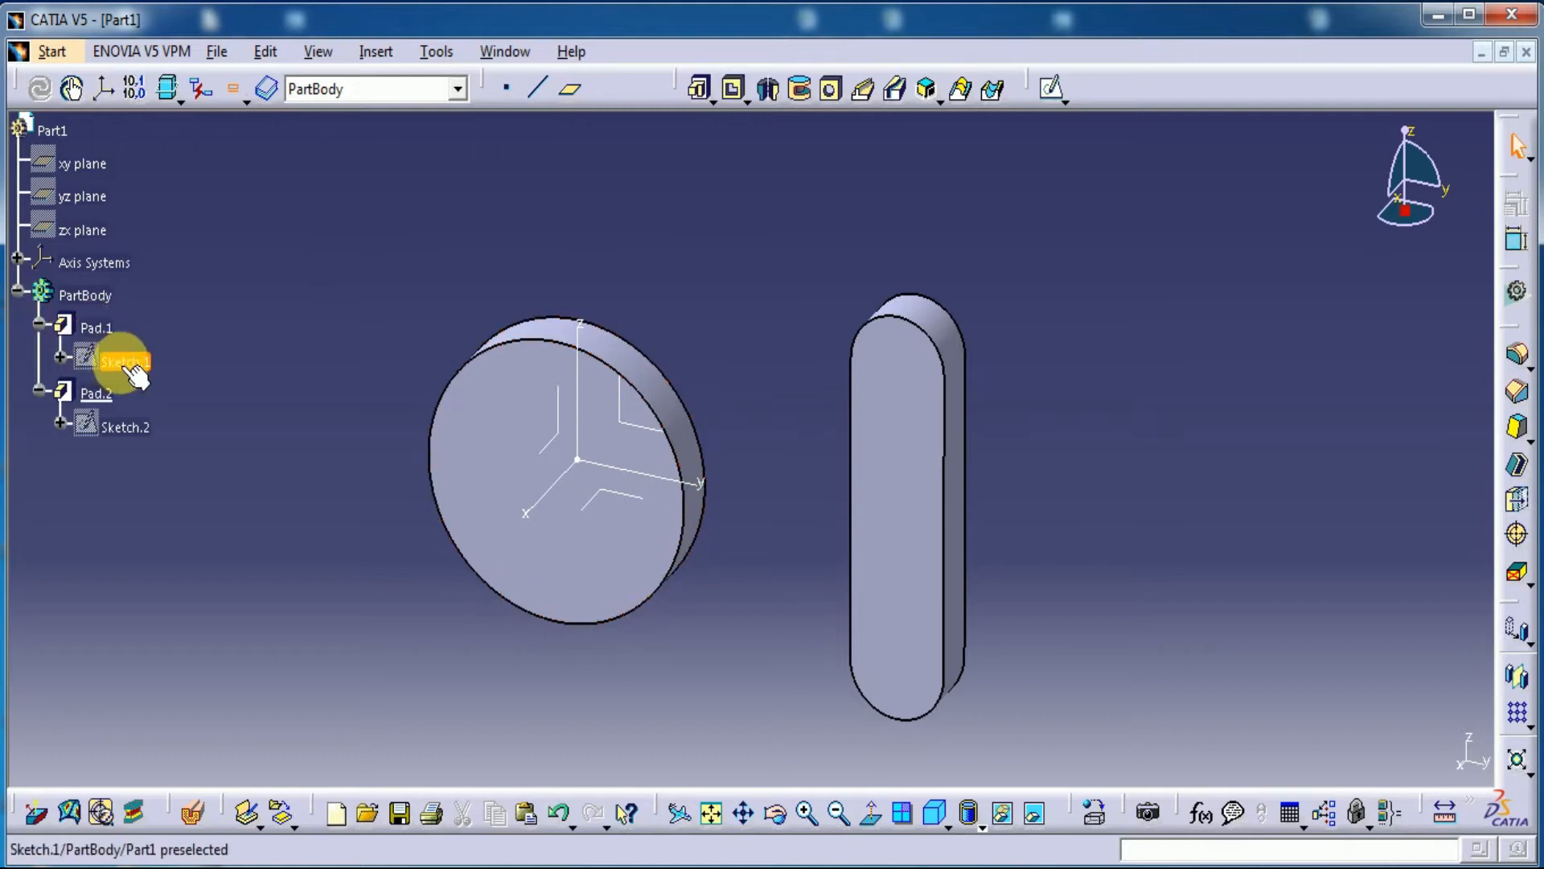
pyautogui.click(121, 427)
pyautogui.click(99, 328)
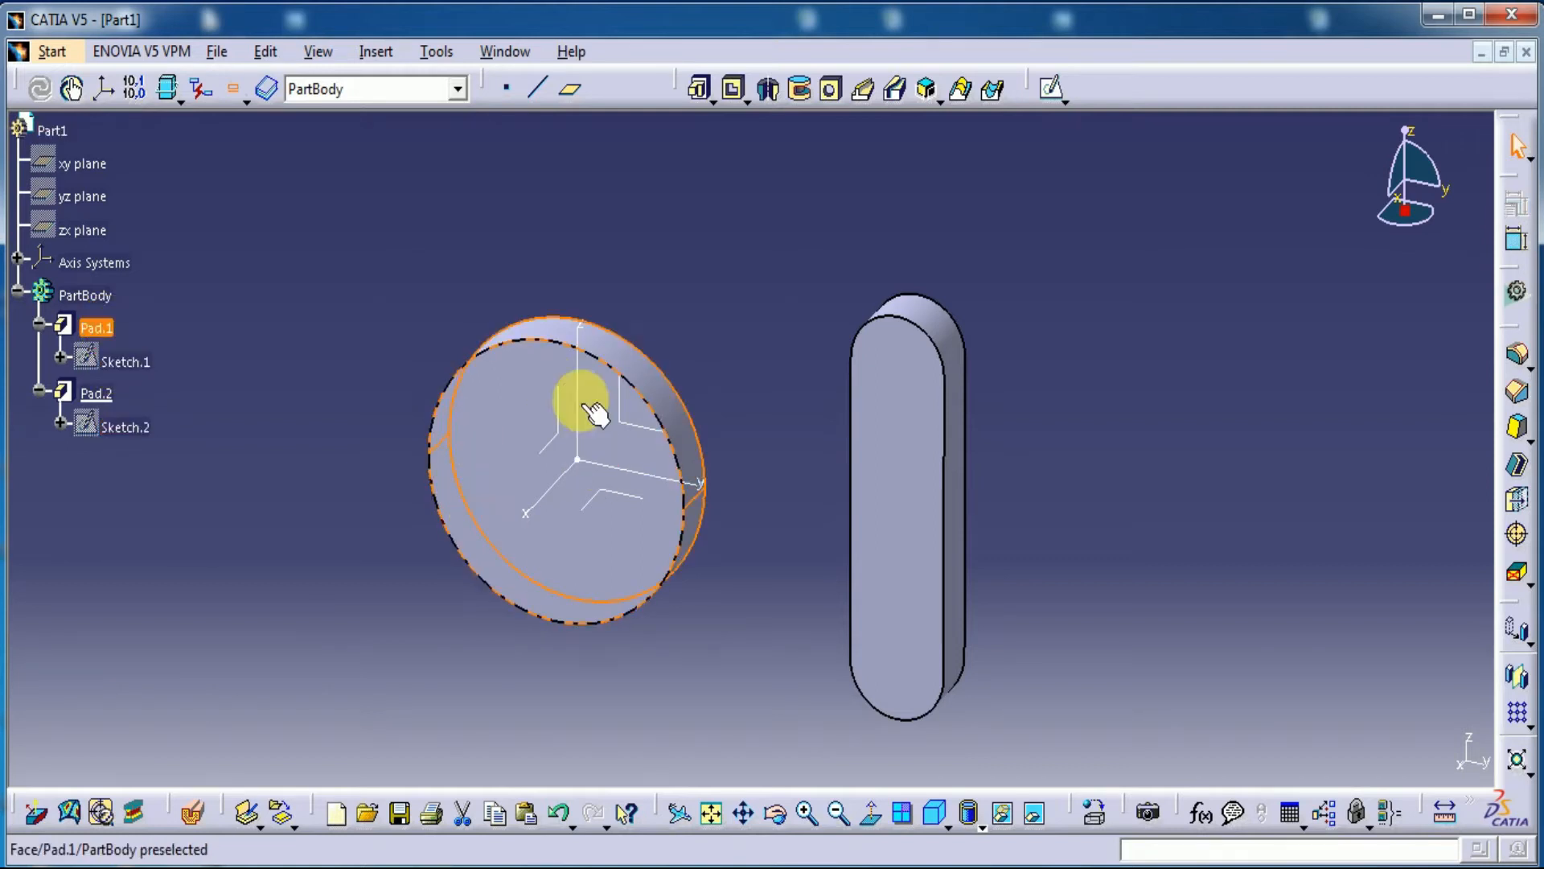
pyautogui.click(271, 472)
pyautogui.click(124, 427)
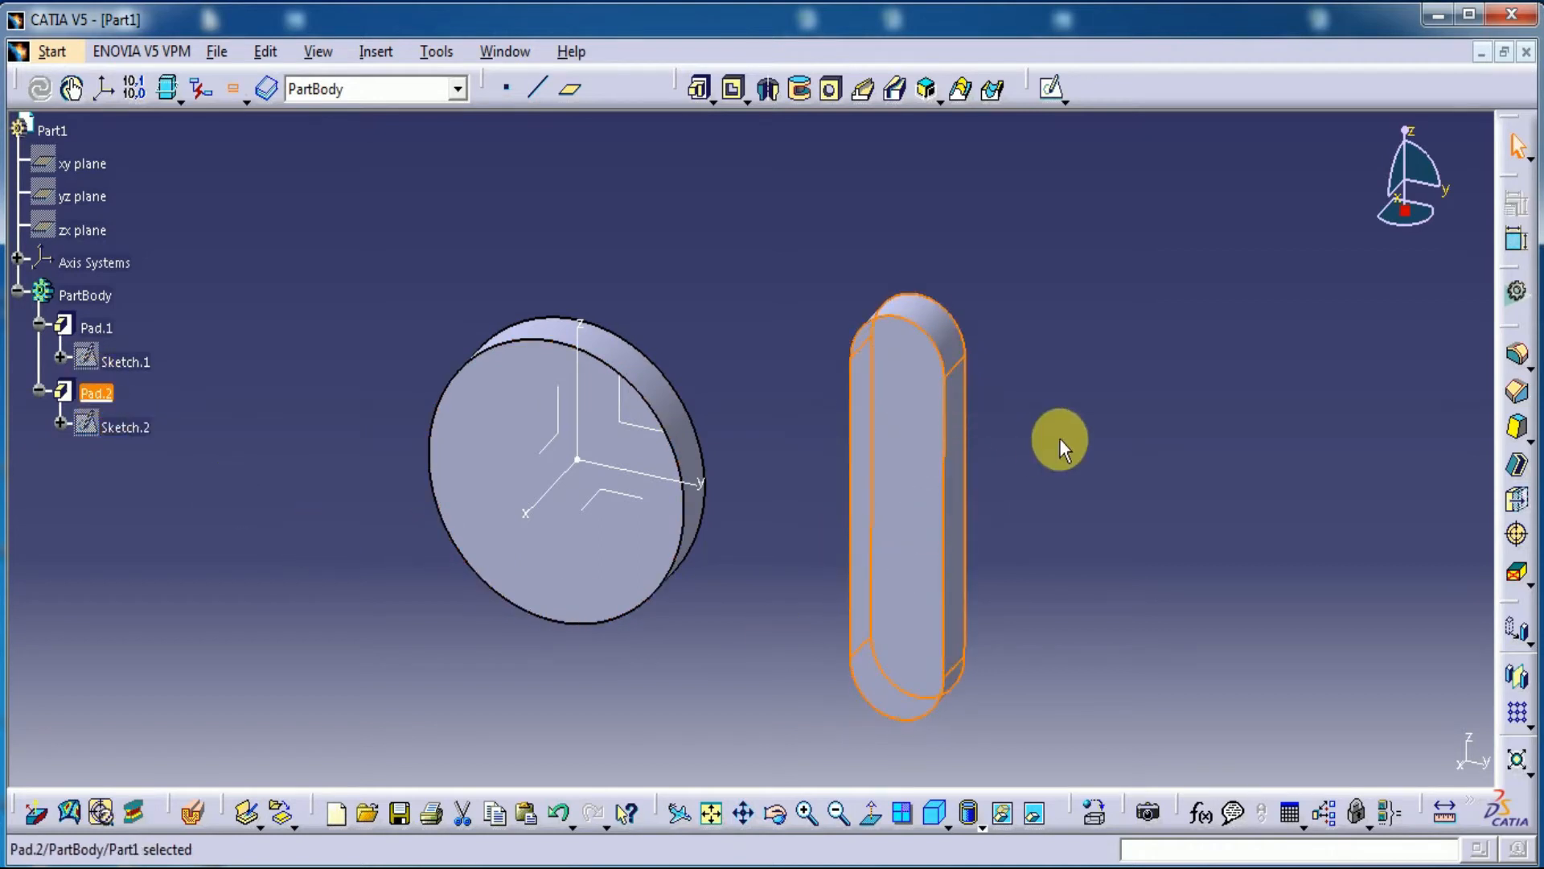
pyautogui.click(729, 301)
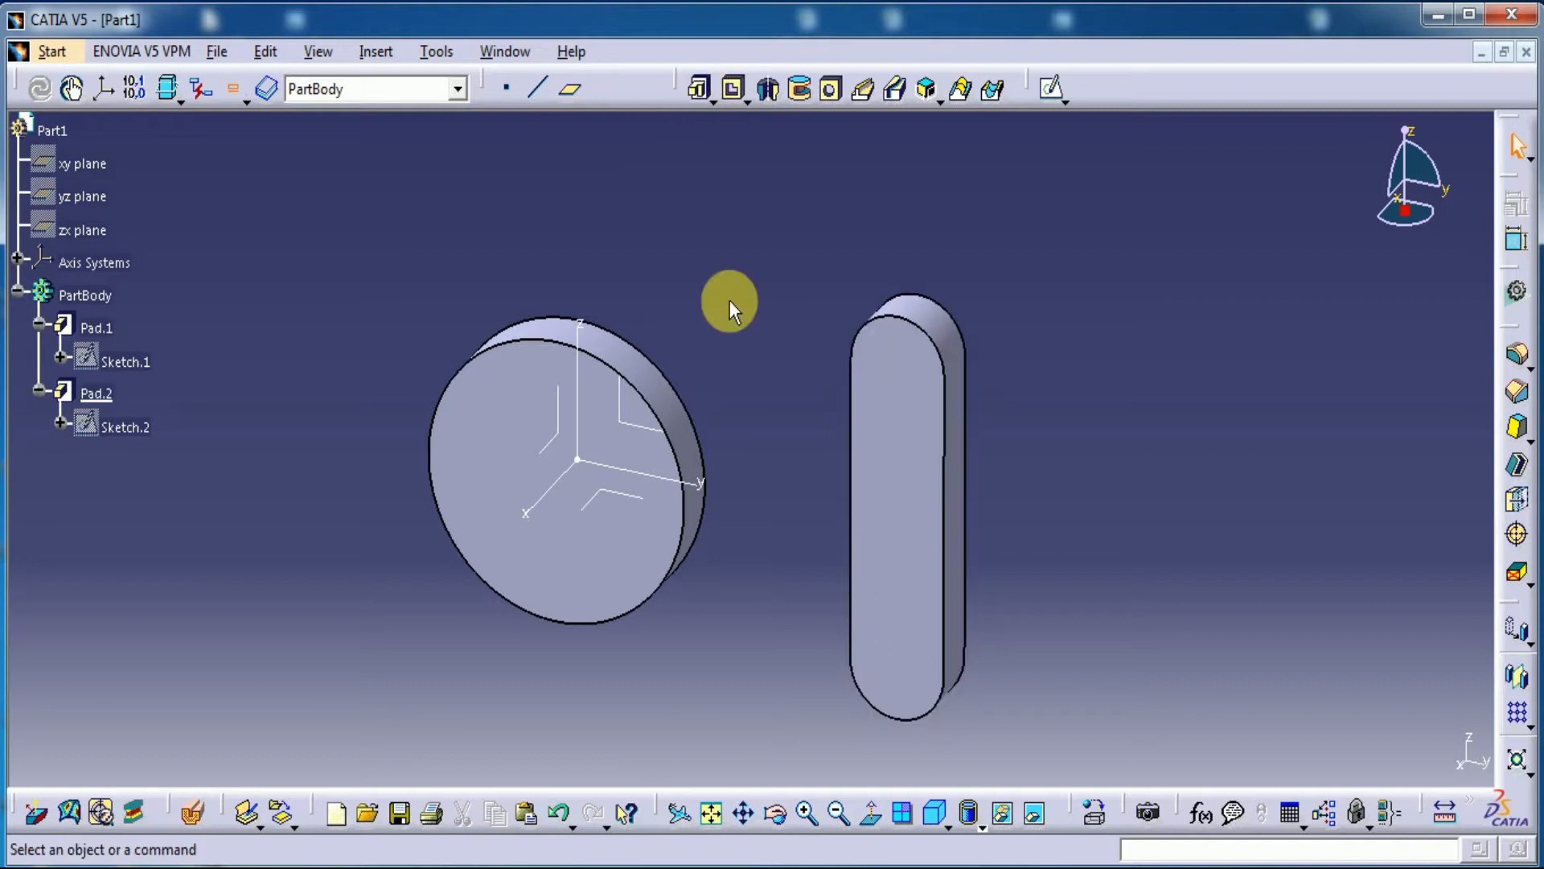
# - Create a third sketch on the YZ plane and leave it without geometry
pyautogui.keyDown('ctrl'); pyautogui.moveTo(729, 301); pyautogui.dragTo(425, 433, button='middle'); pyautogui.keyUp('ctrl')
pyautogui.click(434, 441)
pyautogui.click(1051, 87)
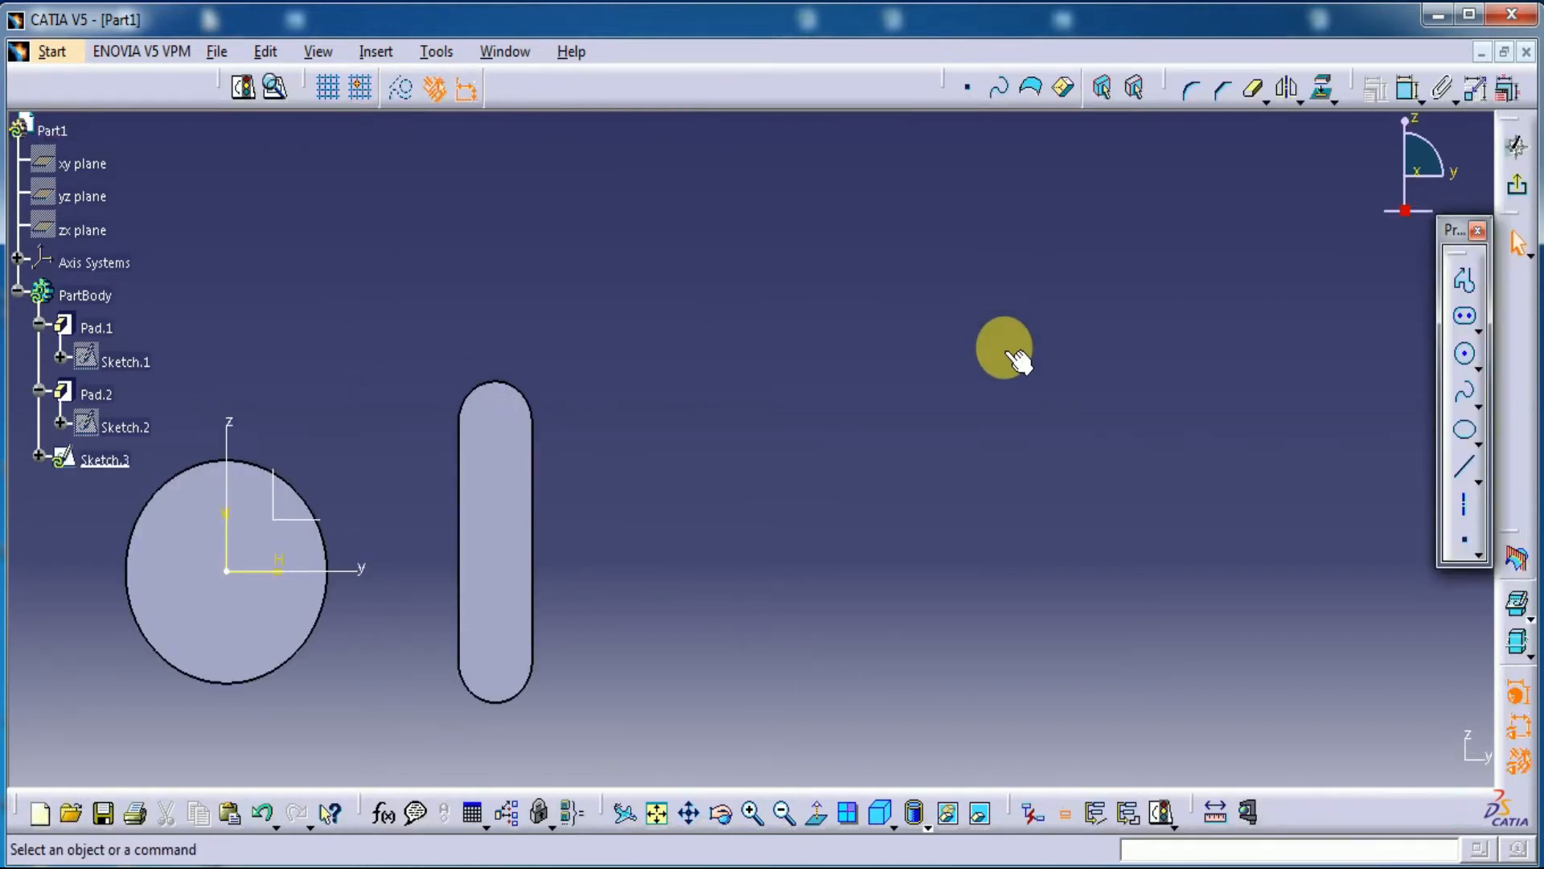
pyautogui.moveTo(810, 418); pyautogui.dragTo(996, 377, button='middle')
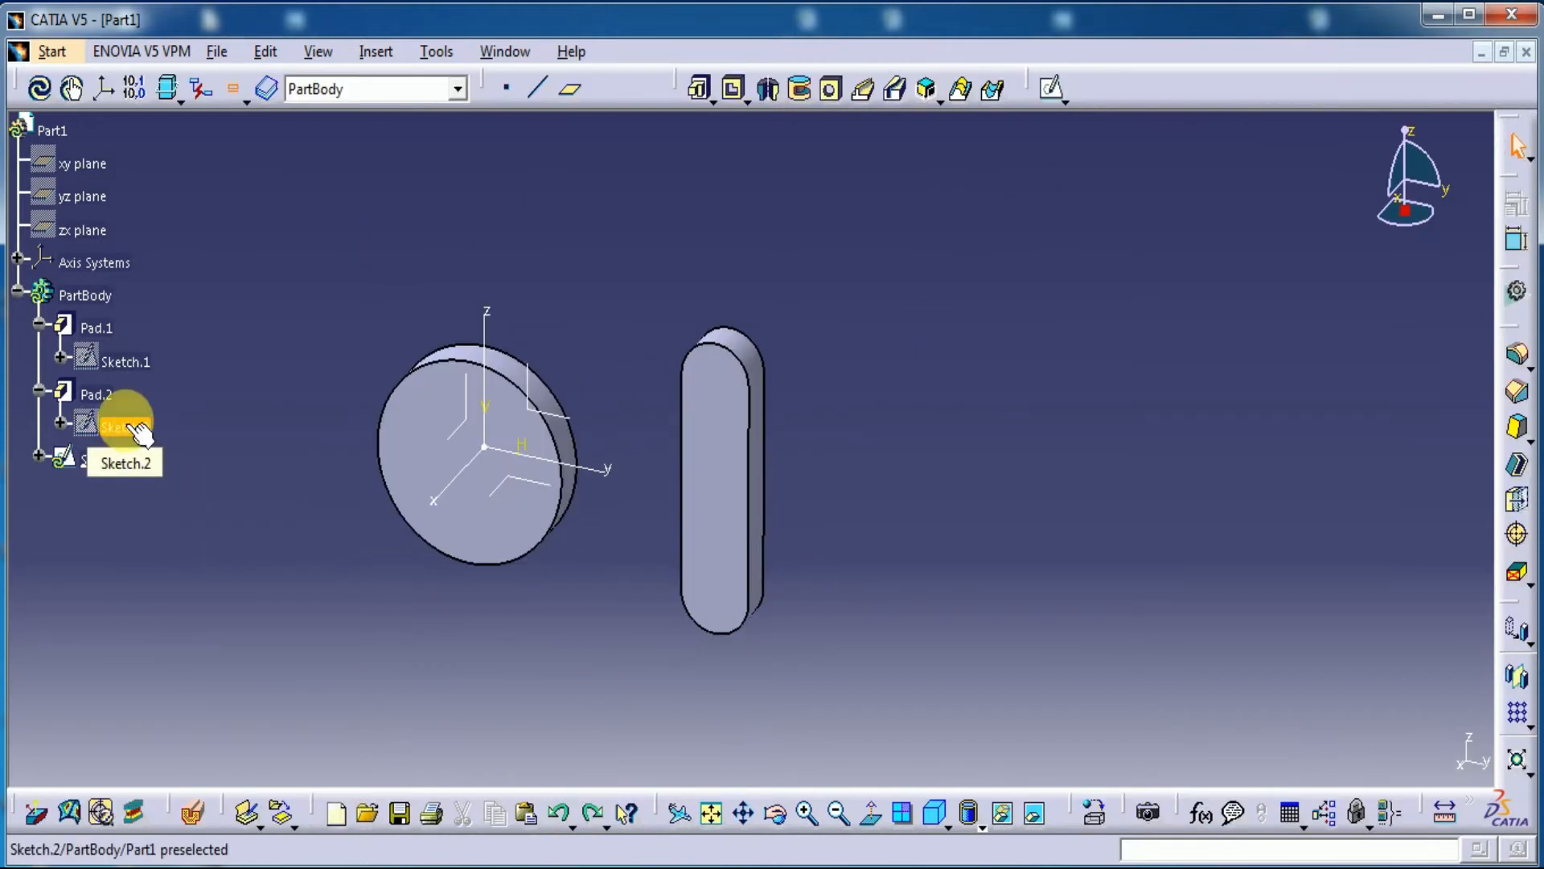
# - Edit Sketch.1 and enlarge the disc's circle to about twice its radius, keeping its centre at the origin
pyautogui.doubleClick(121, 426)
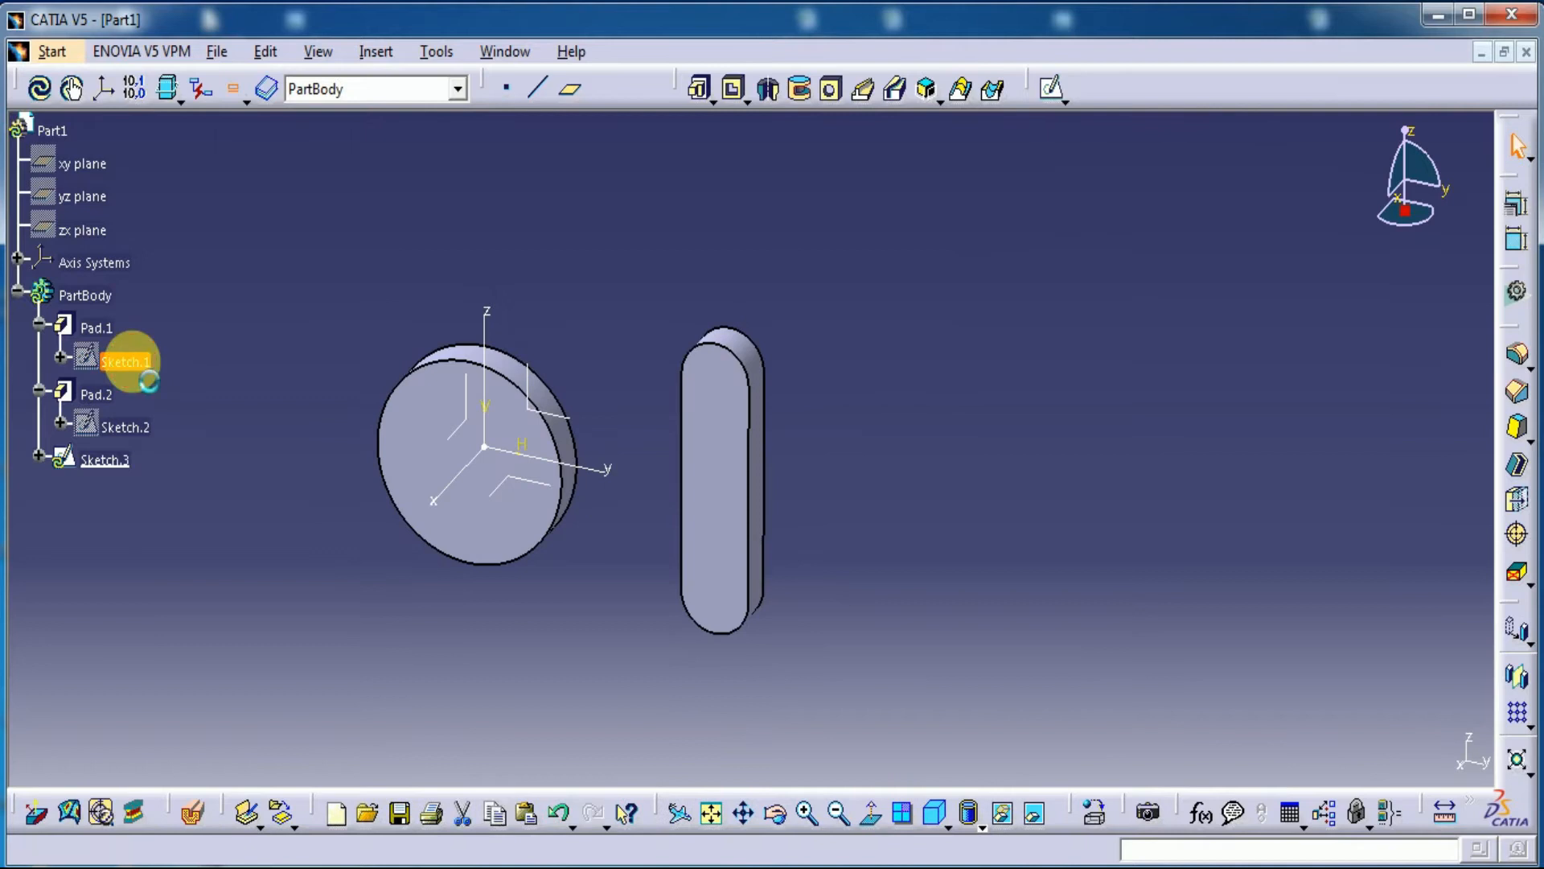
pyautogui.moveTo(534, 437); pyautogui.dragTo(655, 338)
pyautogui.click(659, 345)
pyautogui.click(592, 405)
pyautogui.click(849, 332)
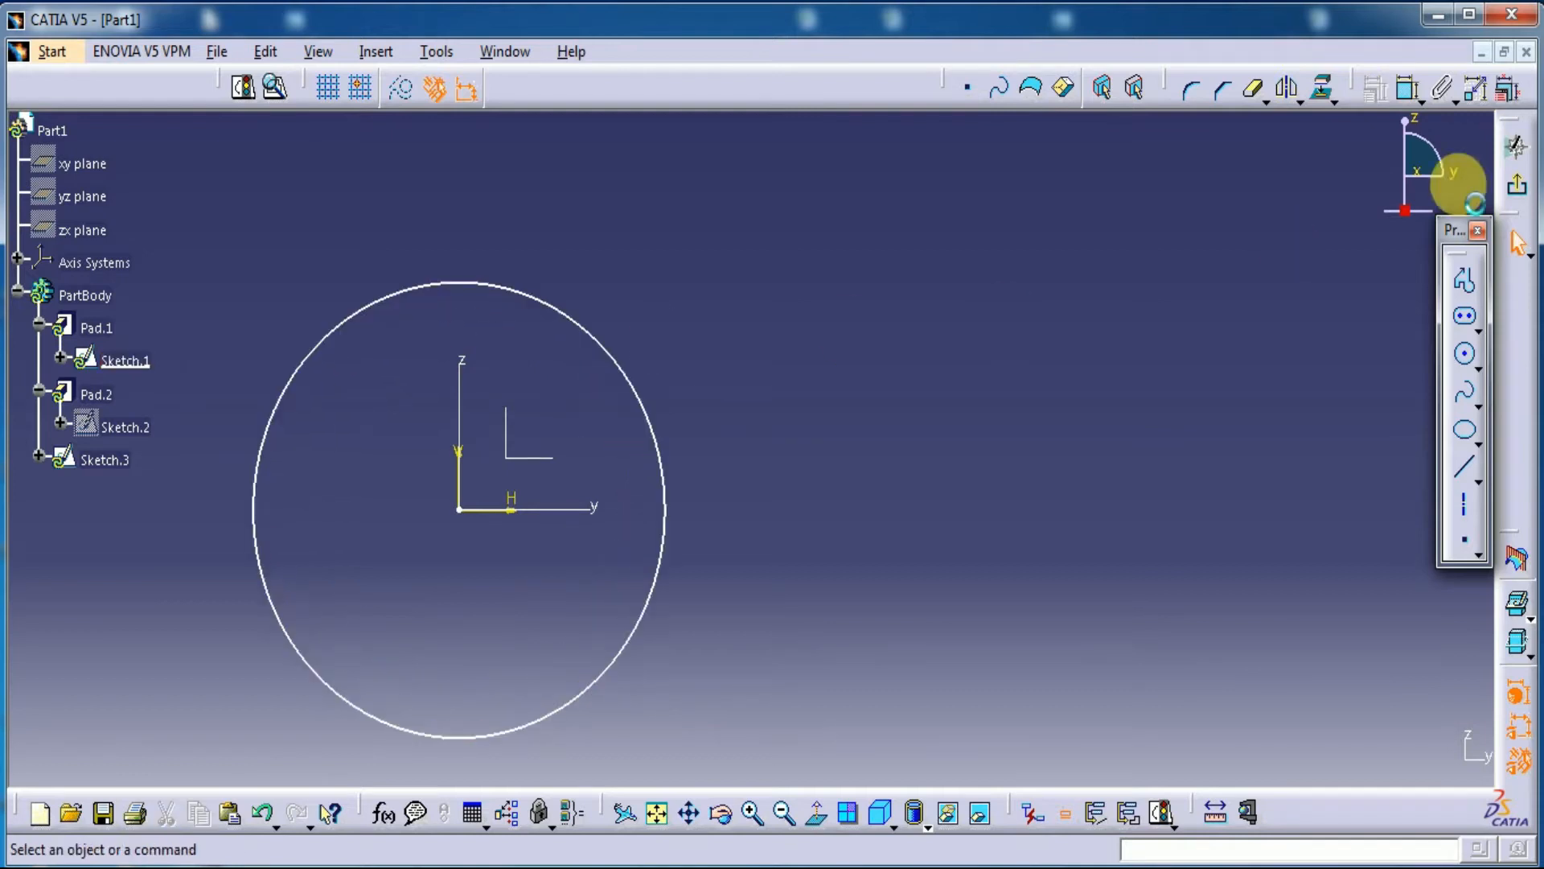
pyautogui.click(1518, 188)
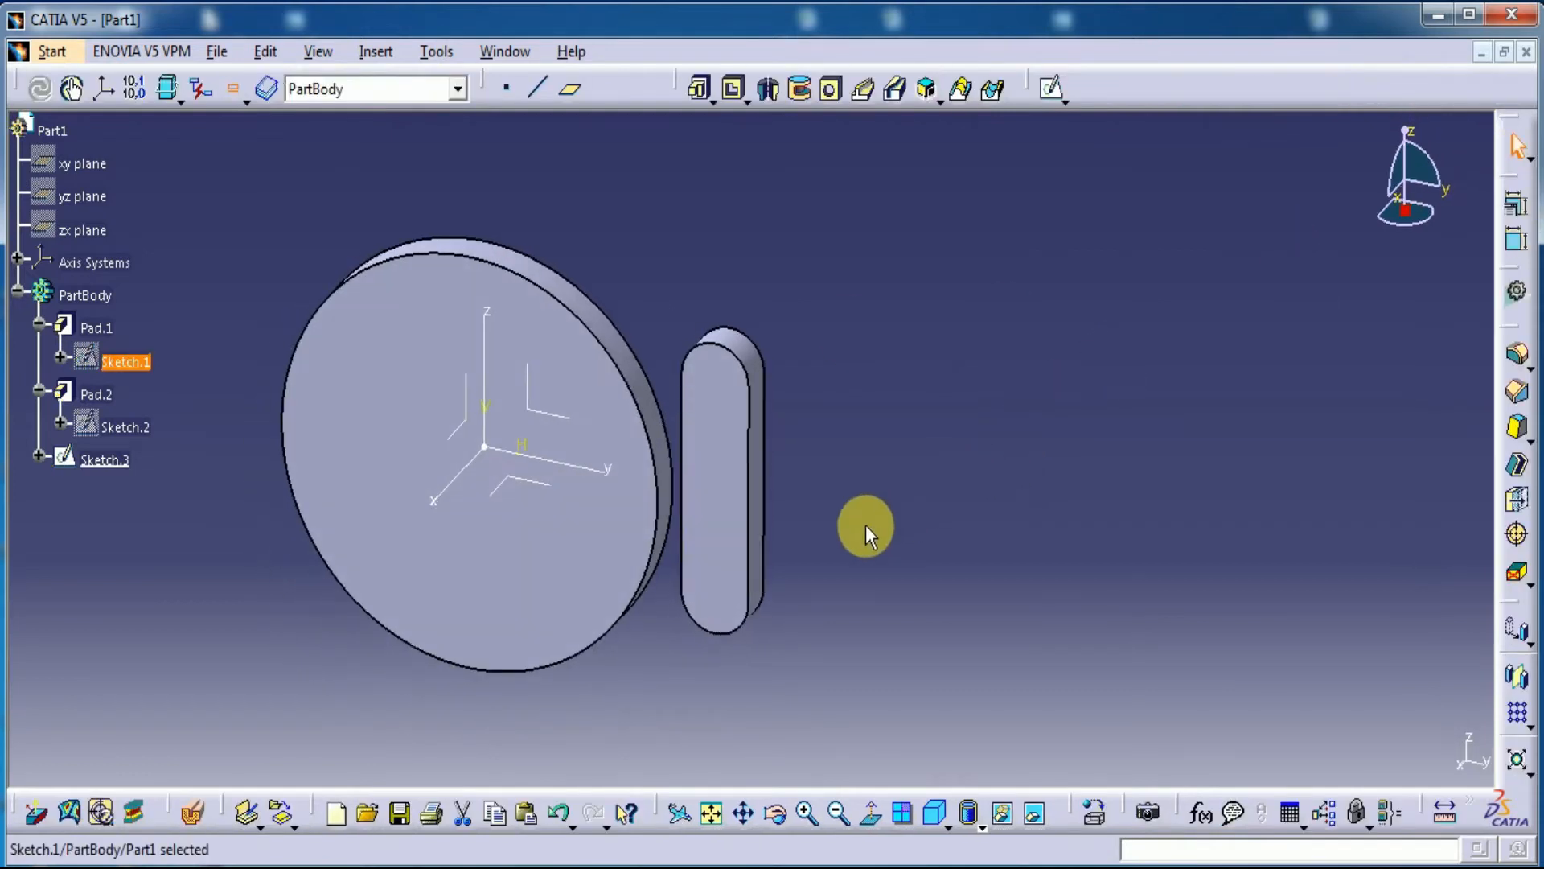
# - Edit Sketch.2, moving the elongated profile farther from the disc and raising its upper end to lengthen it
pyautogui.keyDown('ctrl'); pyautogui.click(113, 460); pyautogui.keyUp('ctrl')
pyautogui.click(709, 479)
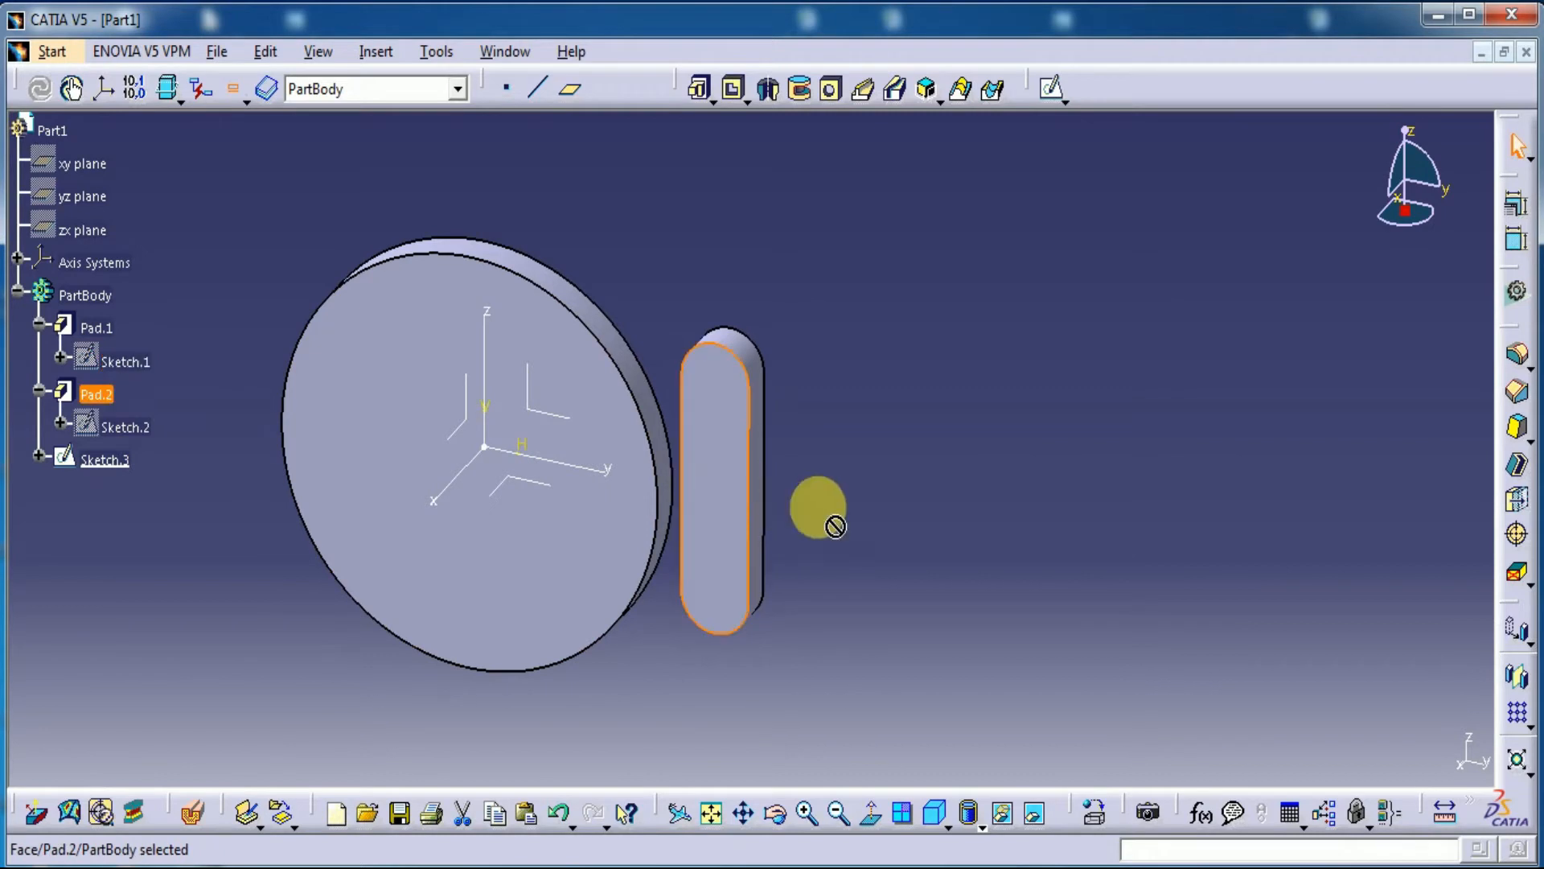
pyautogui.click(821, 510)
pyautogui.doubleClick(117, 426)
pyautogui.moveTo(731, 496); pyautogui.dragTo(1050, 506)
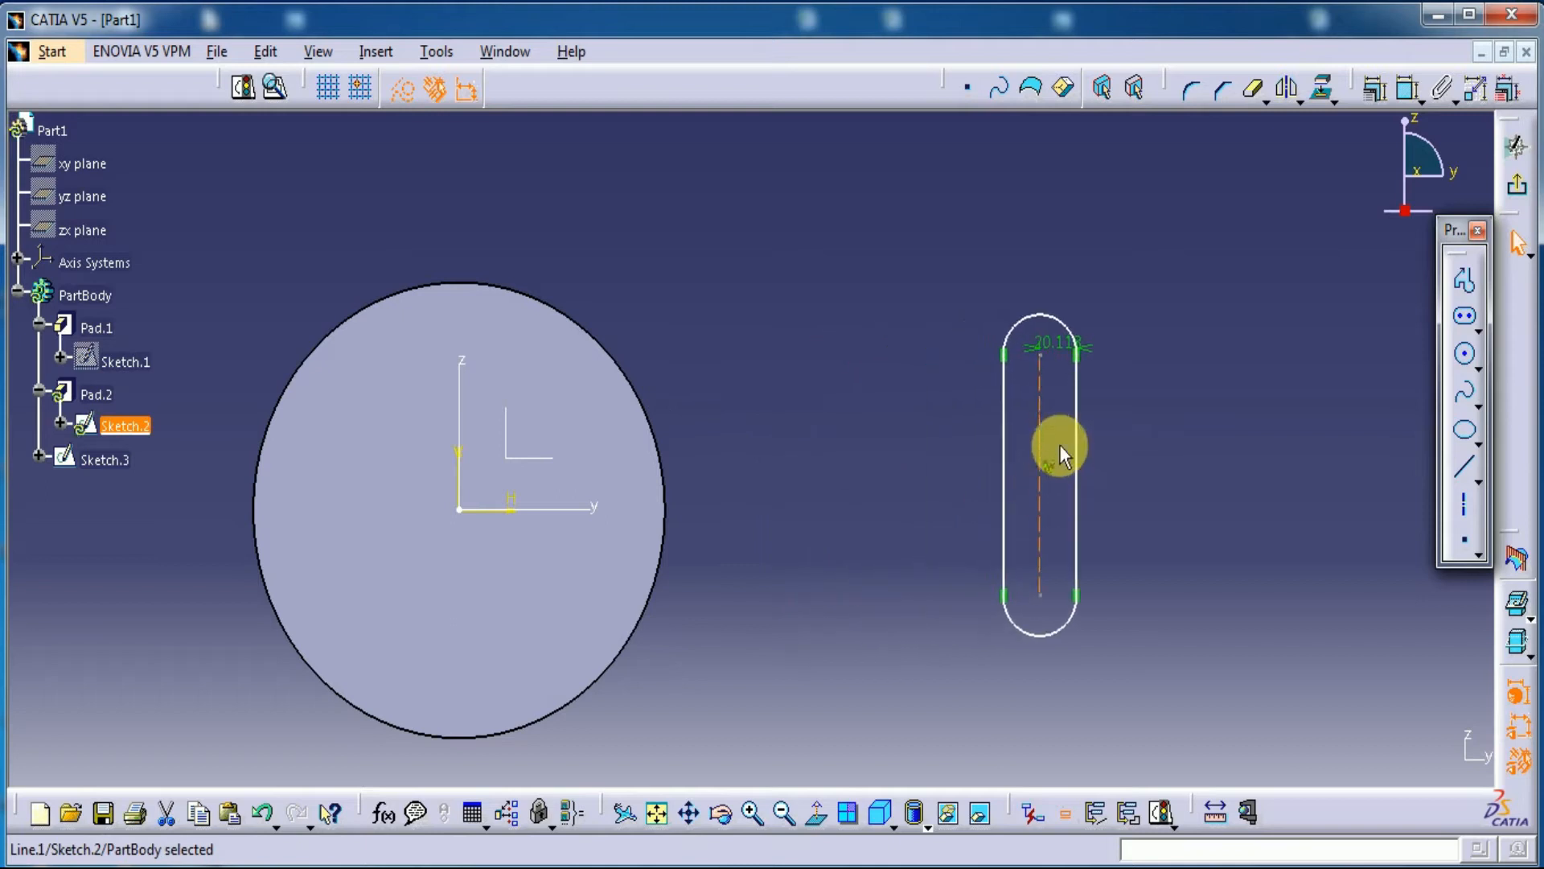
pyautogui.moveTo(1073, 424); pyautogui.dragTo(1133, 435)
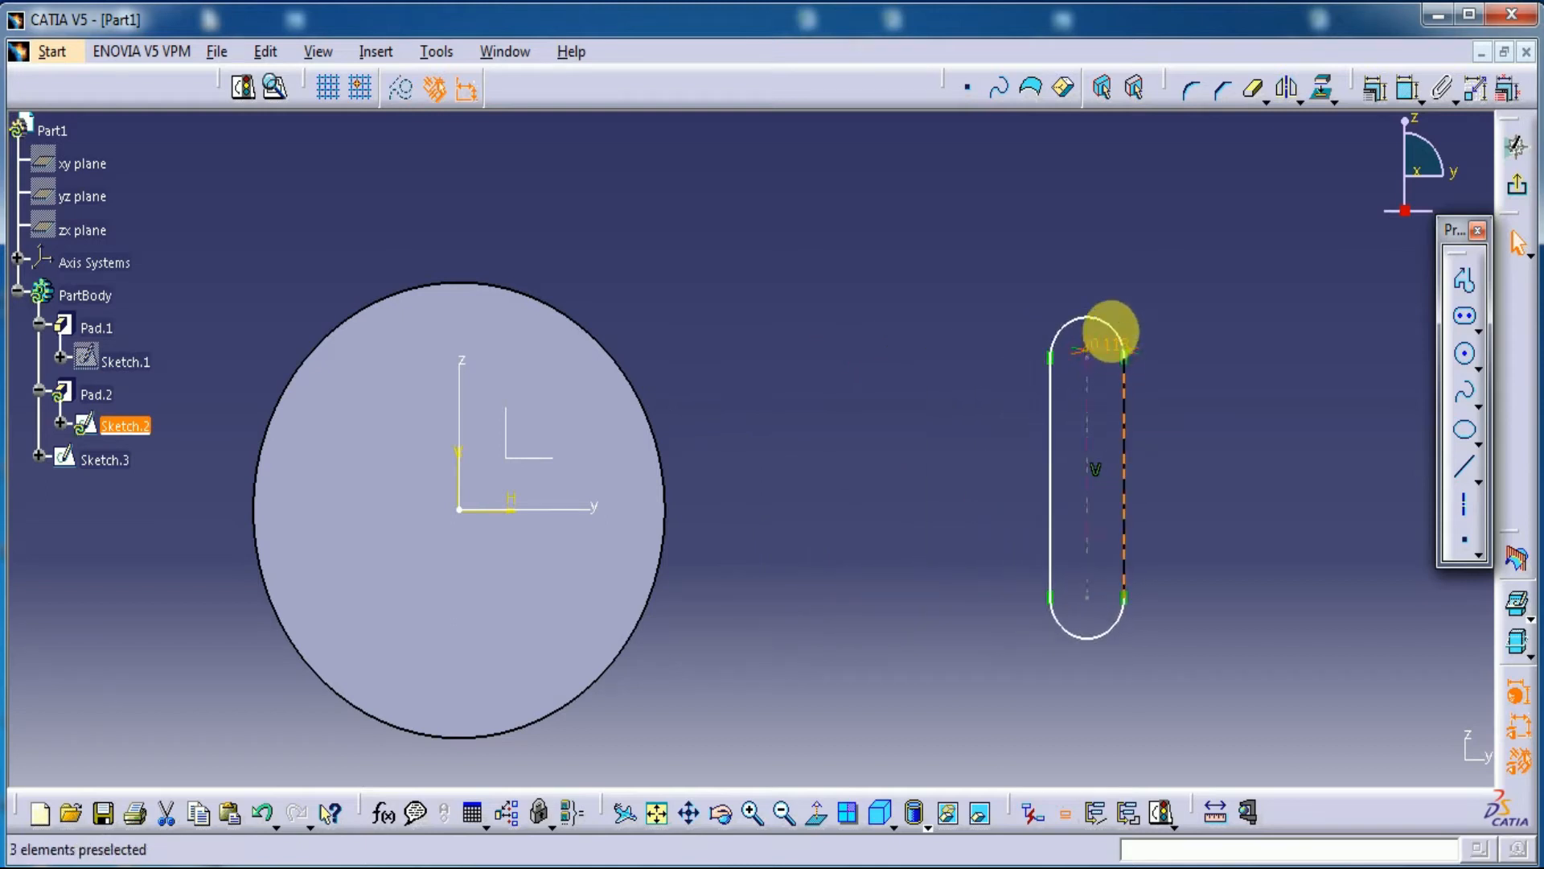
pyautogui.moveTo(1107, 306); pyautogui.dragTo(1142, 278)
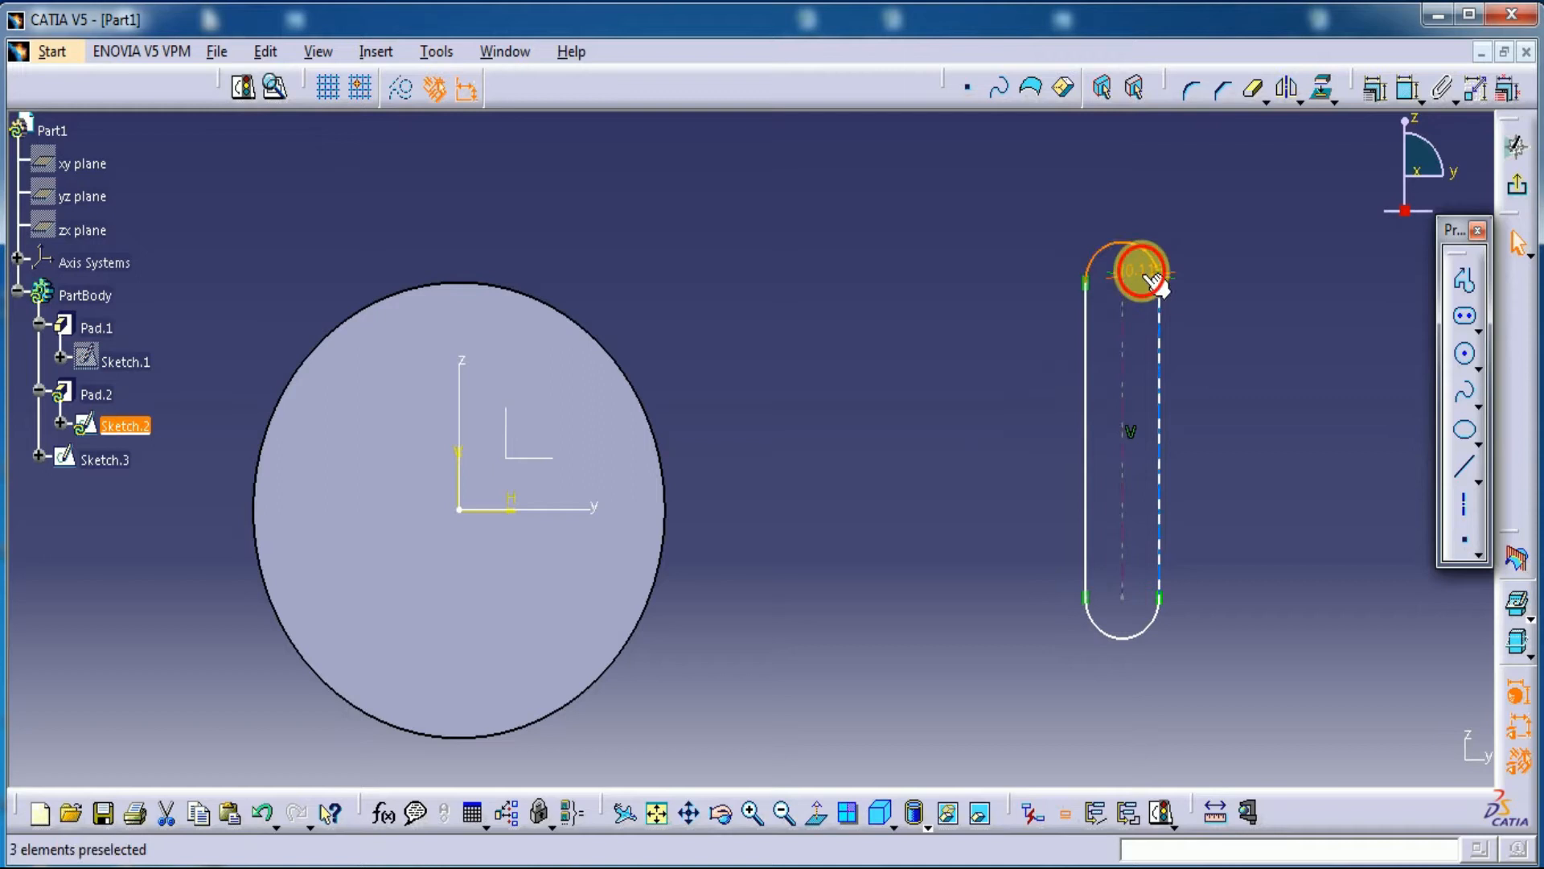
# - Set the elongated profile's radius to 50 mm, shift it down and closer to the disc, and exit the sketch
pyautogui.doubleClick(1152, 280)
pyautogui.write('50mm')
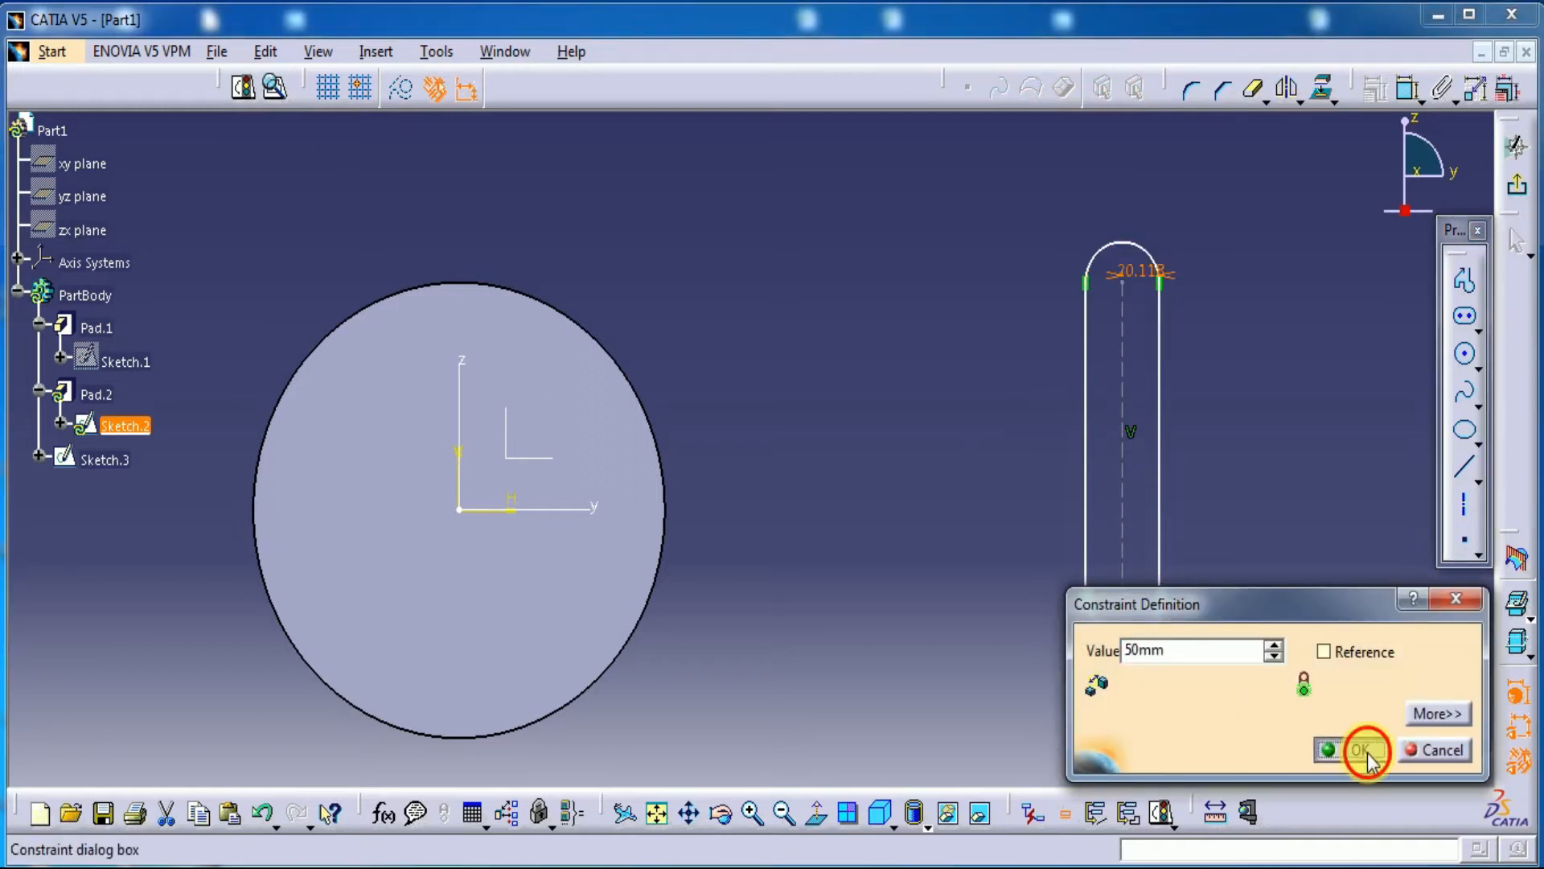
pyautogui.click(1365, 750)
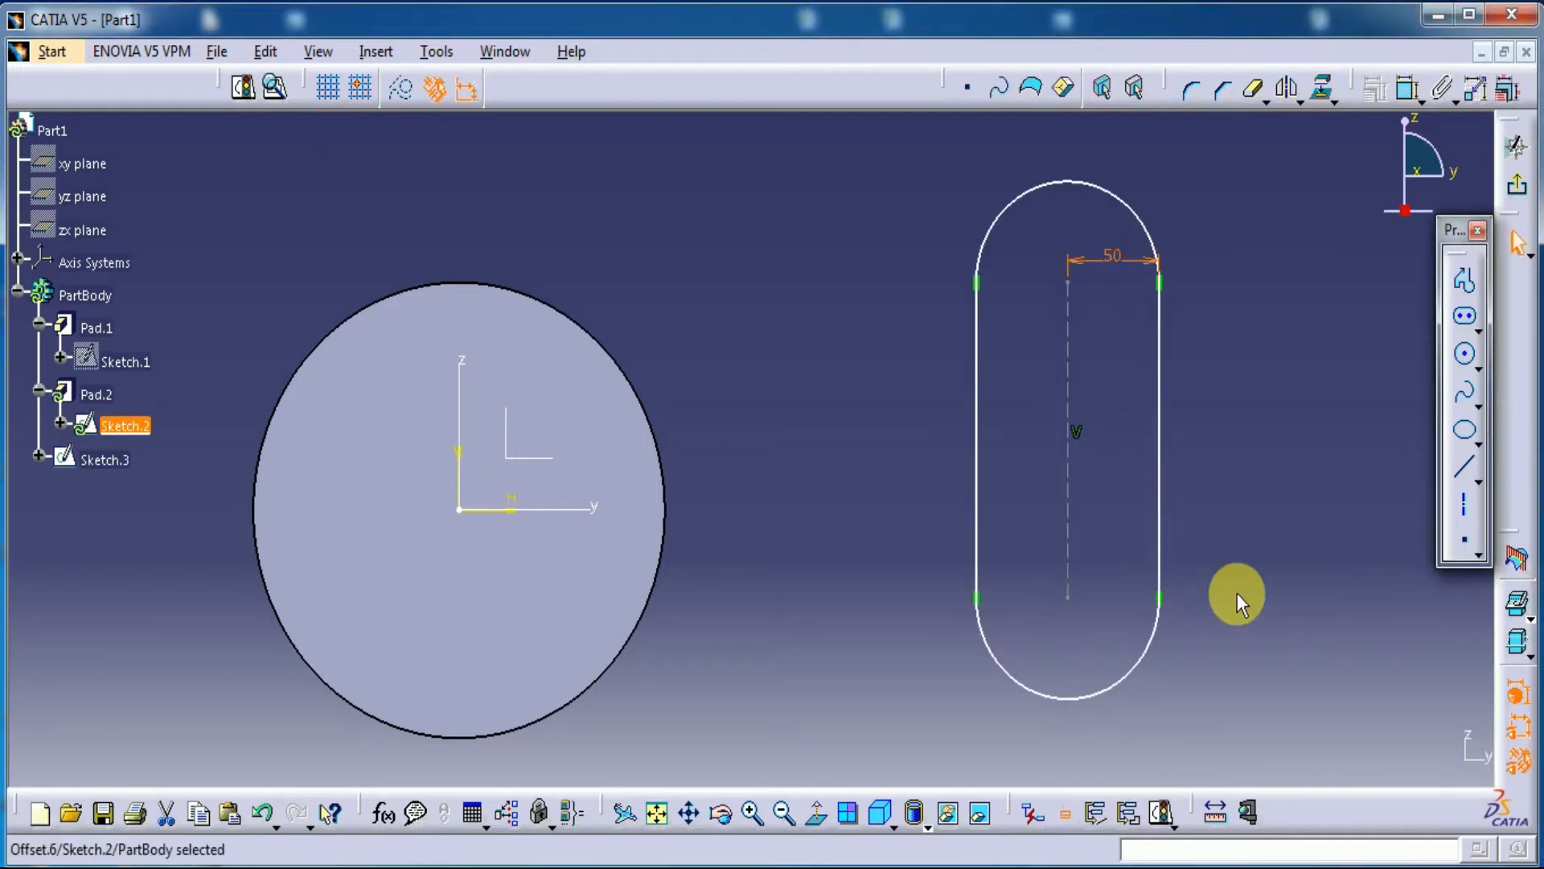
pyautogui.moveTo(1055, 524)
pyautogui.mouseDown()
pyautogui.moveTo(990, 607)
pyautogui.moveTo(944, 621)
pyautogui.mouseUp()
pyautogui.click(1158, 499)
pyautogui.click(1517, 193)
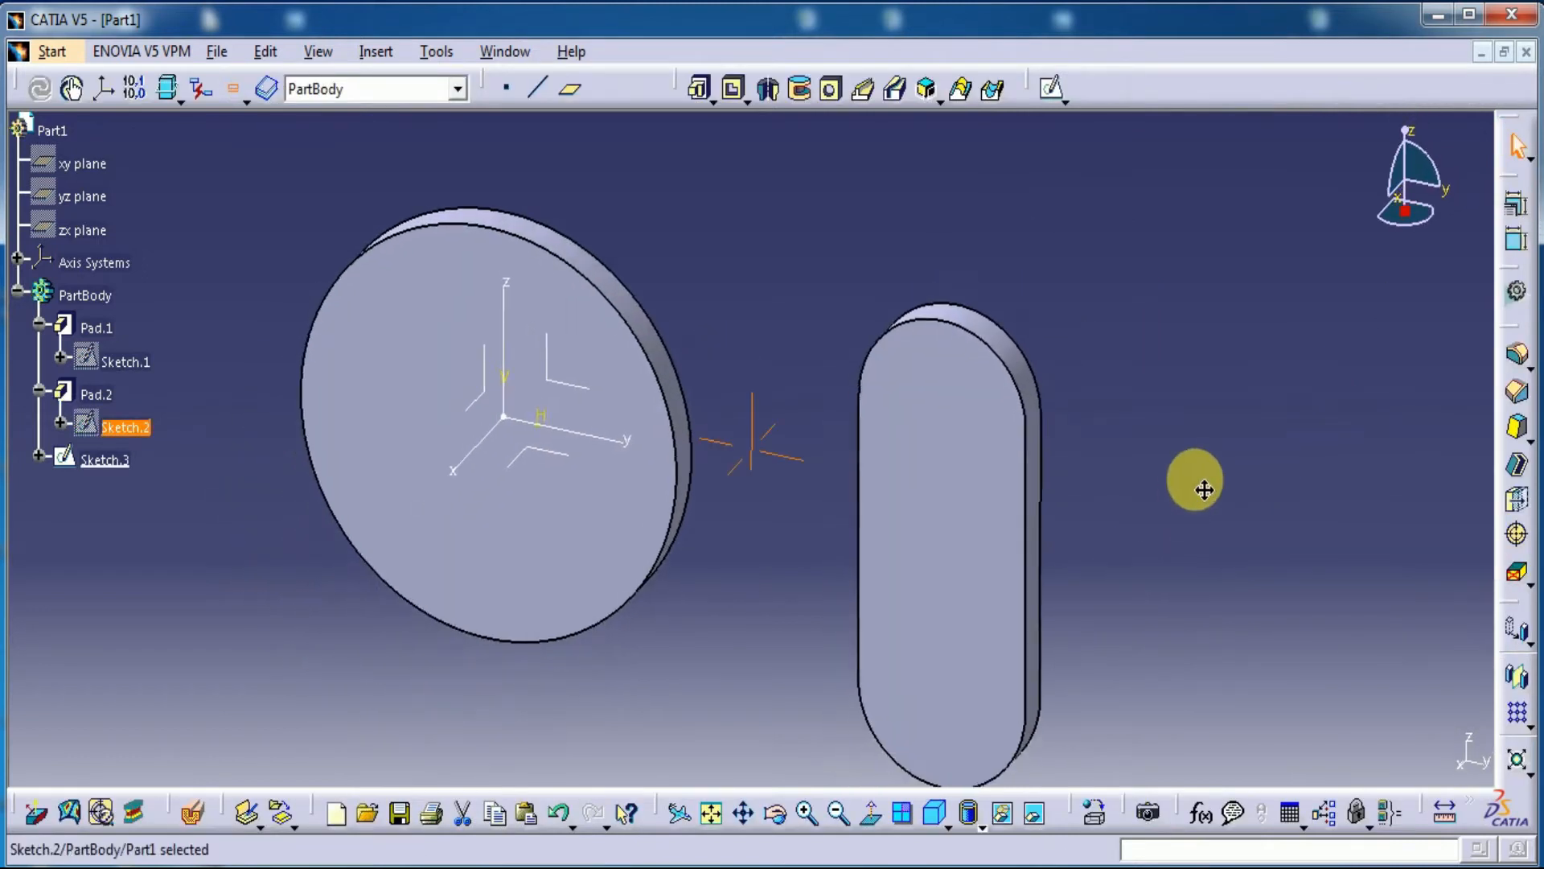
# - Set the length of the circular pad to 50 mm
pyautogui.doubleClick(96, 327)
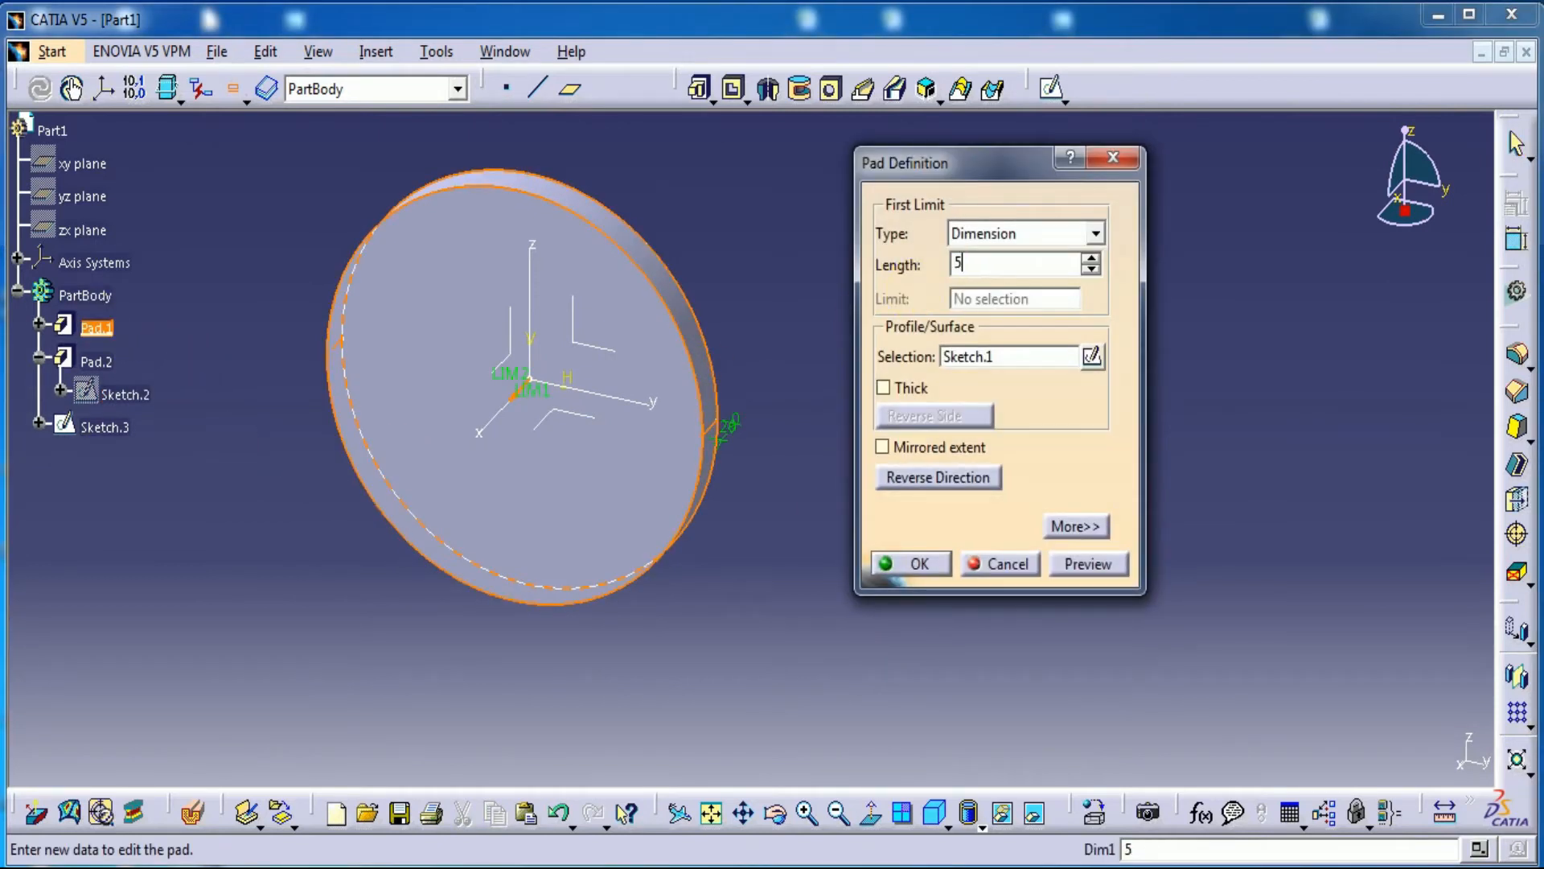
pyautogui.click(1083, 565)
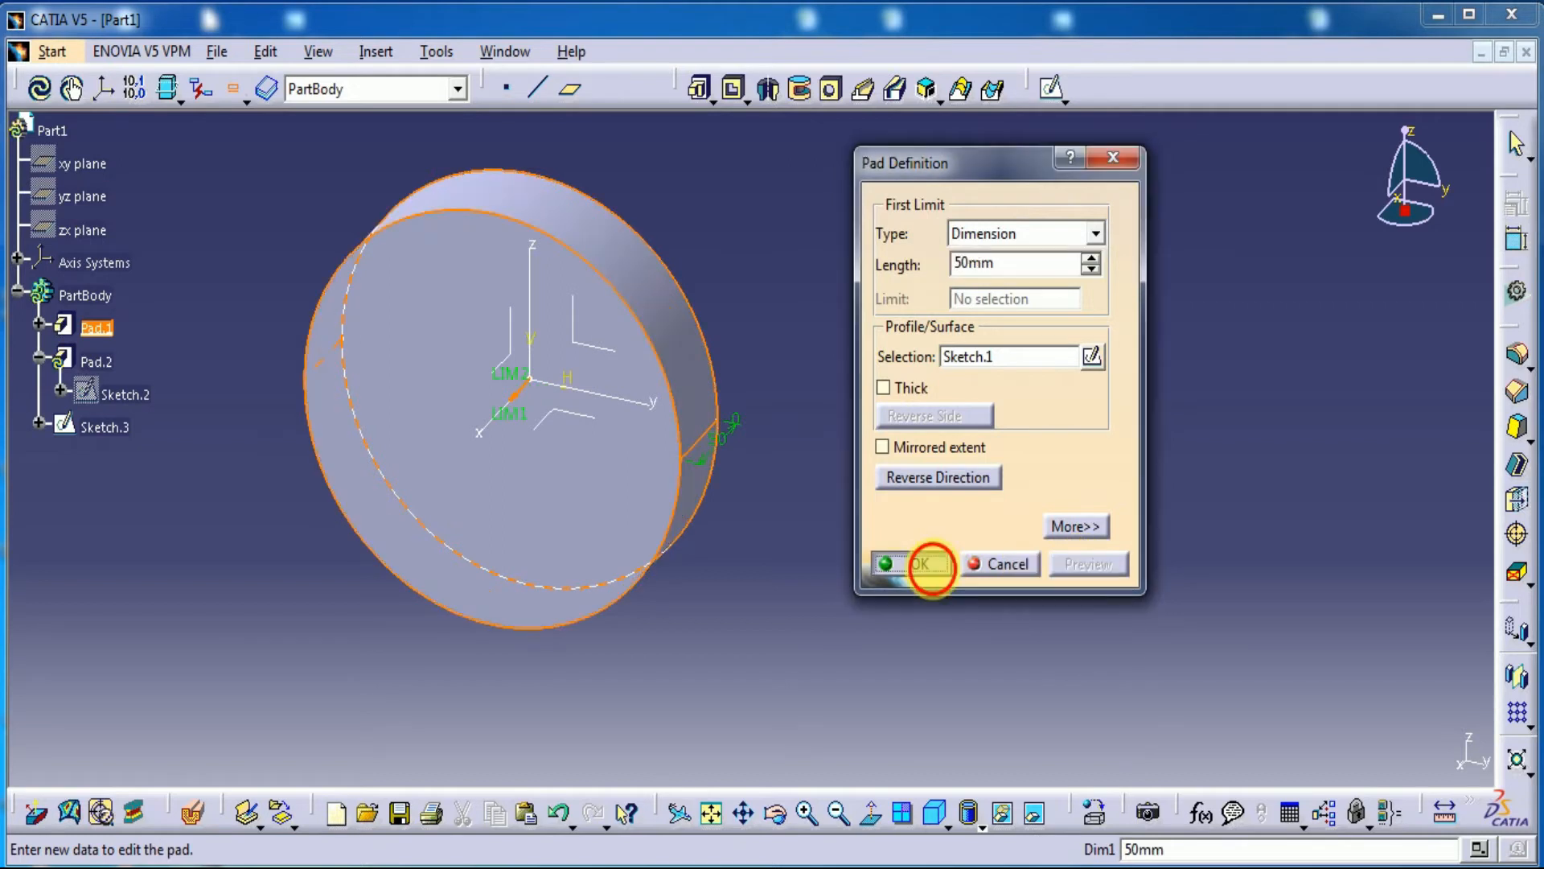
pyautogui.click(908, 563)
# - Set the length of the elongated pad to 80 mm
pyautogui.doubleClick(96, 361)
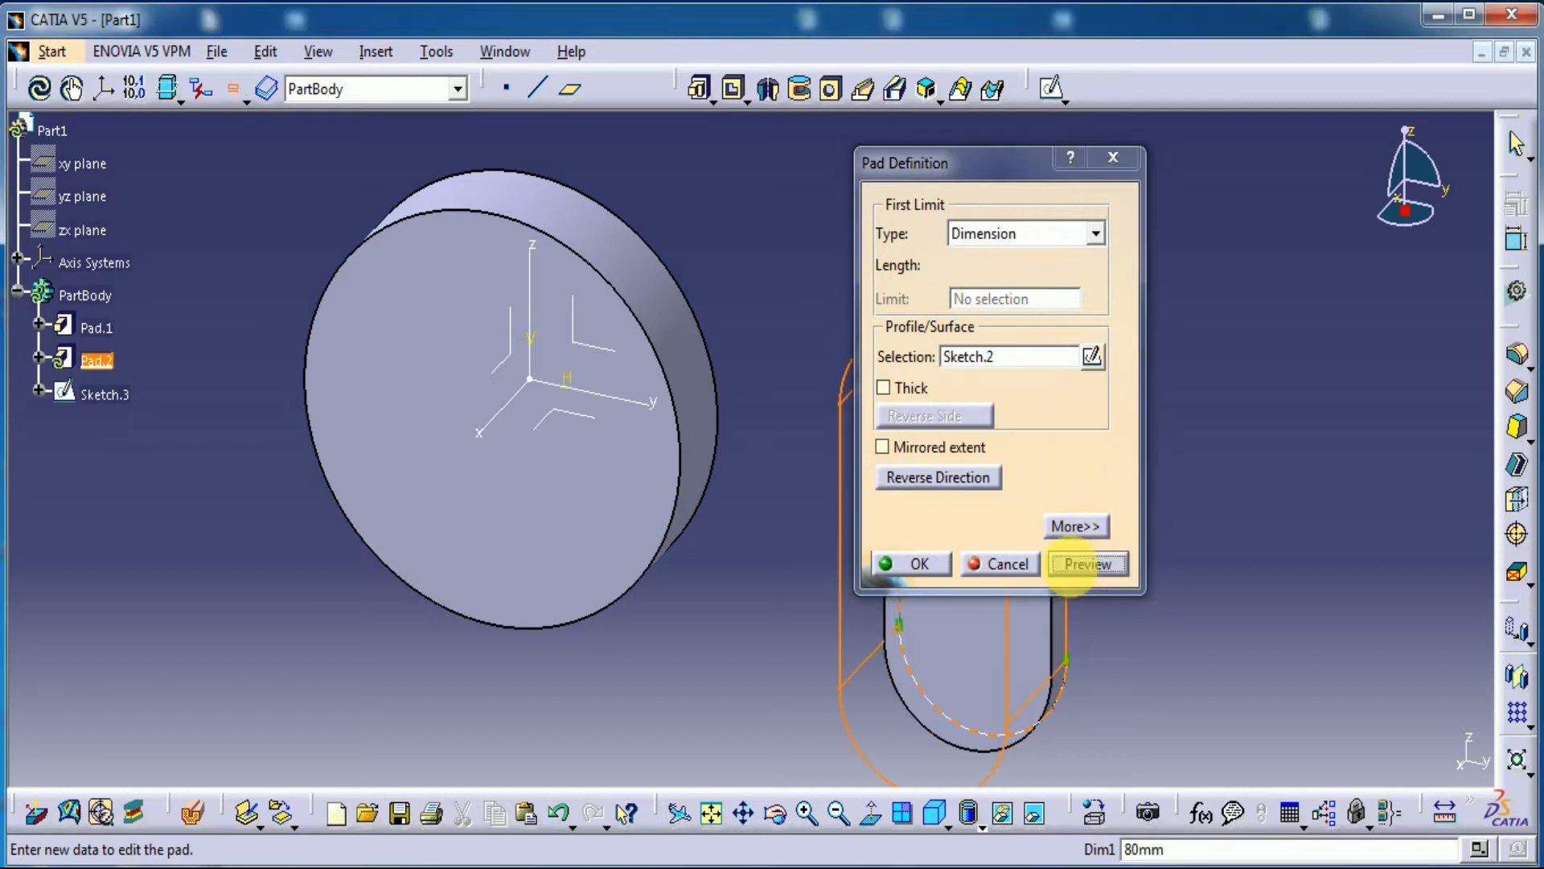
pyautogui.click(1082, 565)
pyautogui.click(921, 563)
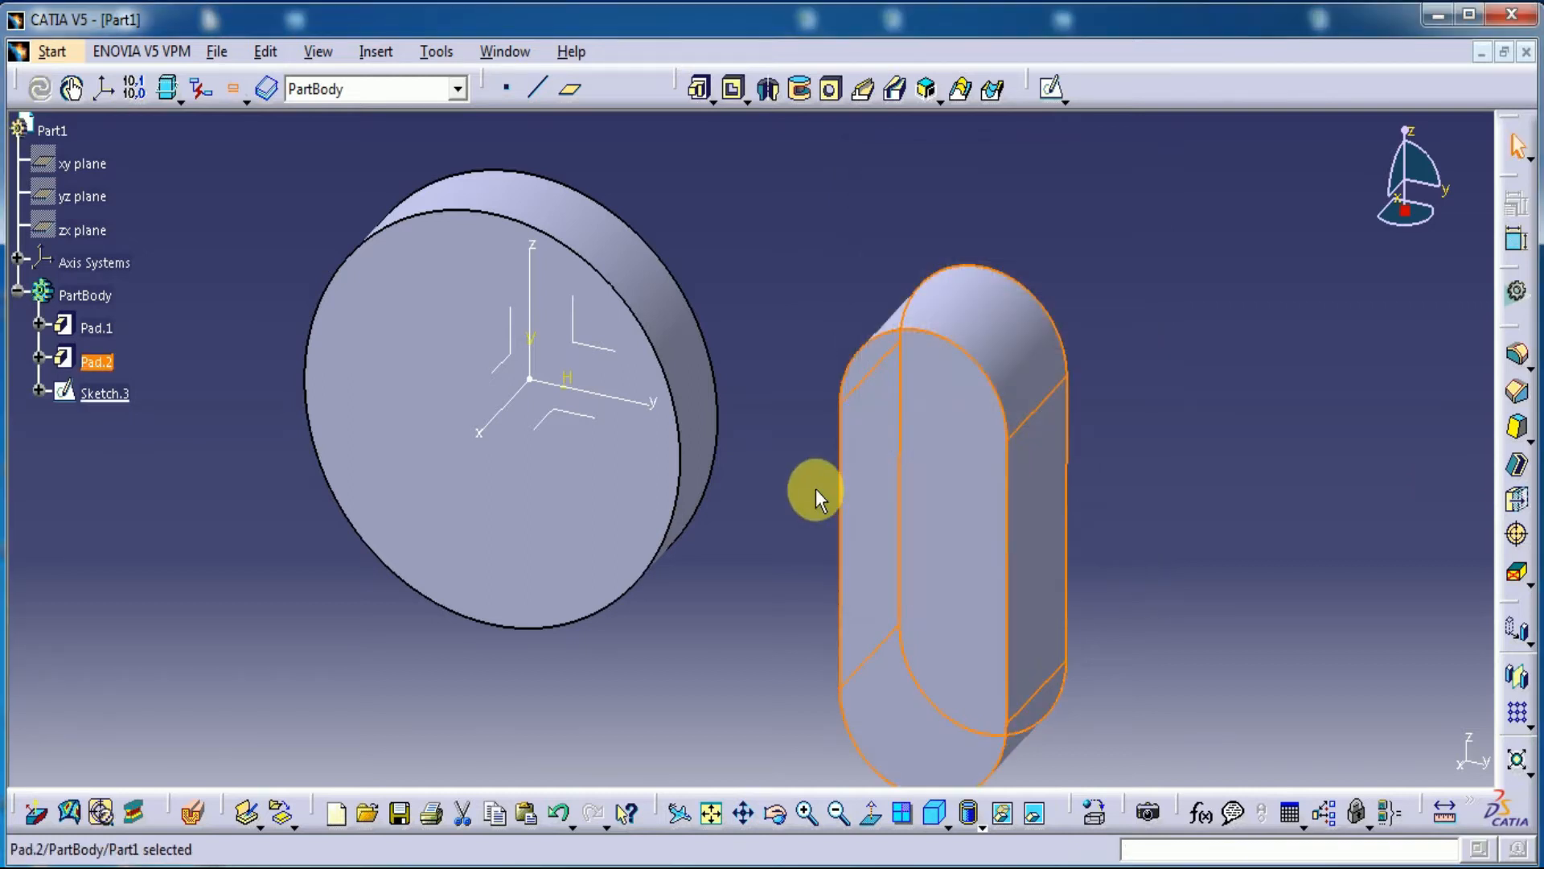
# - Edit Sketch.3 and draw a vertical elongated hole profile with a radius of about 21 mm inside the elongated pad's outline
pyautogui.doubleClick(107, 406)
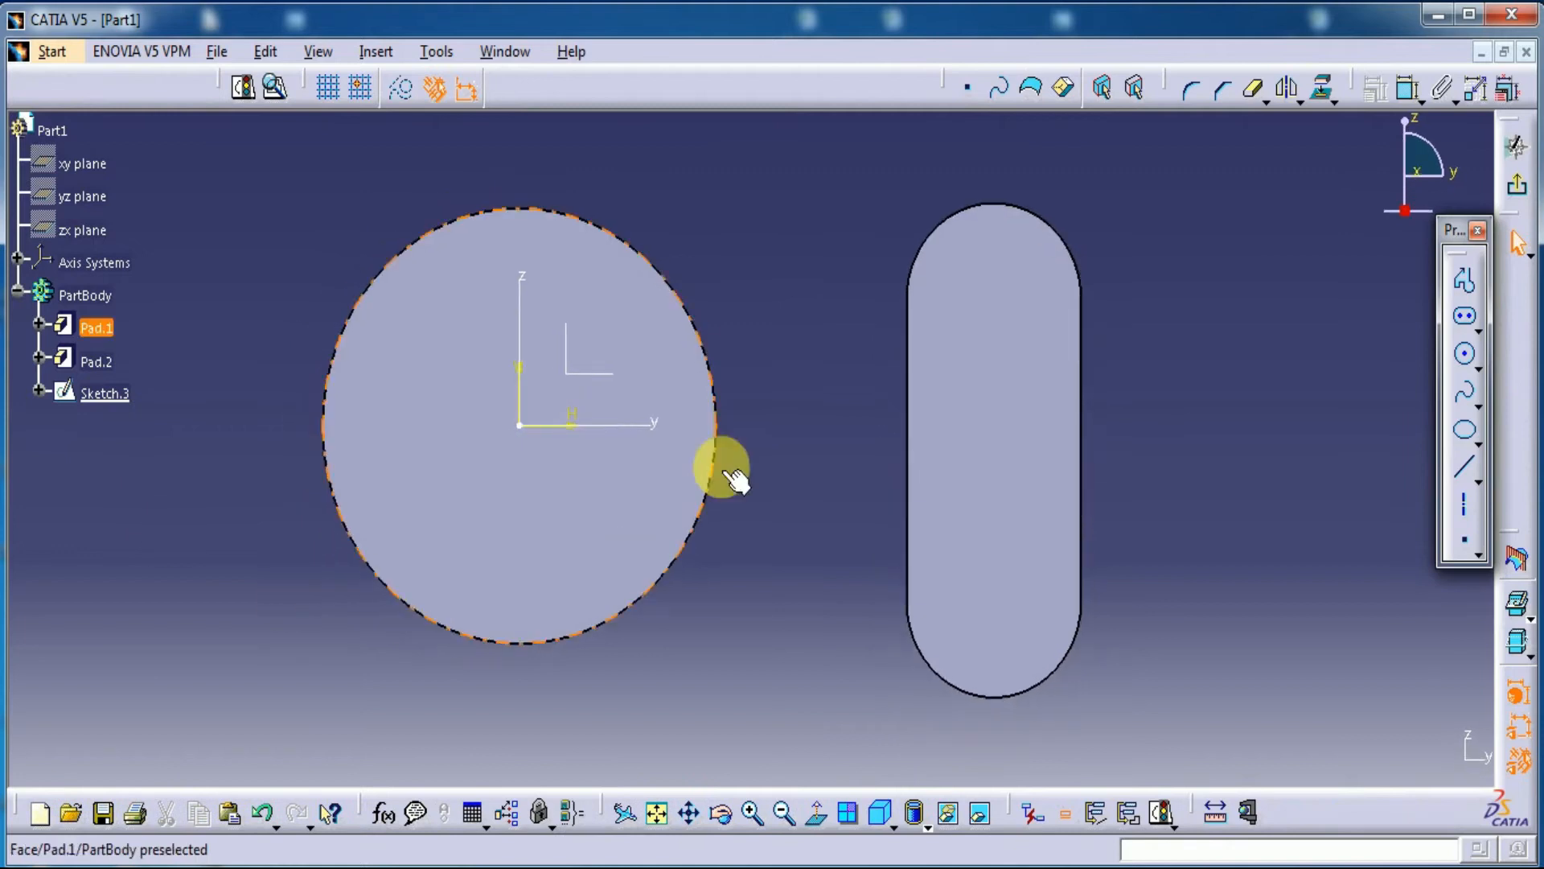
pyautogui.moveTo(793, 327); pyautogui.dragTo(813, 415, button='middle')
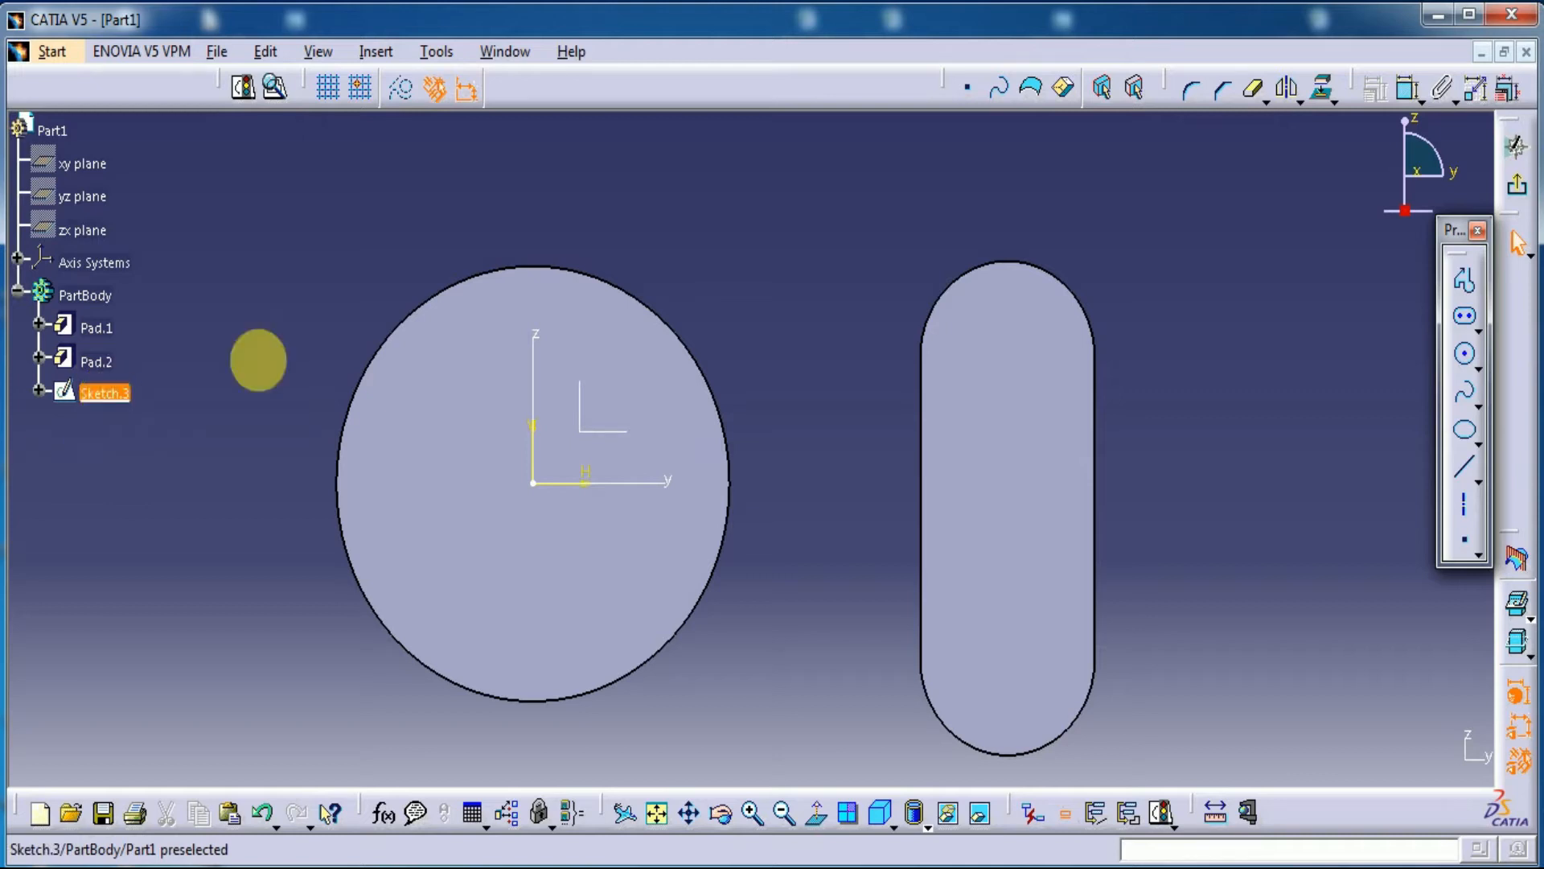
pyautogui.click(1469, 326)
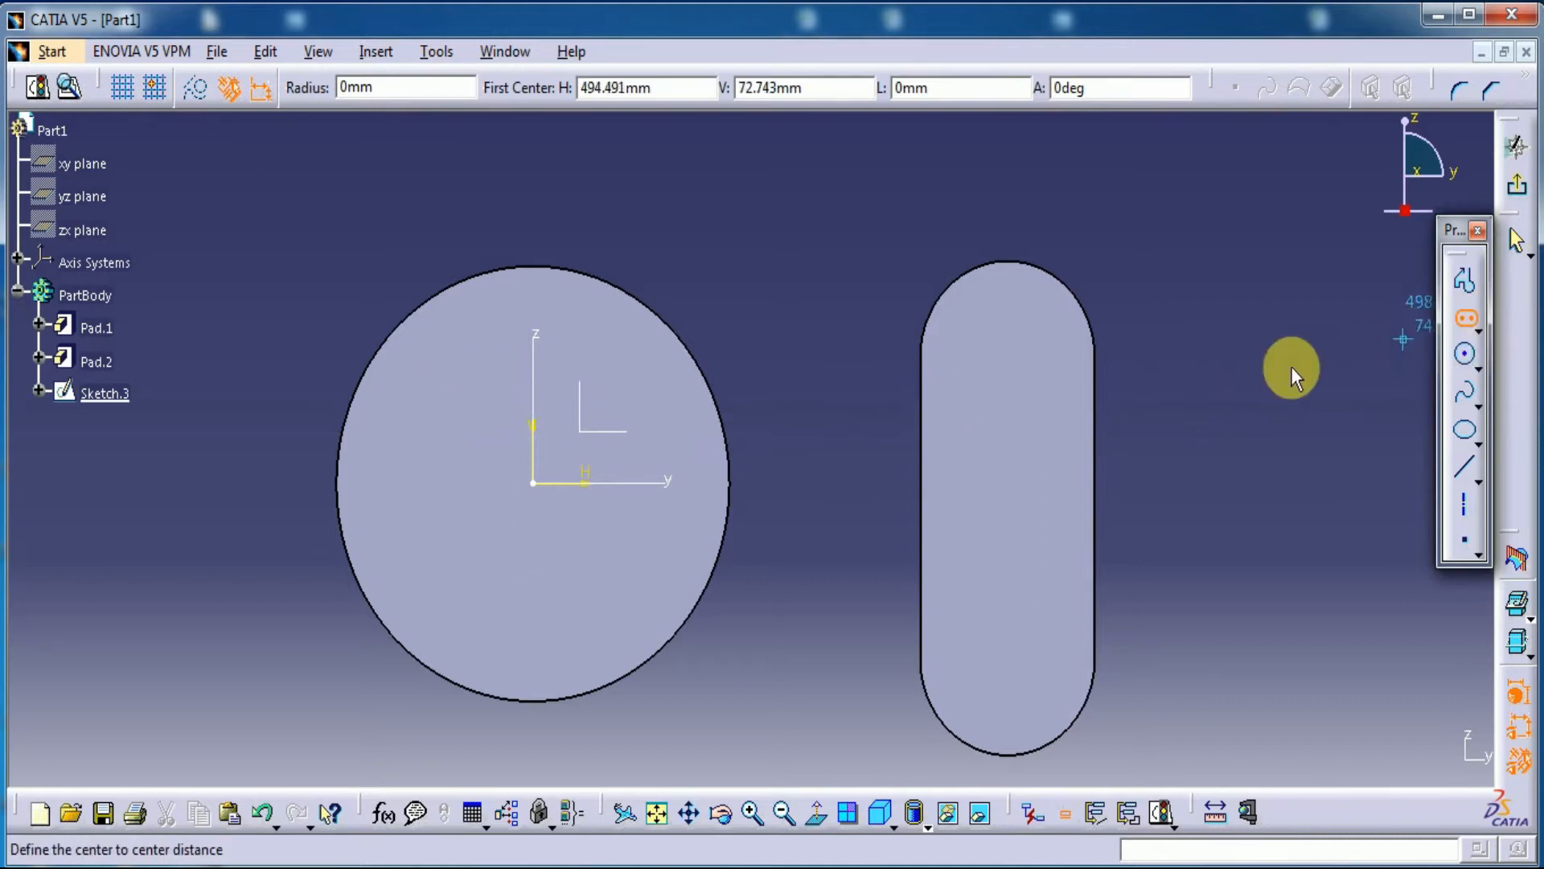
pyautogui.click(1010, 372)
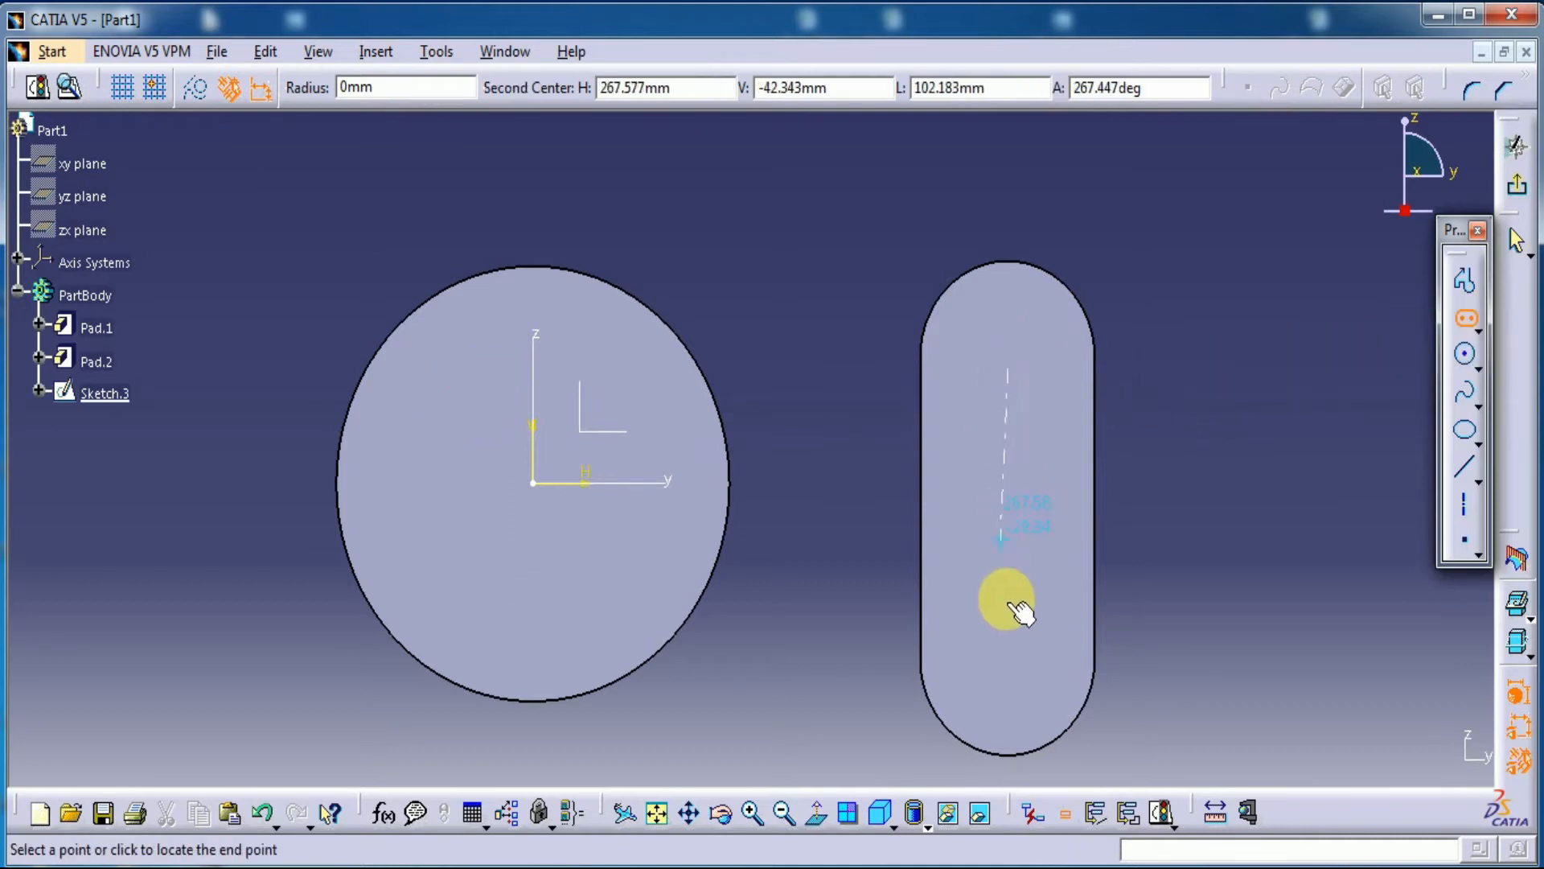
pyautogui.click(1012, 668)
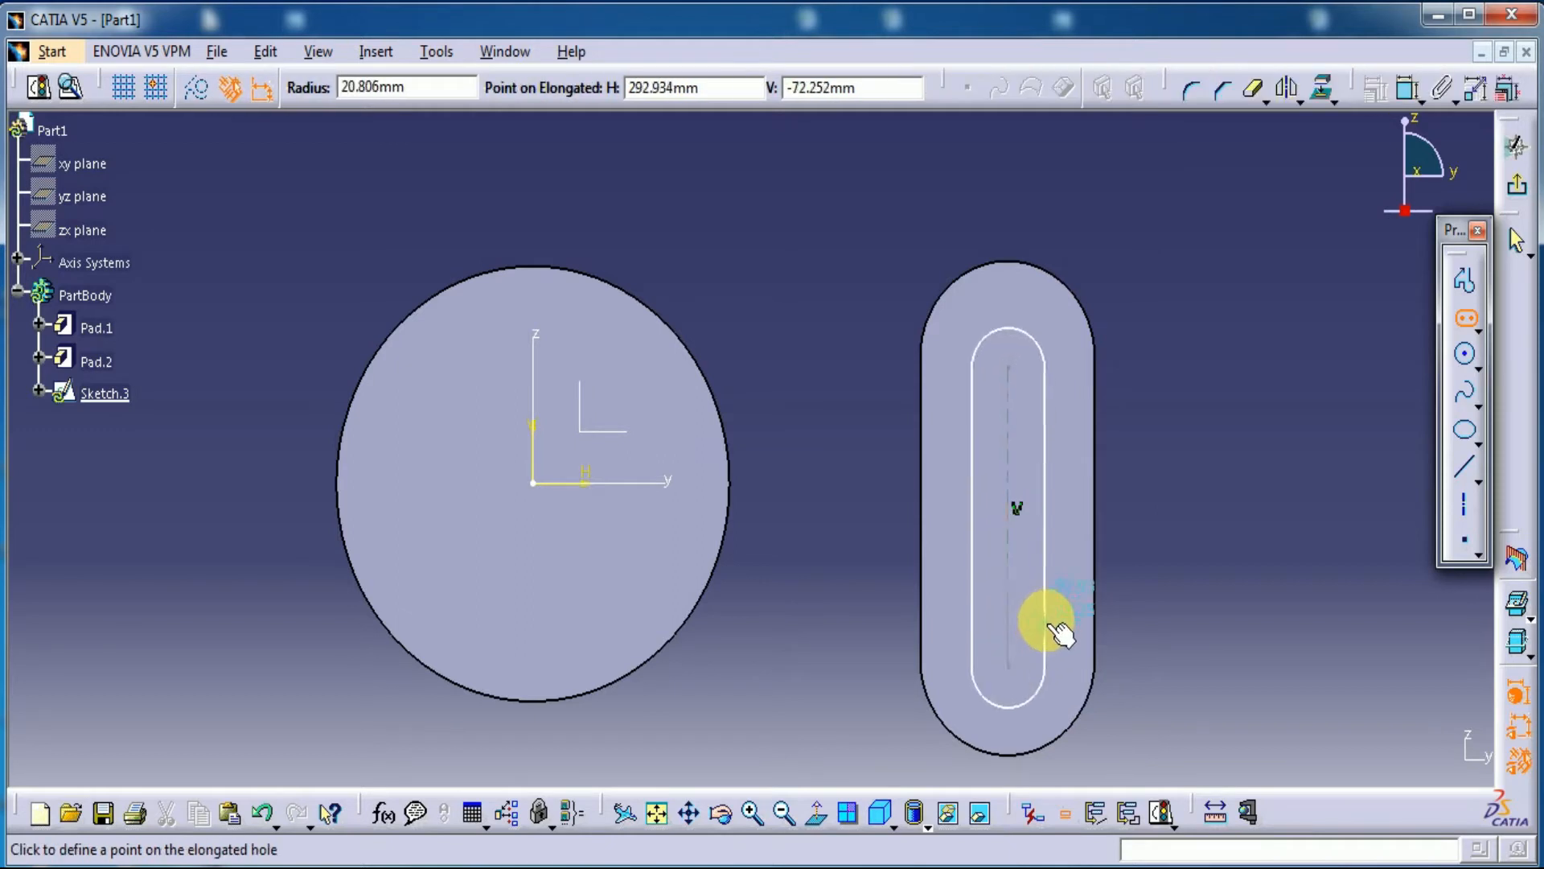
pyautogui.click(1047, 624)
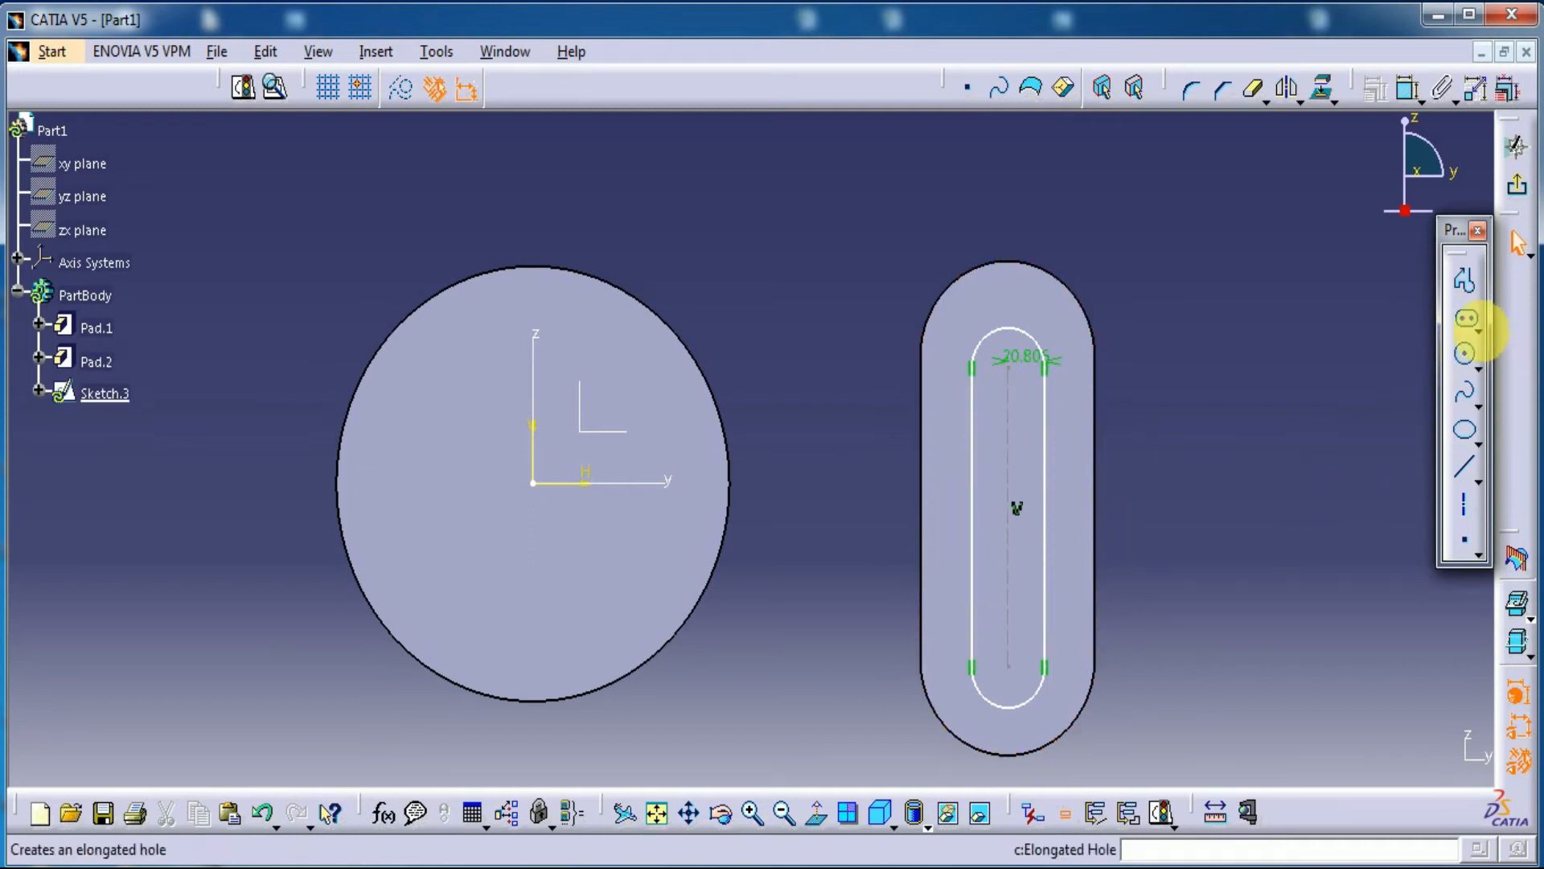
# - Sketch a hexagon in the upper-left area of the disc and a circle below it, both within the disc's outline
pyautogui.click(1480, 331)
pyautogui.click(1463, 352)
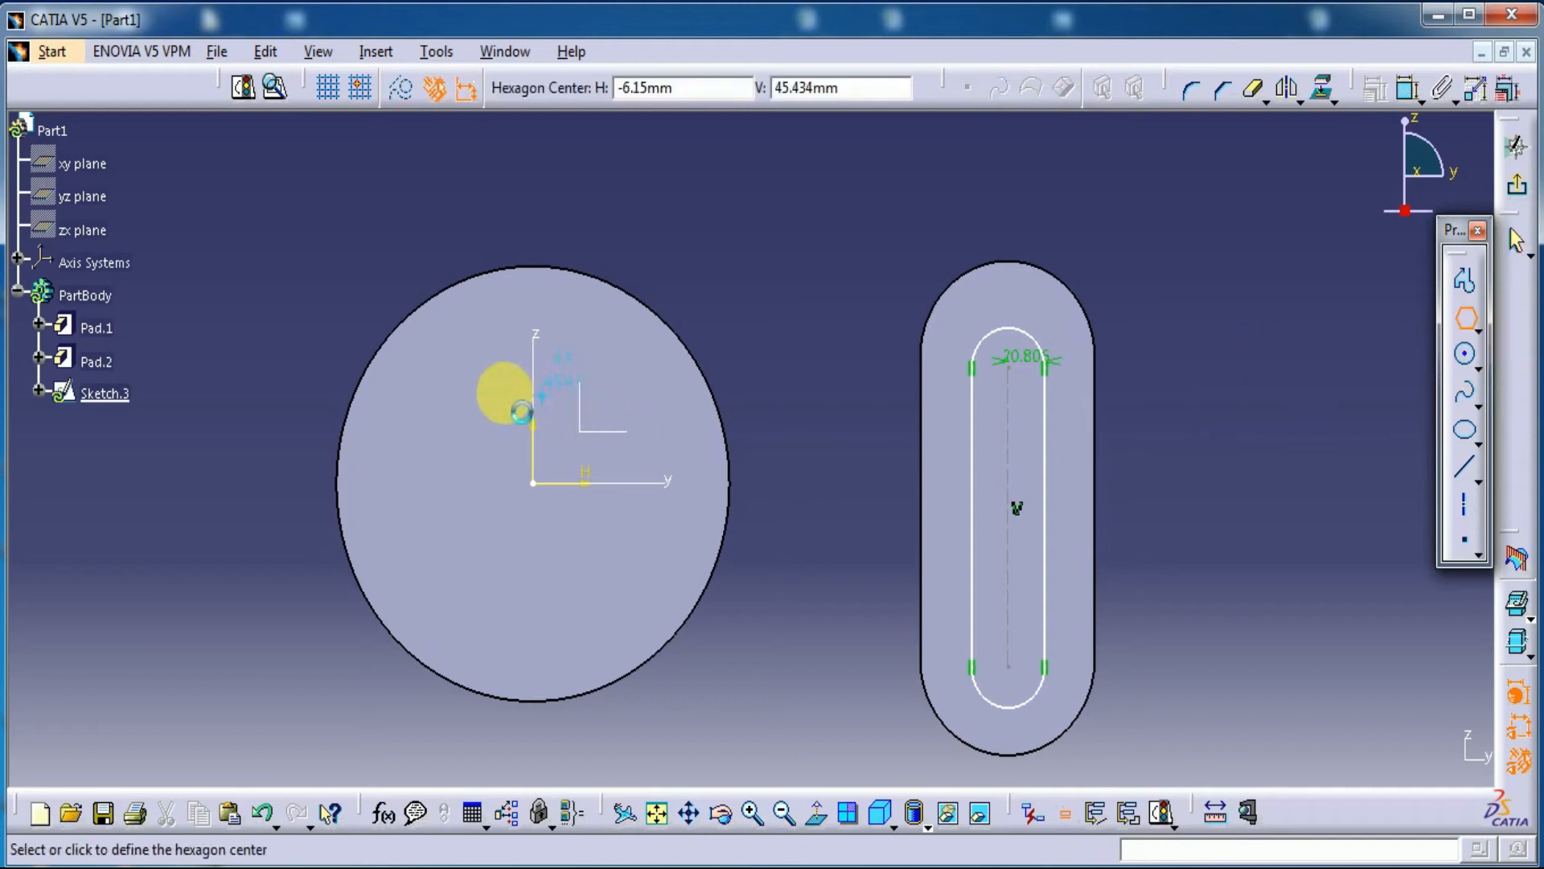
pyautogui.click(474, 379)
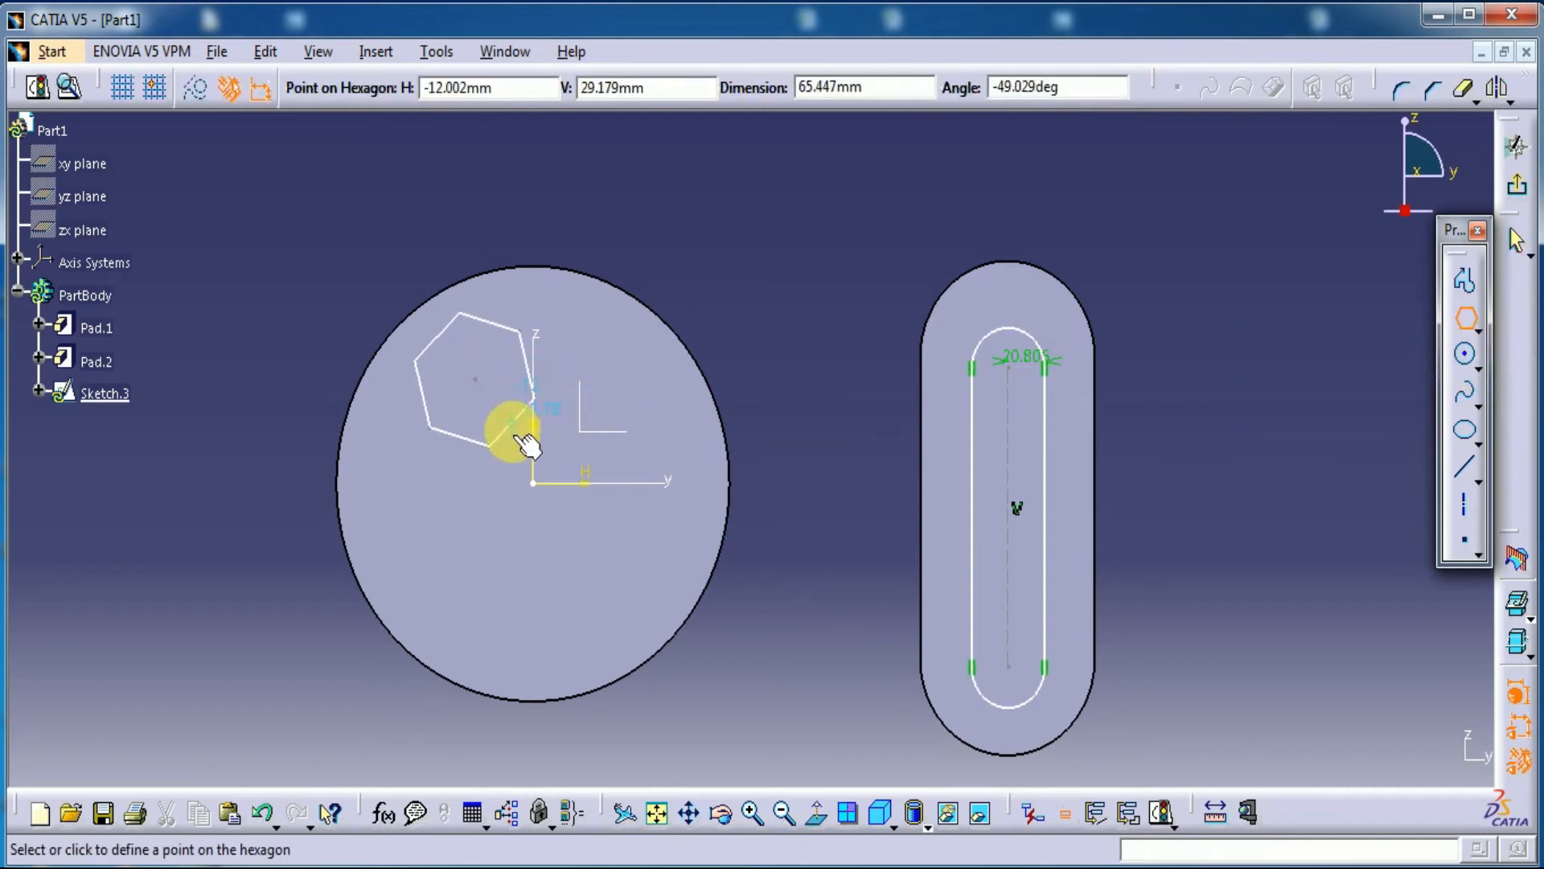
pyautogui.click(518, 447)
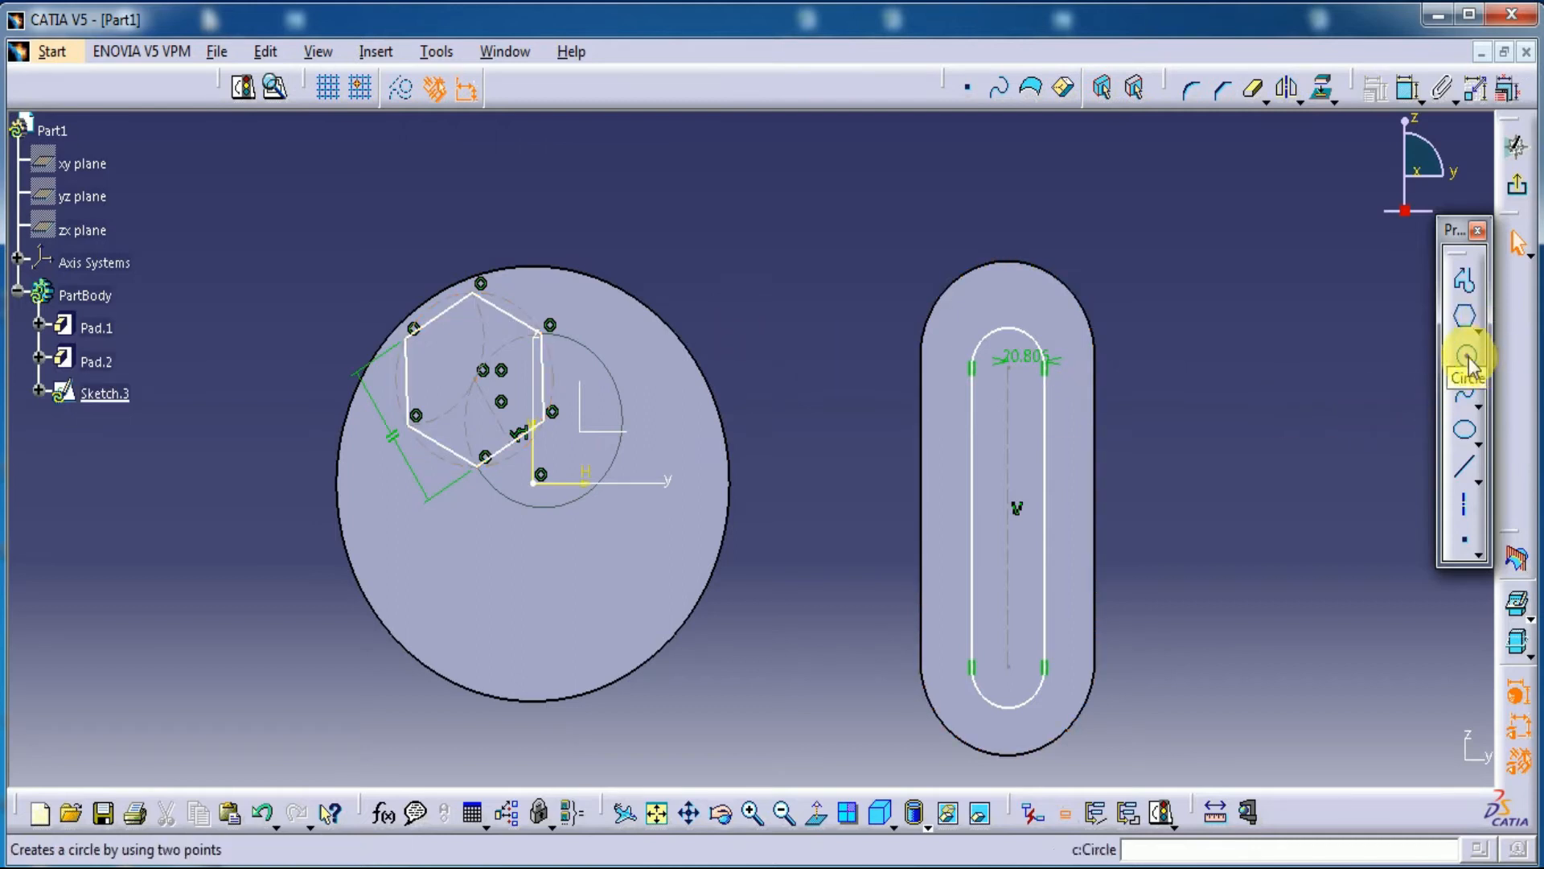
pyautogui.click(1467, 357)
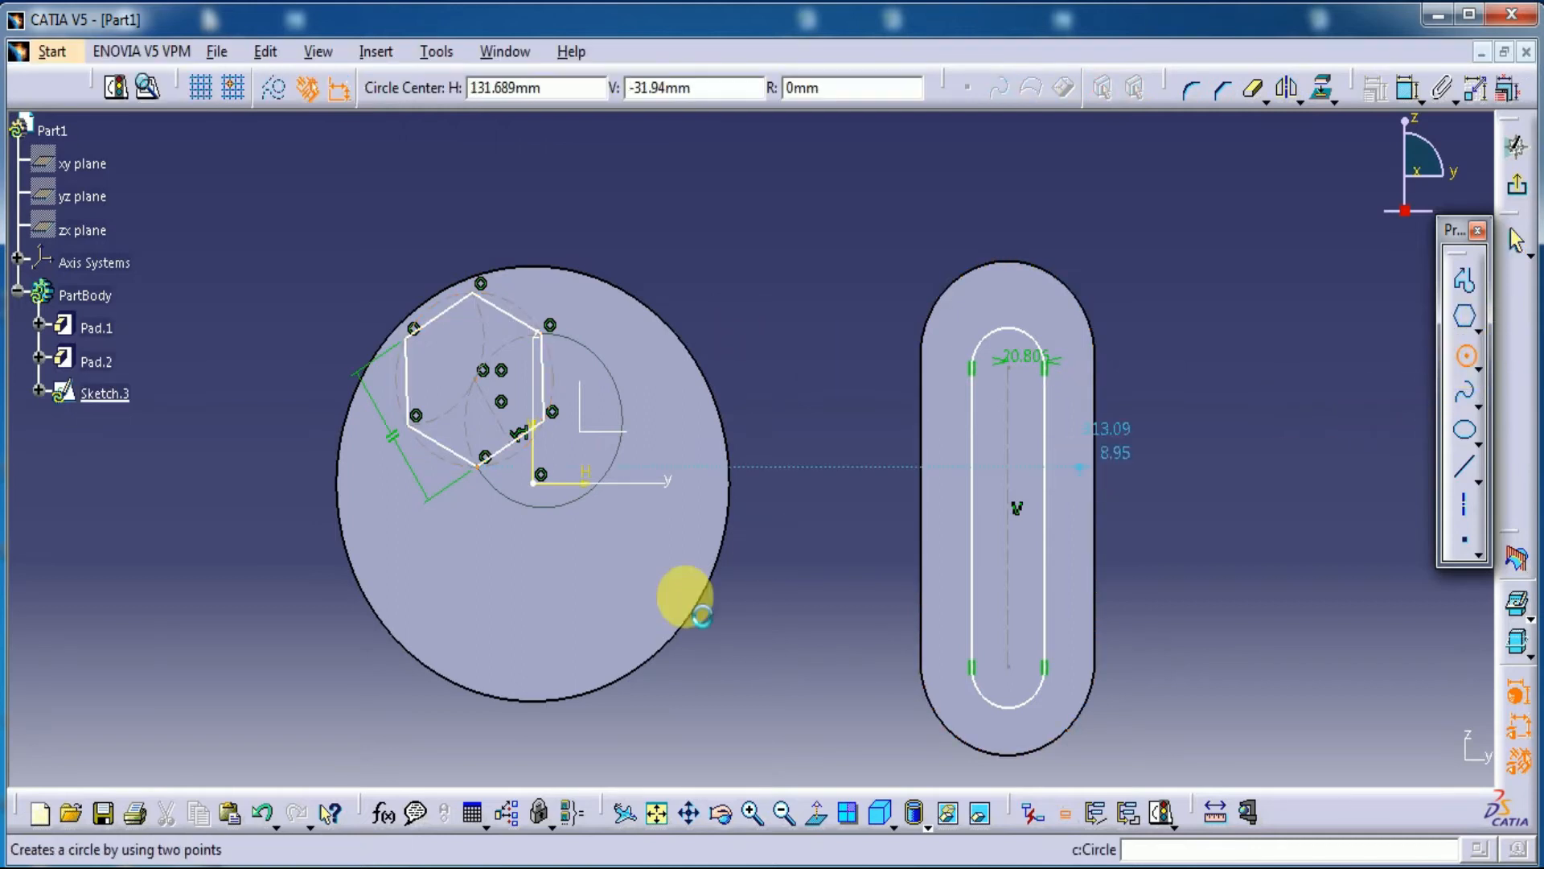
pyautogui.click(566, 528)
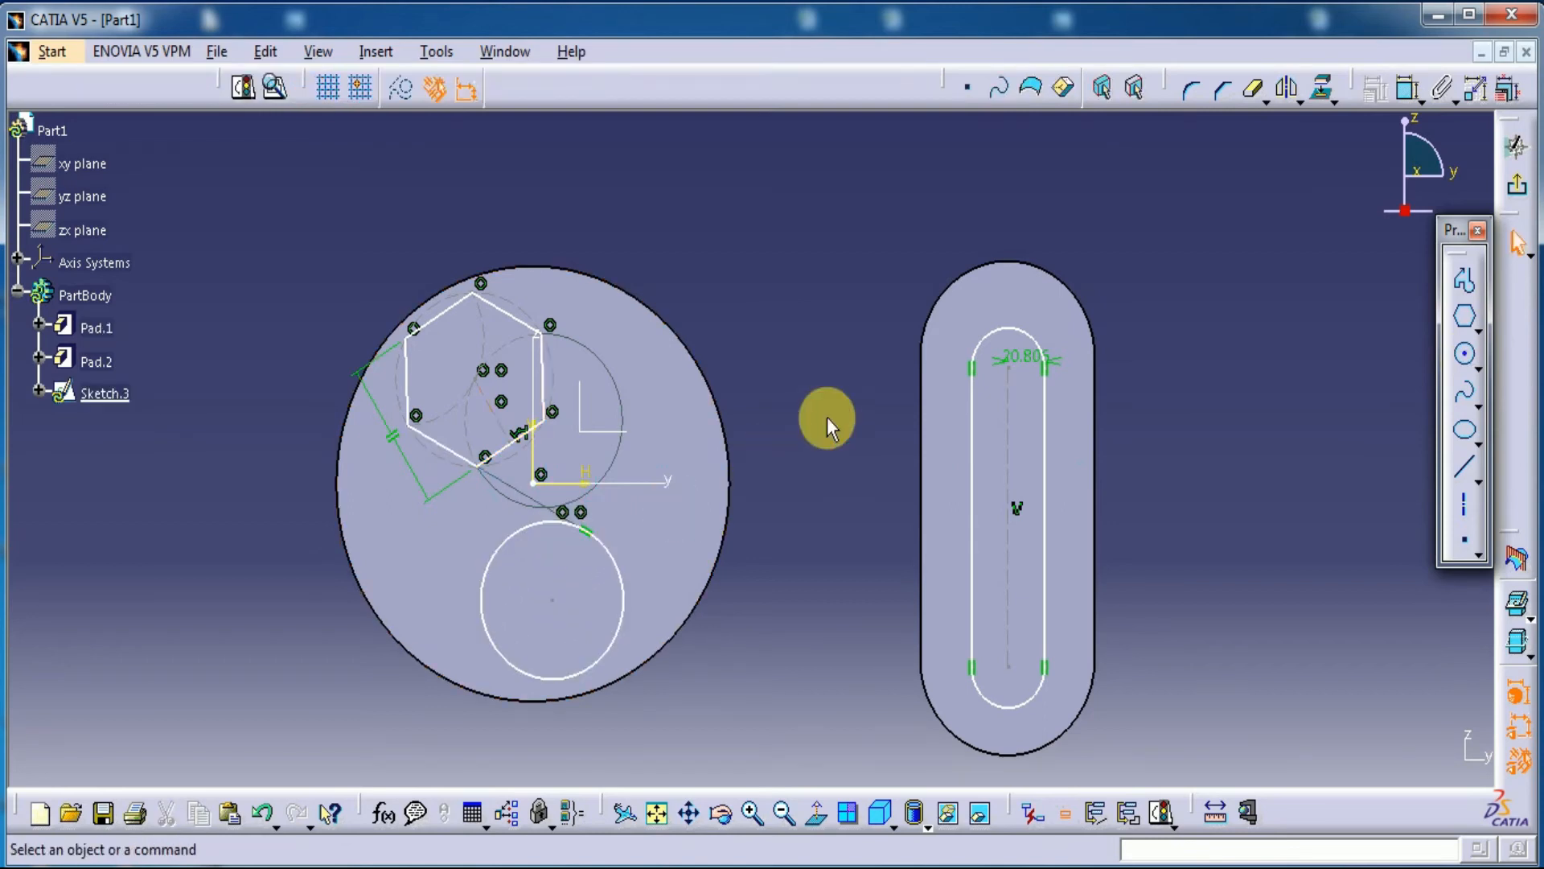
pyautogui.click(1480, 332)
pyautogui.click(1409, 369)
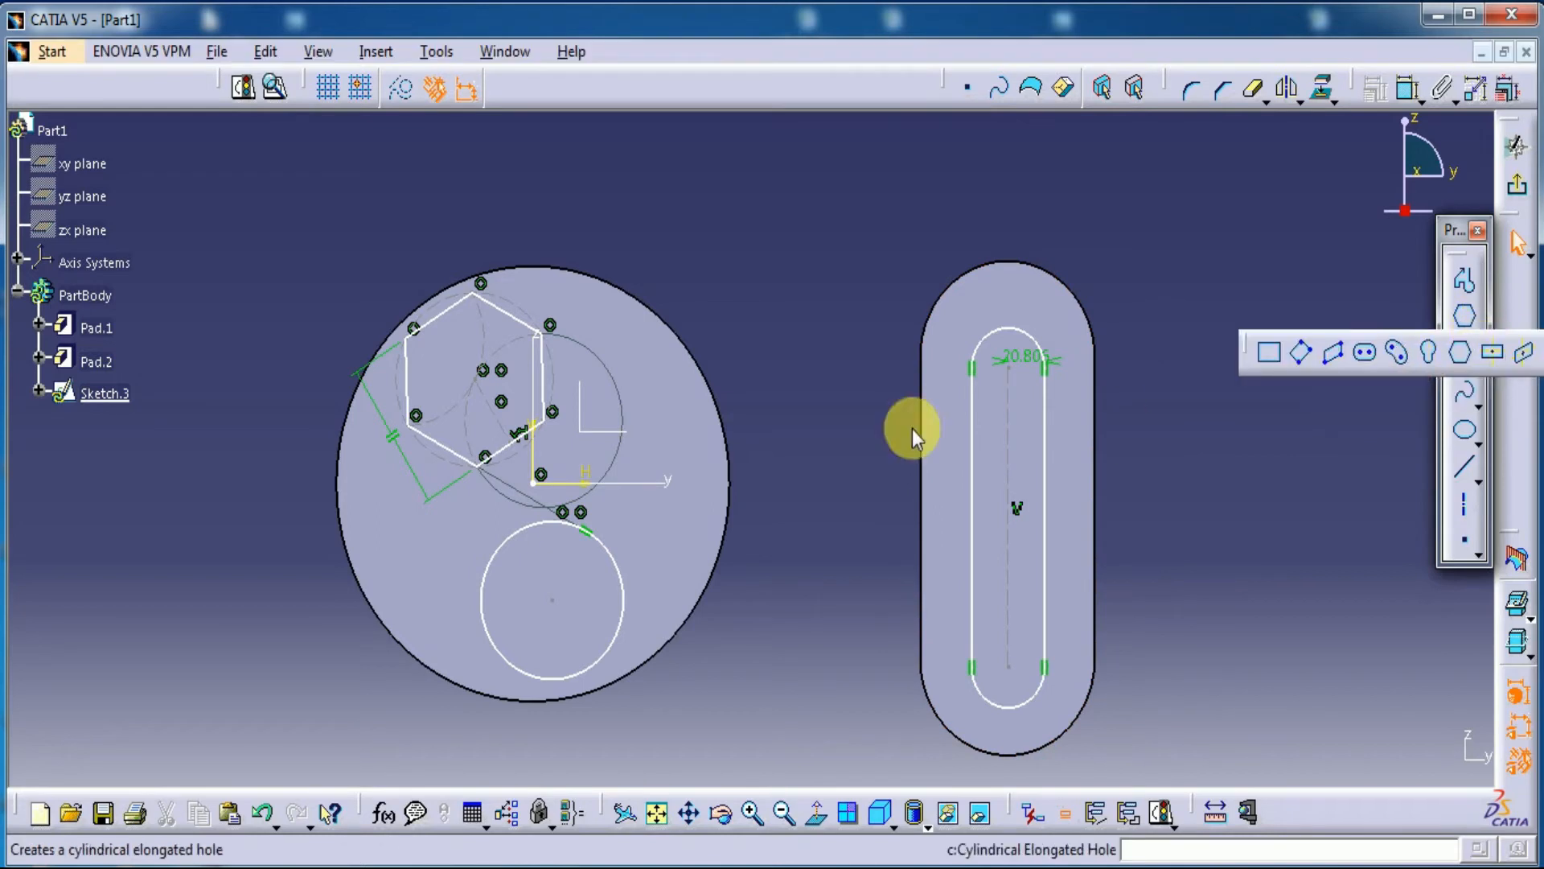
pyautogui.click(610, 385)
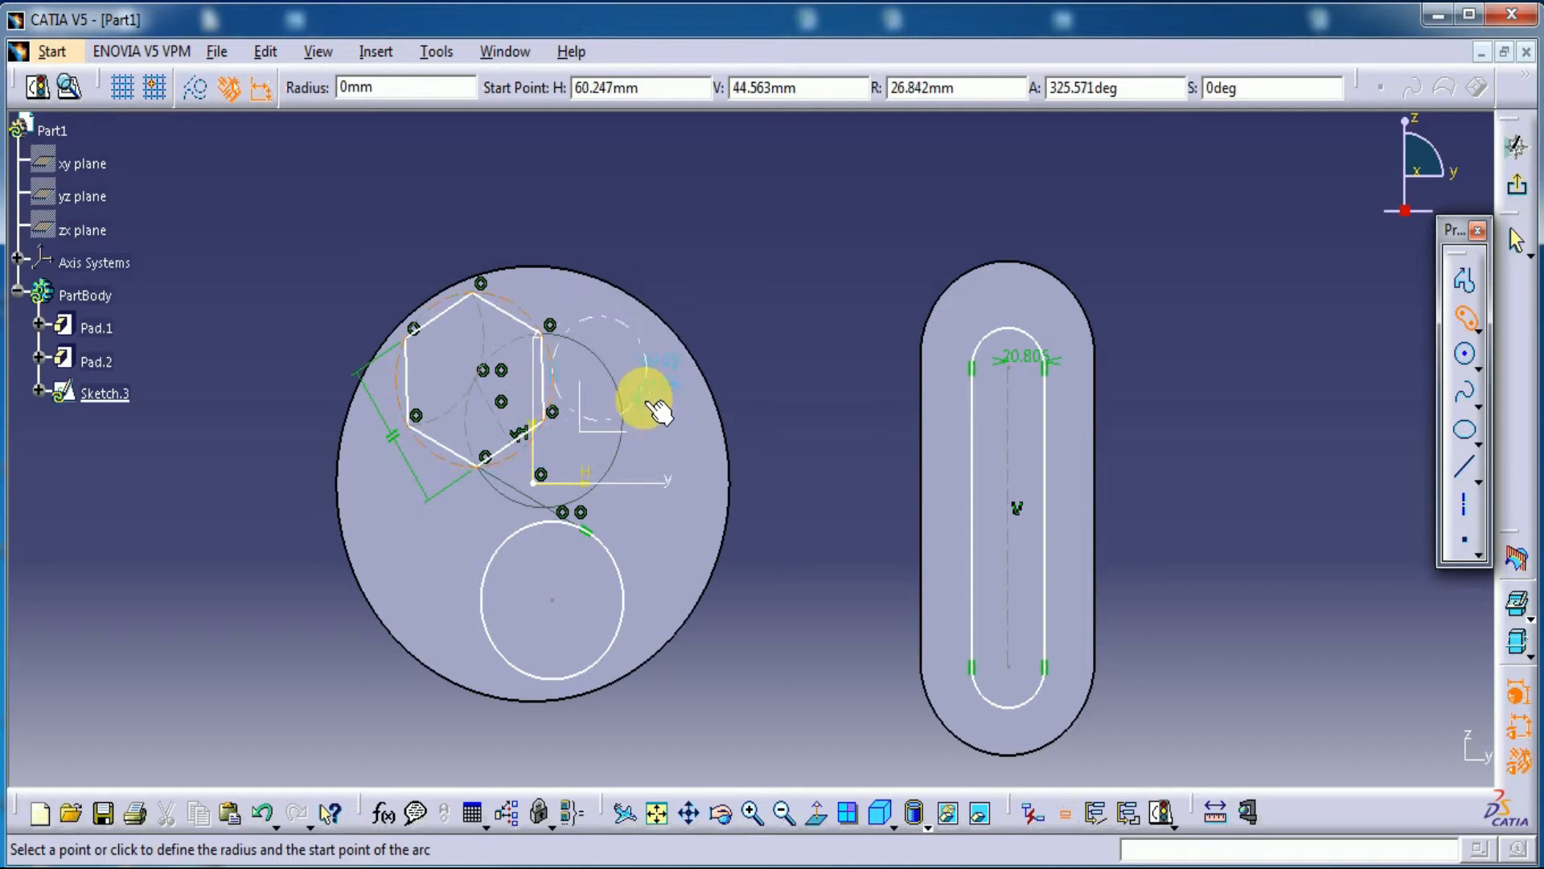
pyautogui.click(651, 405)
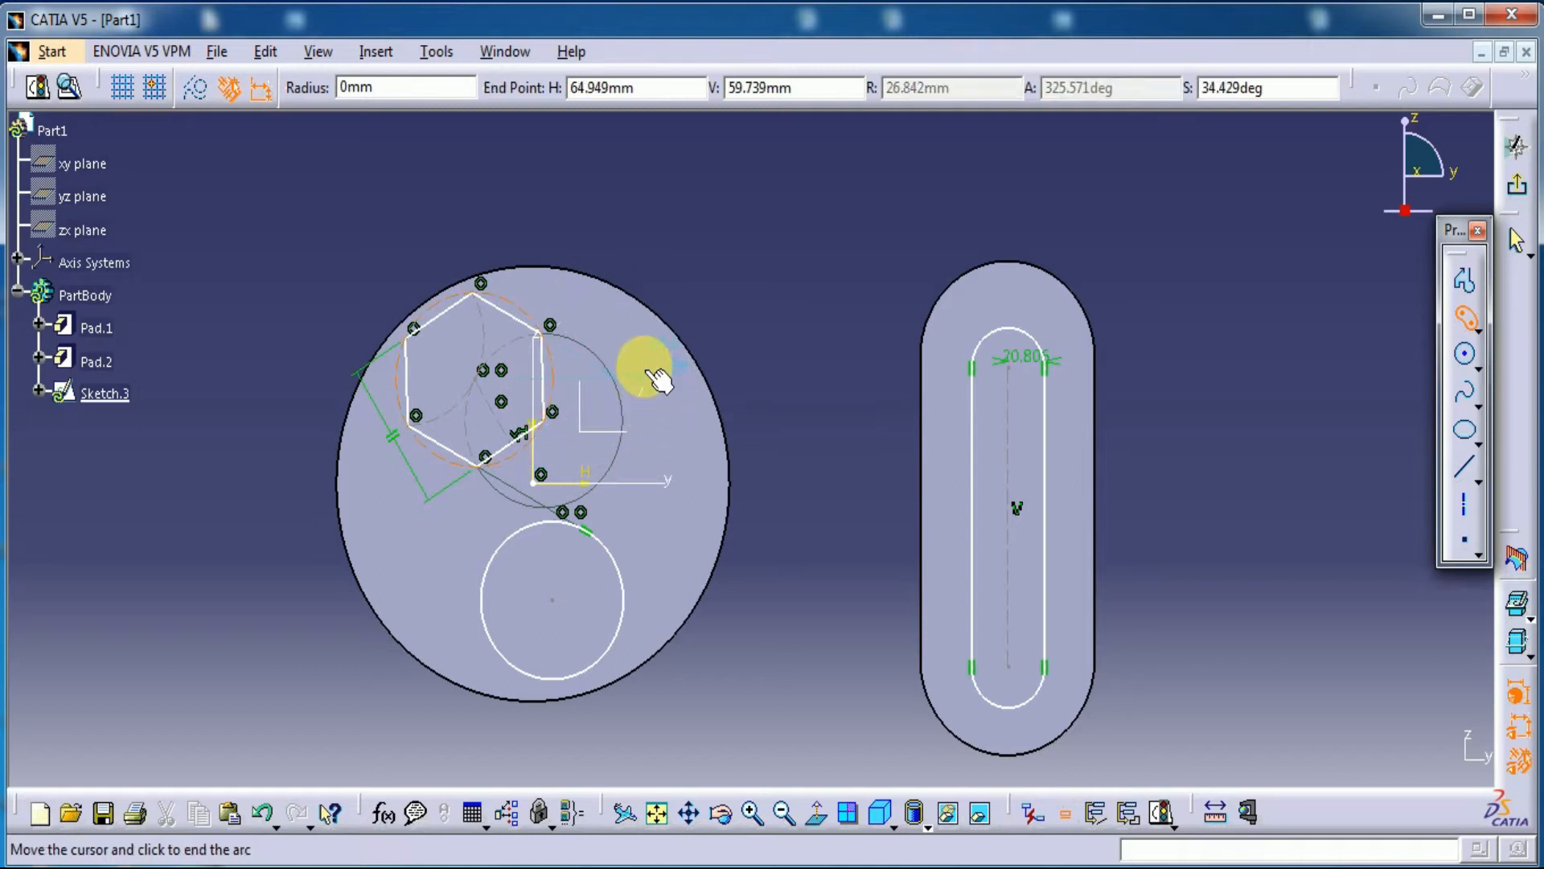
pyautogui.click(585, 319)
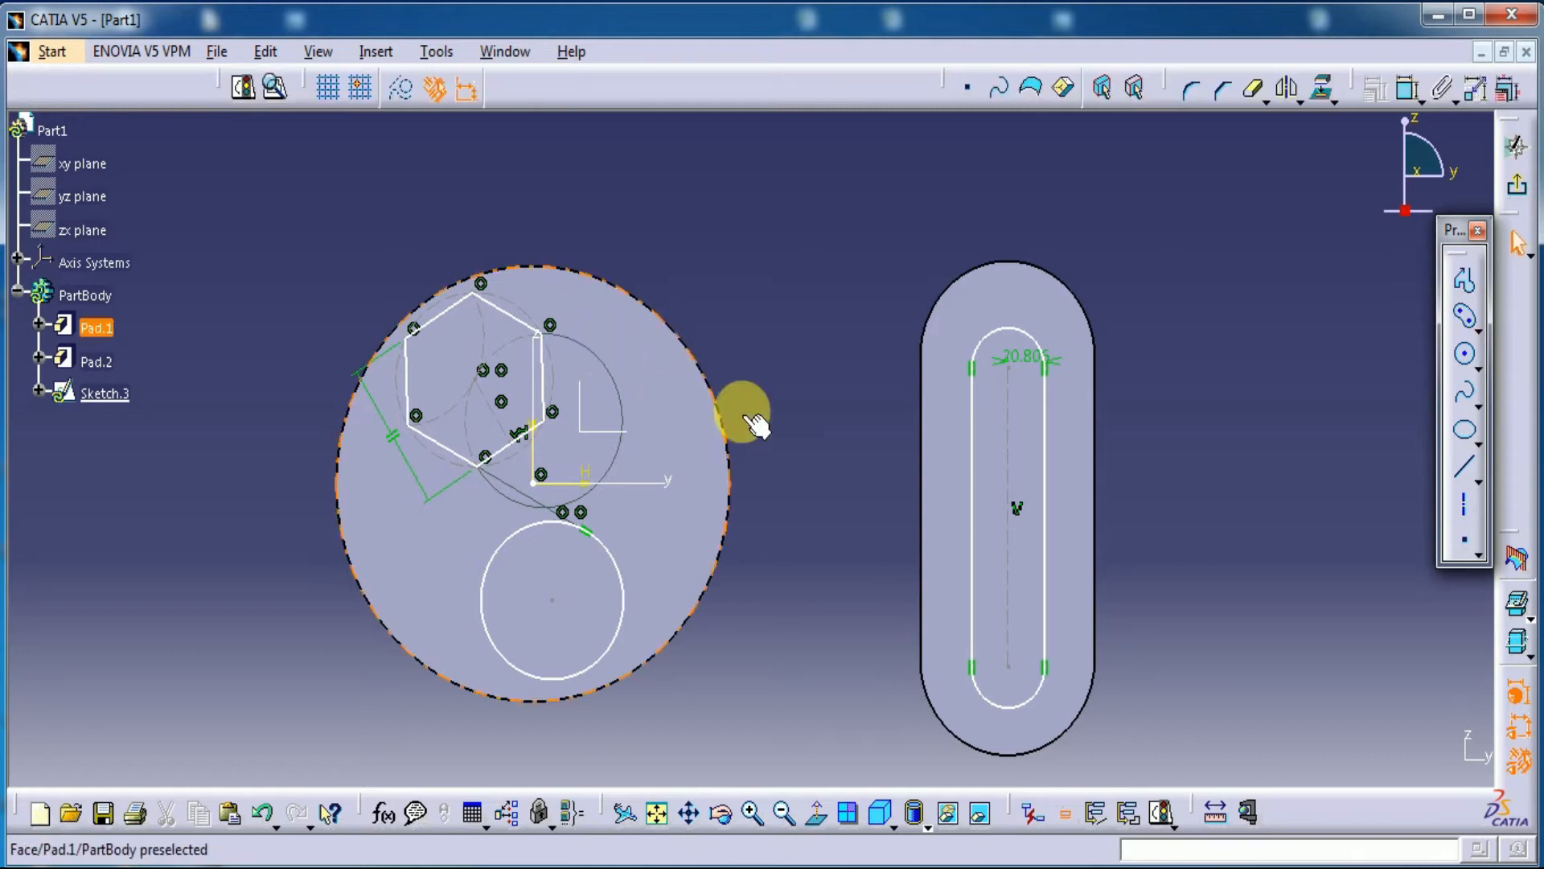
# - Sketch a cylindrical elongated hole on the disc's right side, centred on the origin with an arc radius of about 78 mm
pyautogui.click(1461, 322)
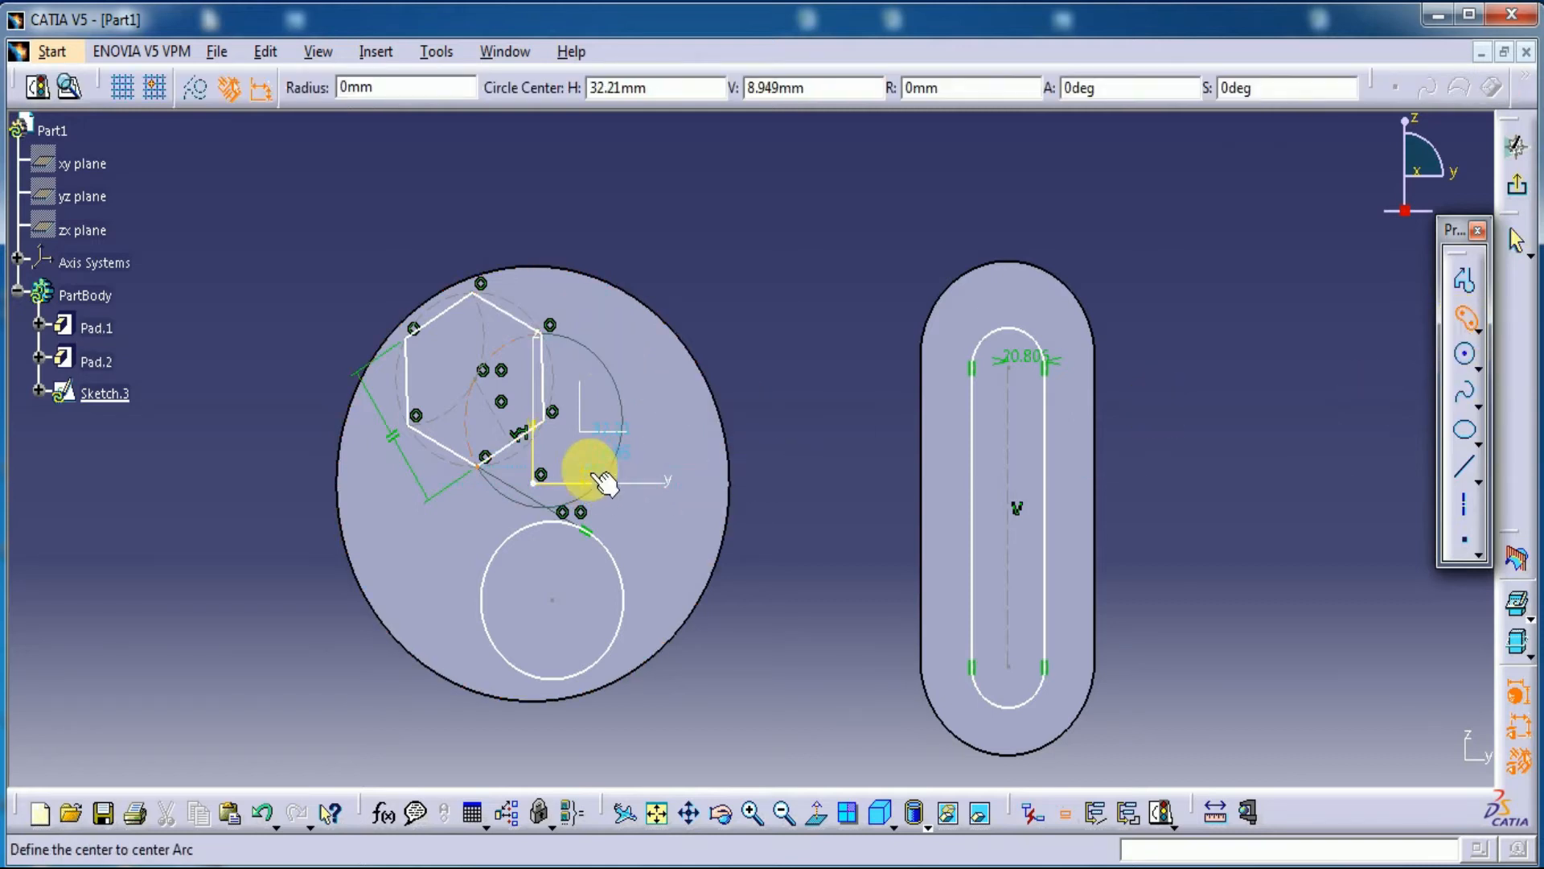
pyautogui.click(534, 483)
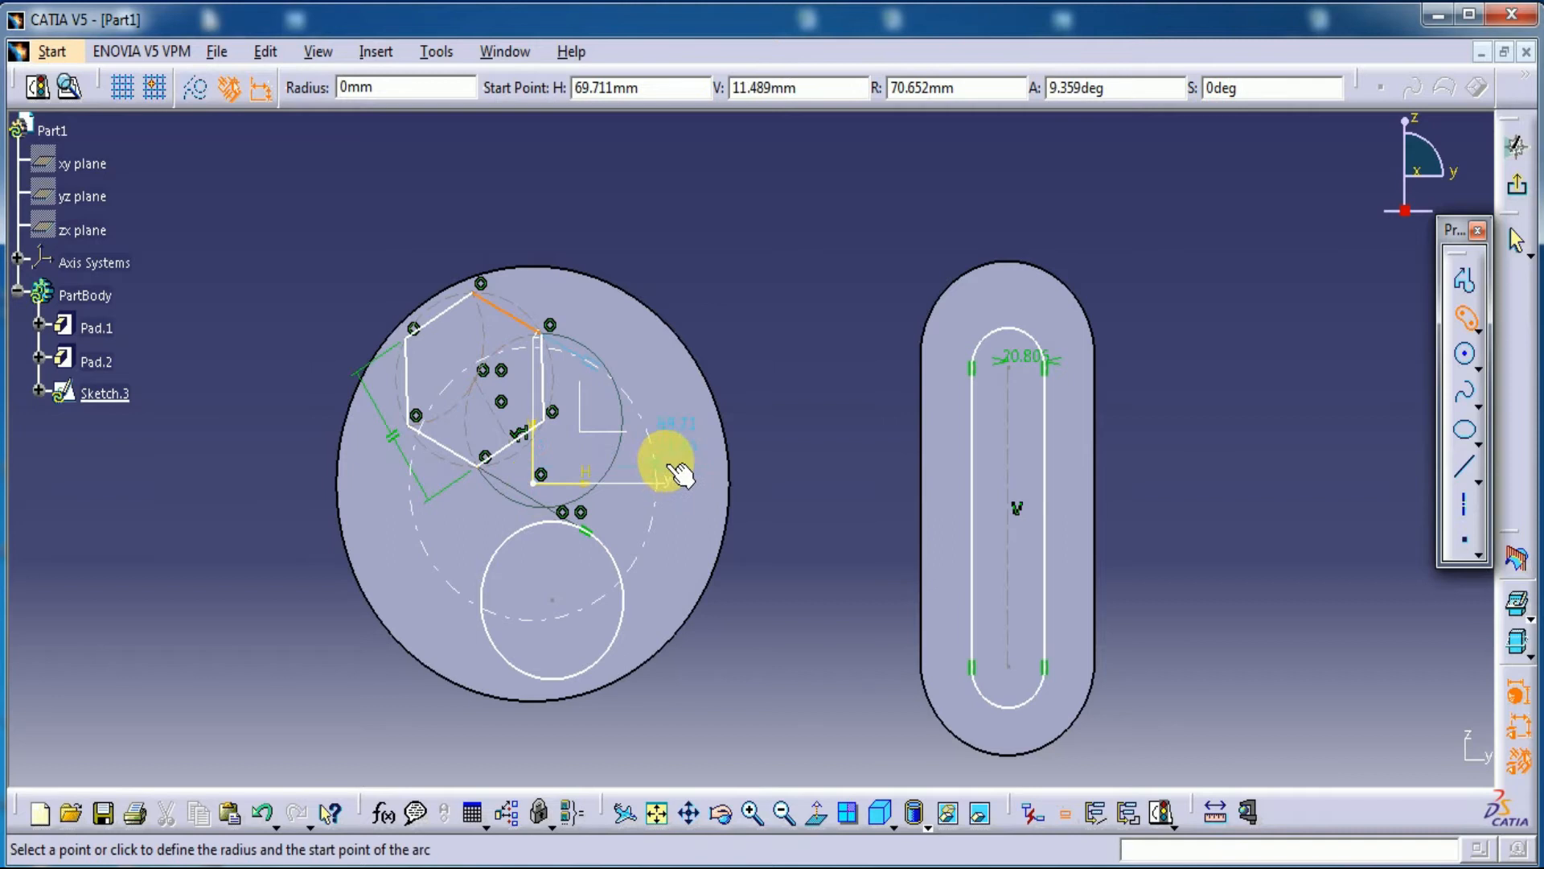
pyautogui.click(670, 511)
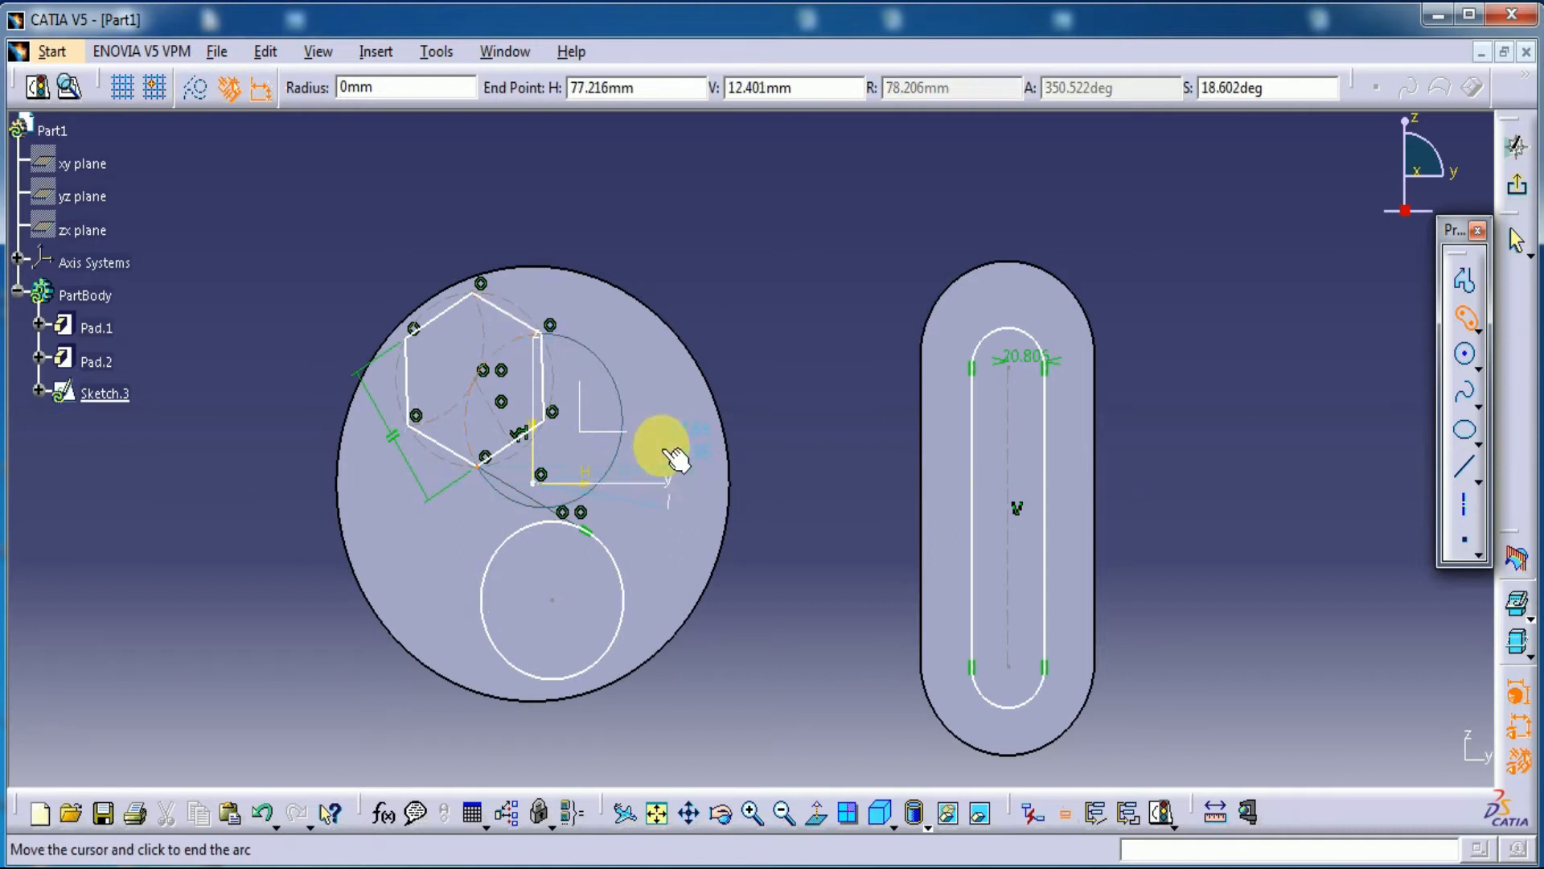
pyautogui.click(653, 368)
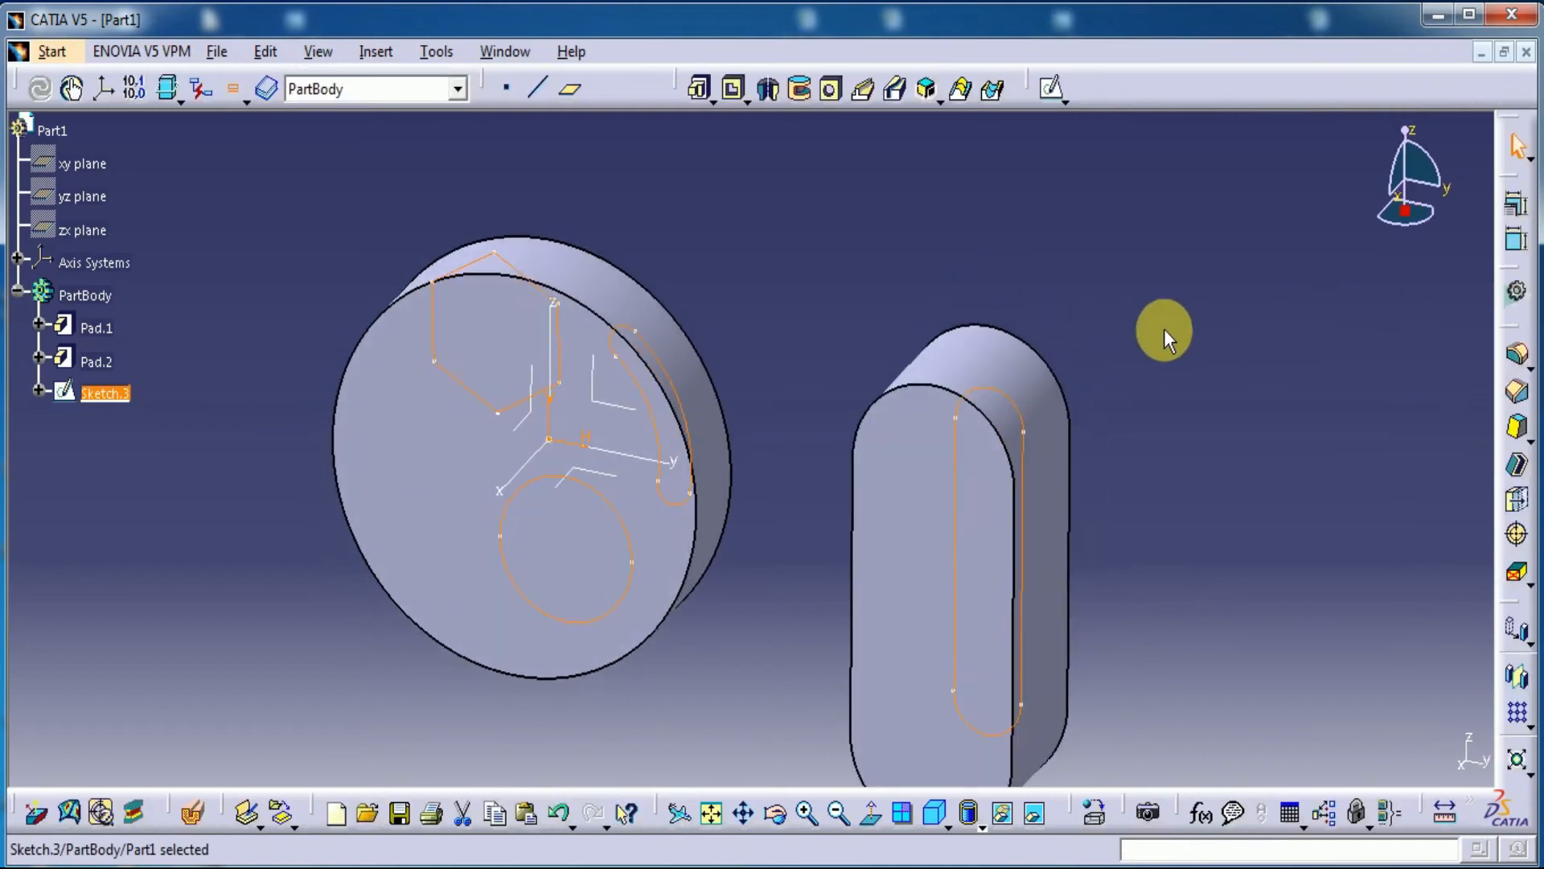
# - Start a Multi-Pad from Sketch.3 and set the length of the curved slot, domain 1, to 30 mm
pyautogui.moveTo(905, 319)
pyautogui.mouseDown(button='middle')
pyautogui.moveTo(979, 258)
pyautogui.moveTo(992, 221)
pyautogui.mouseUp(button='middle')
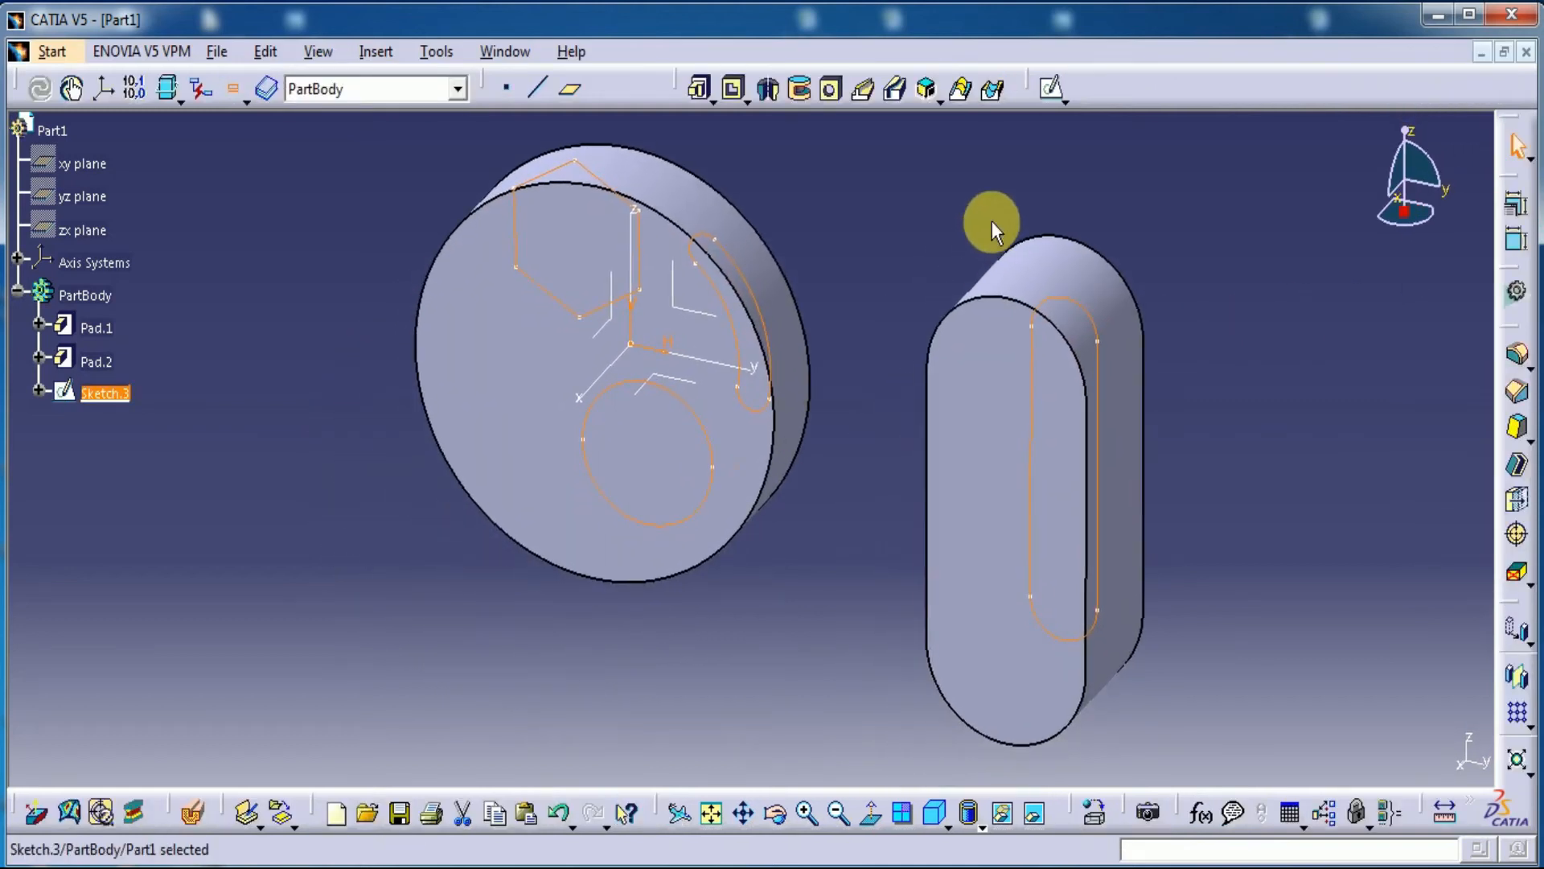
pyautogui.click(703, 88)
pyautogui.moveTo(837, 217); pyautogui.dragTo(665, 259, button='middle')
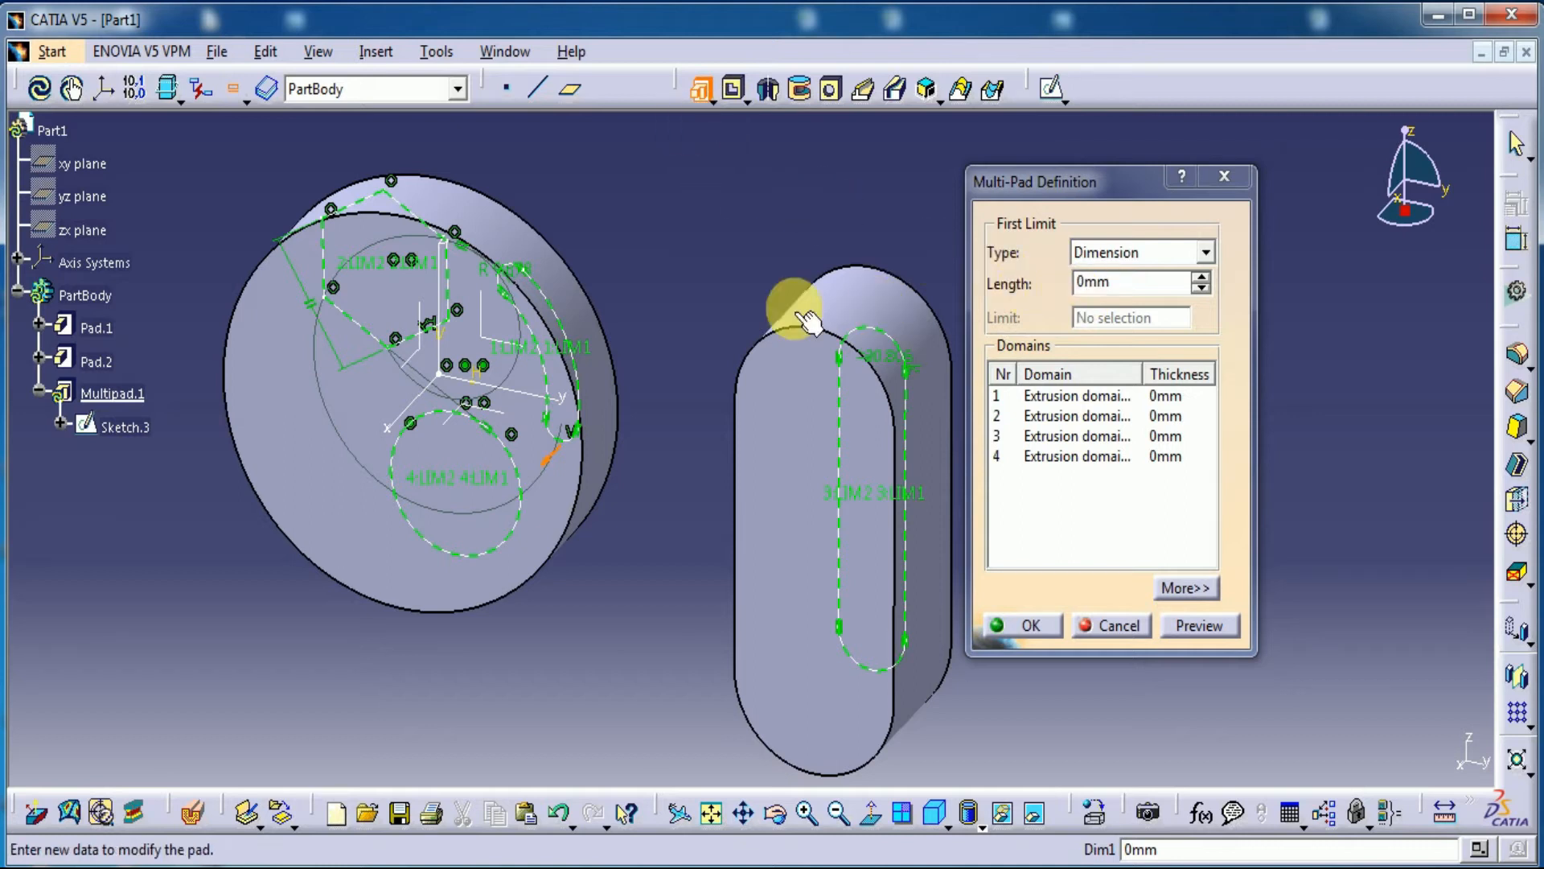
pyautogui.click(1072, 407)
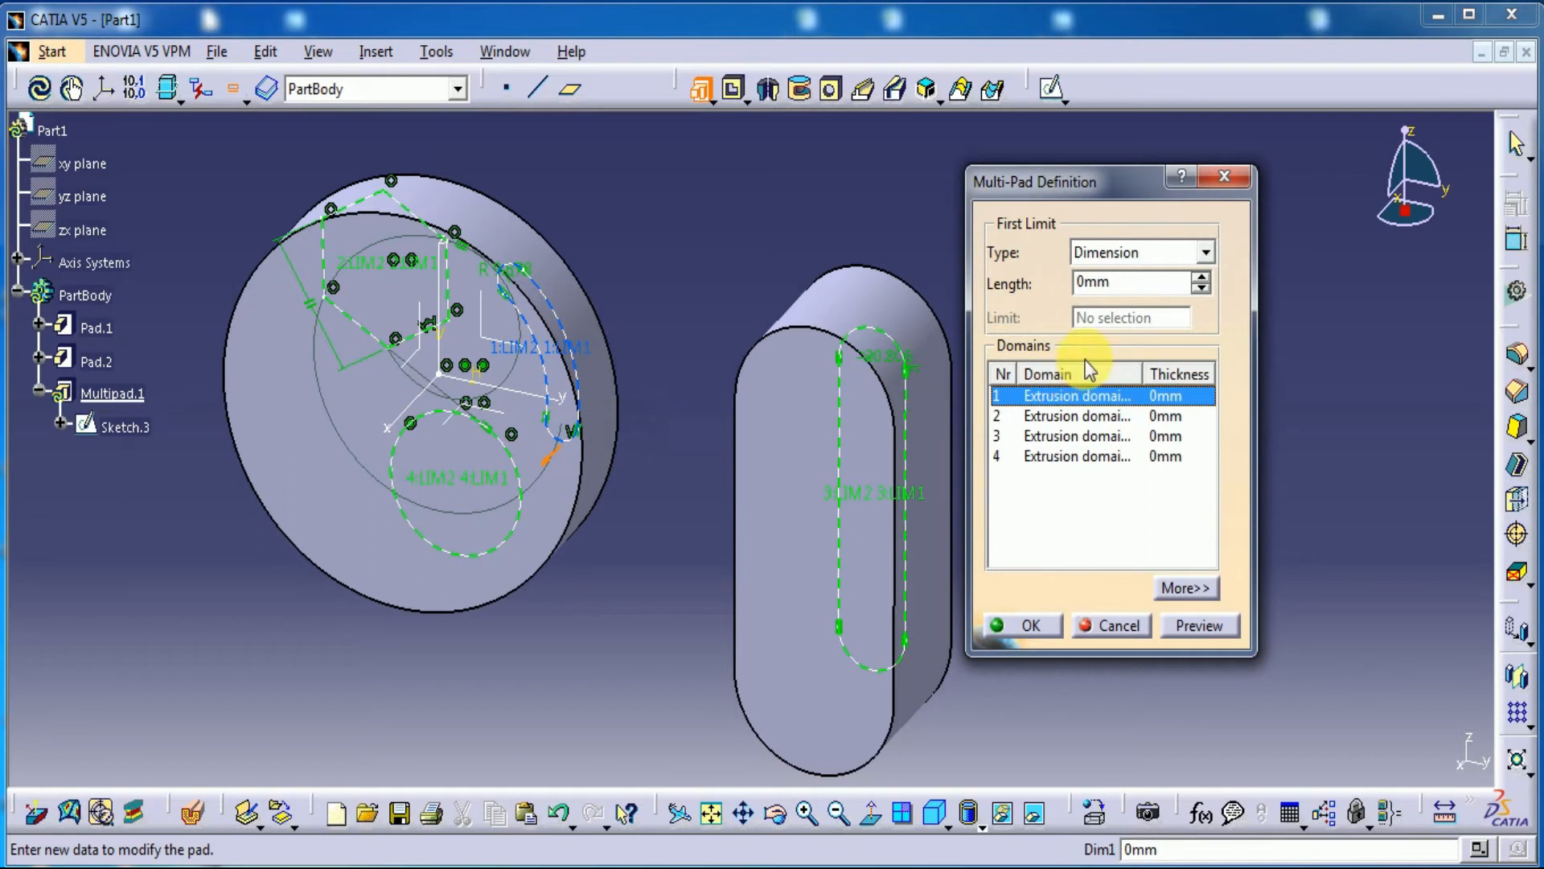
pyautogui.click(1123, 292)
pyautogui.doubleClick(1123, 292)
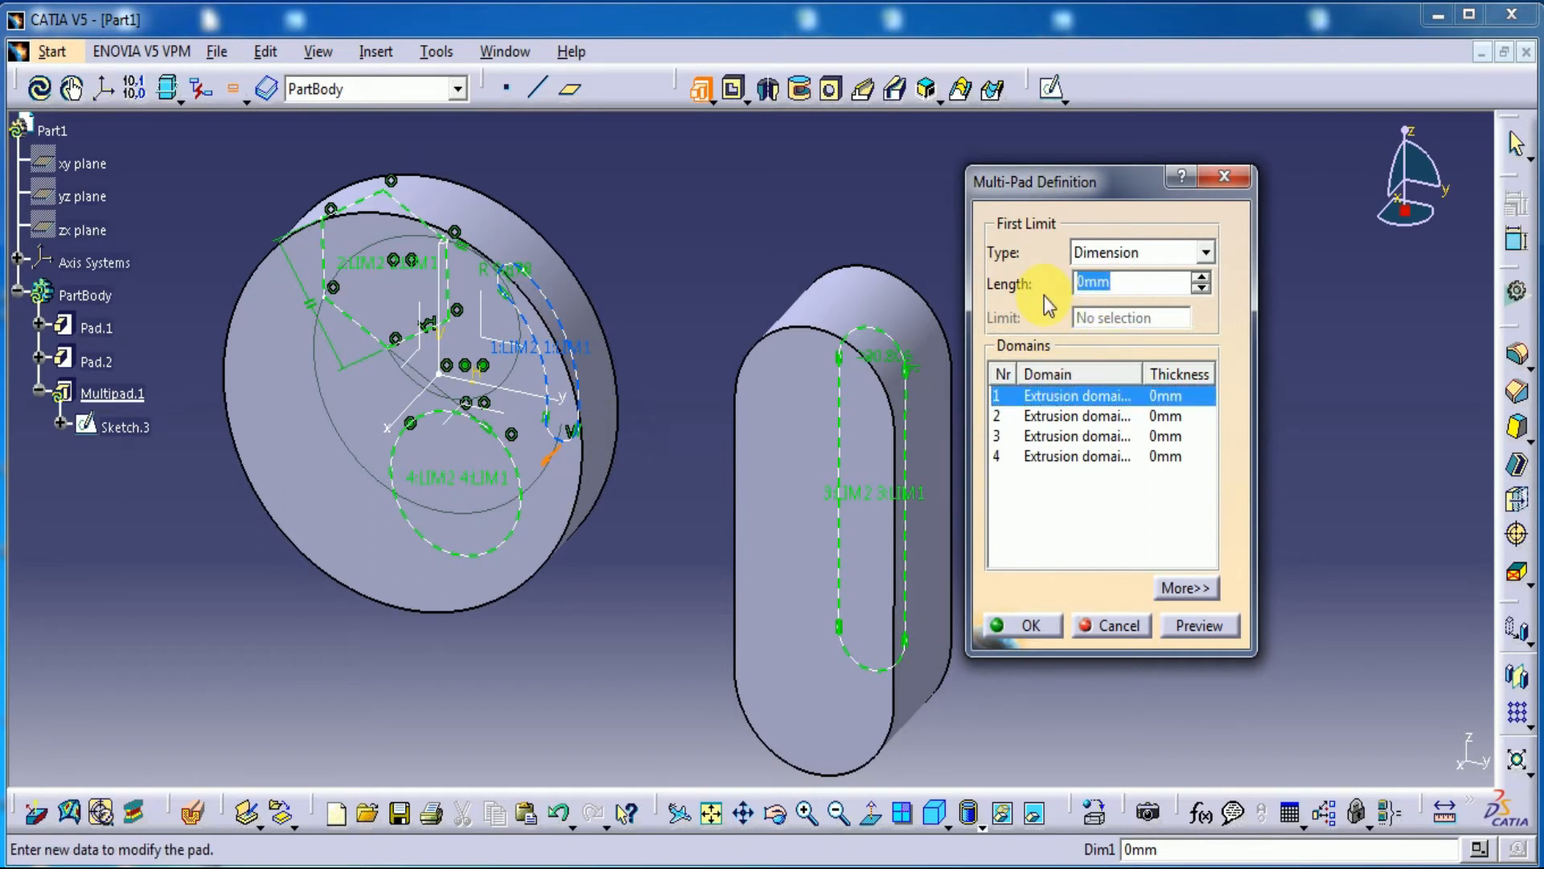
# - Set the multi-pad length of the hexagon, domain 2, to 45 mm and of the elongated profile, domain 3, to 50 mm
pyautogui.click(1124, 416)
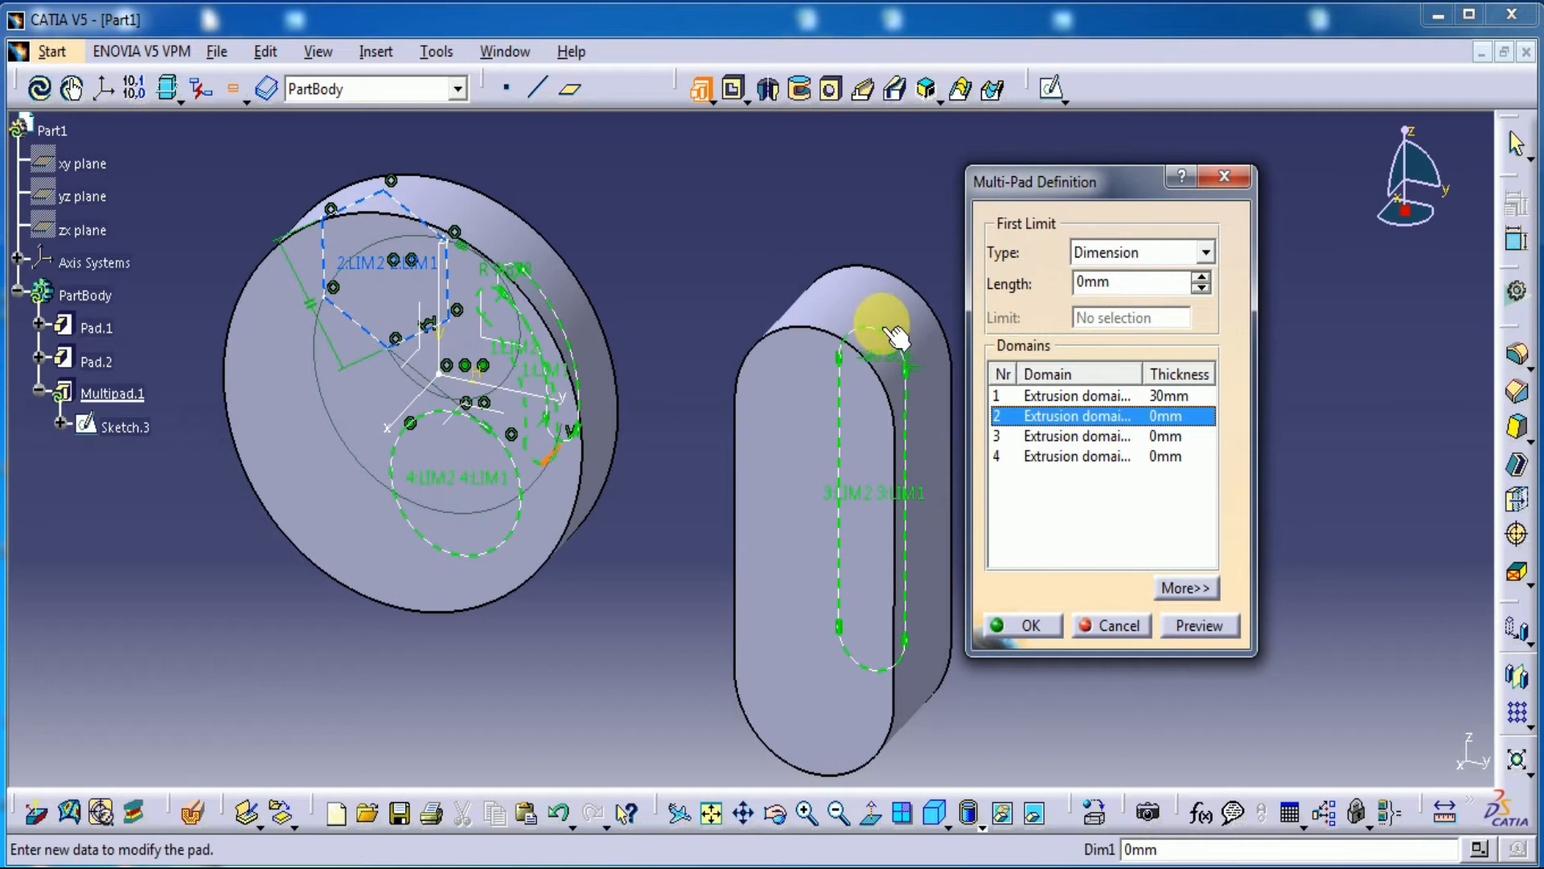
pyautogui.doubleClick(1123, 283)
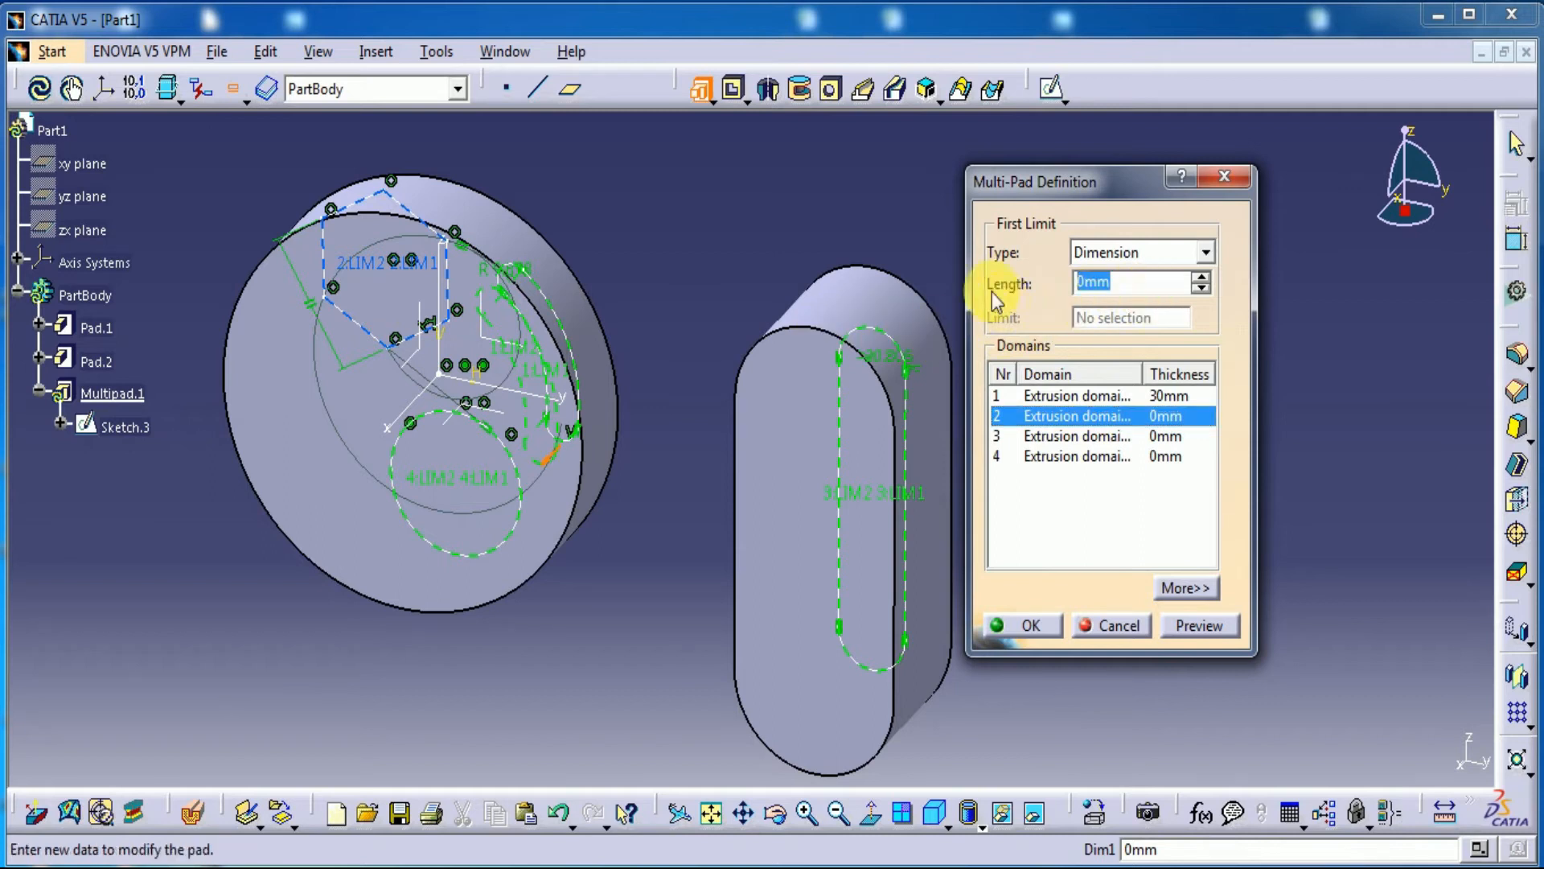
pyautogui.write('45')
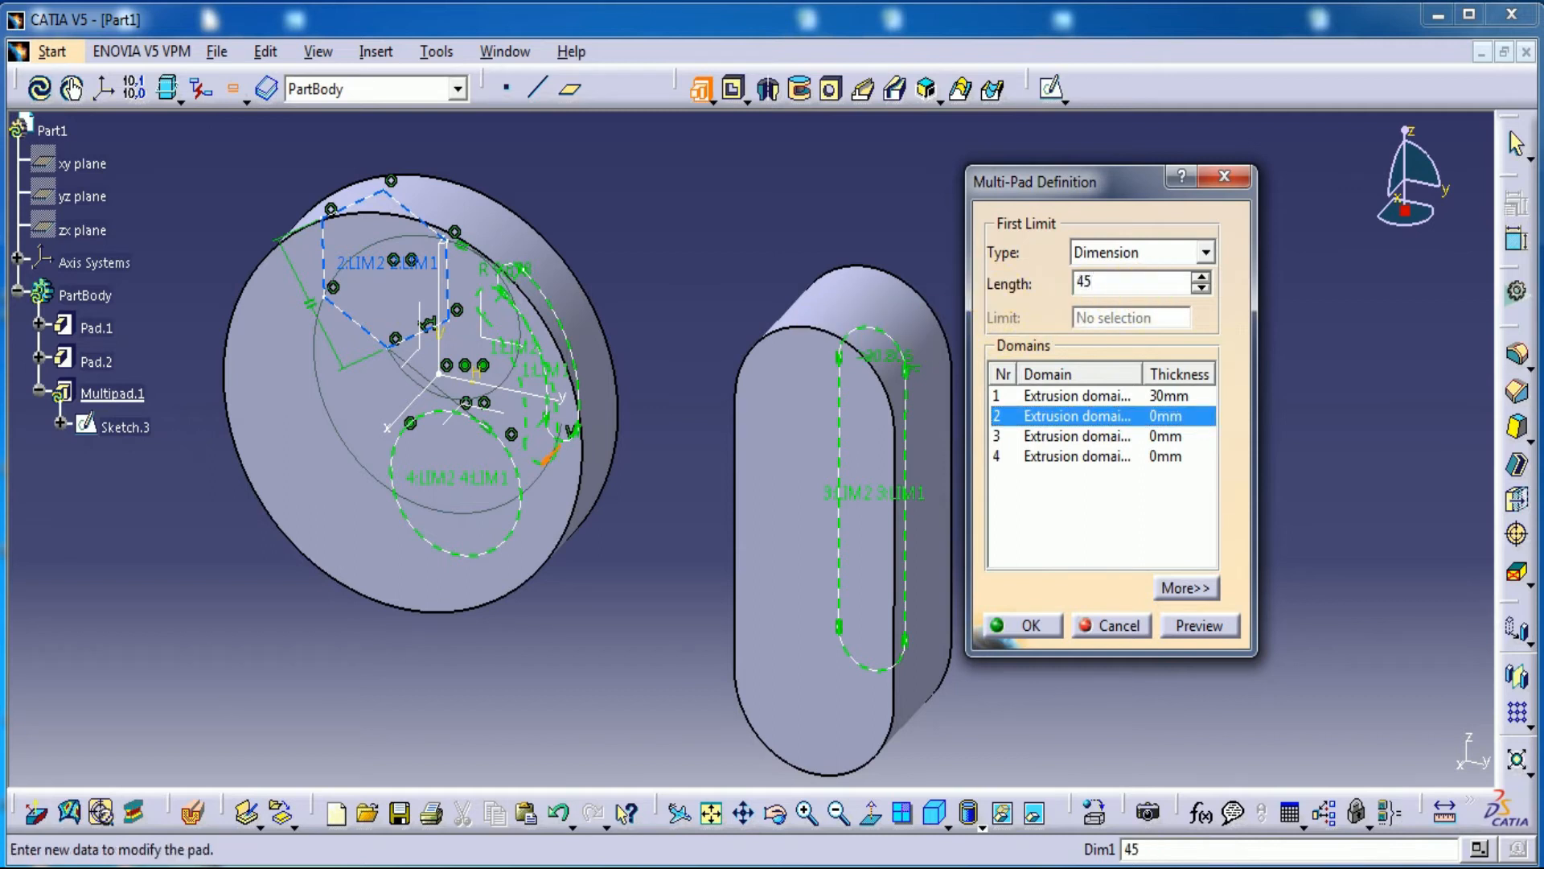
pyautogui.click(1033, 435)
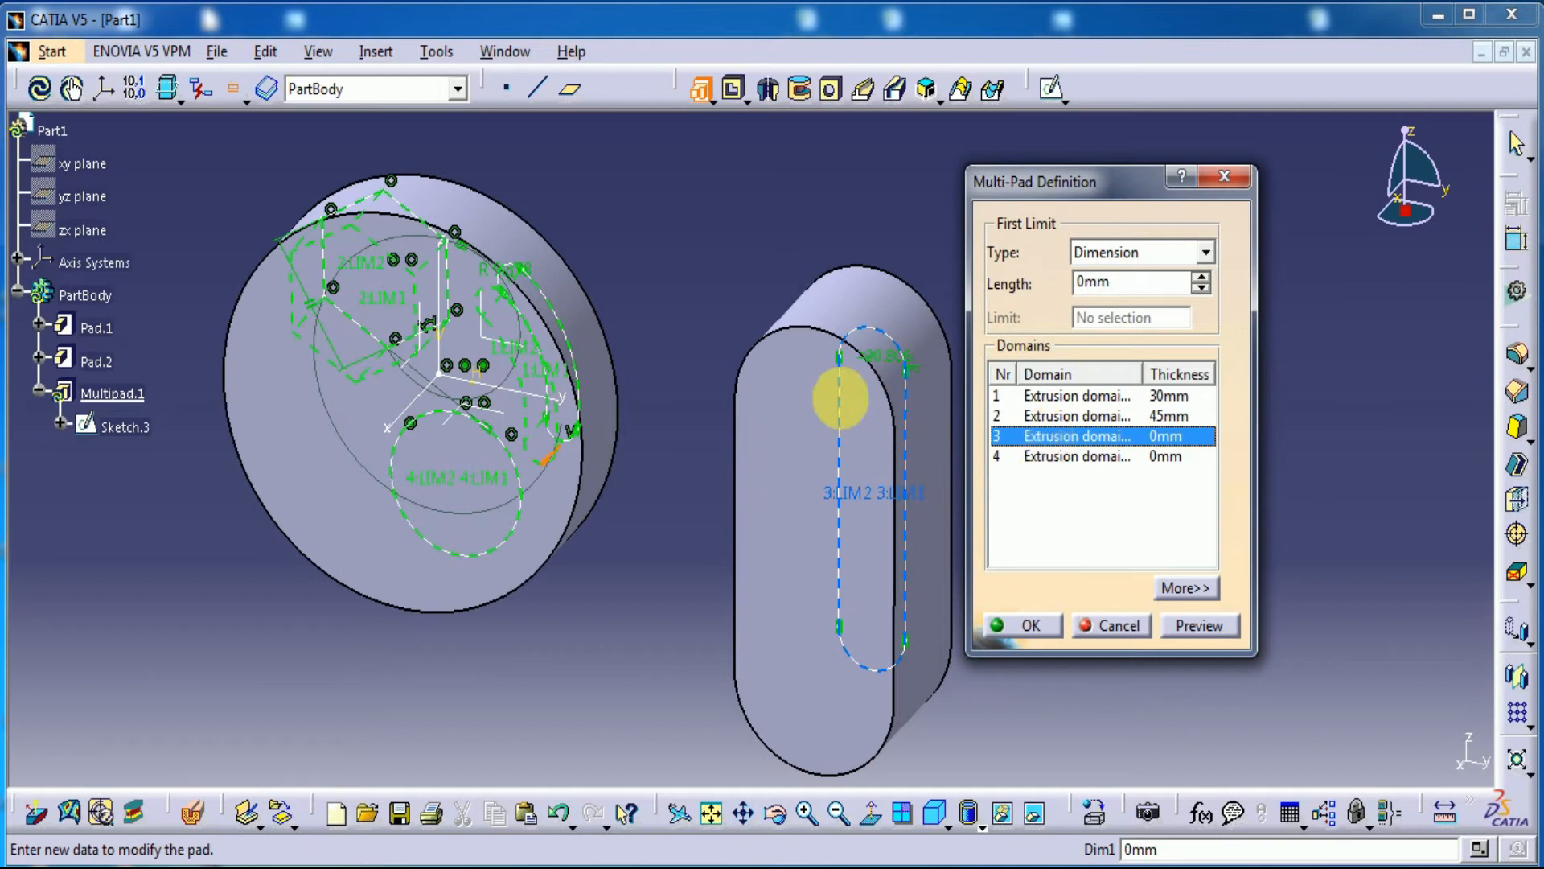
pyautogui.doubleClick(1100, 282)
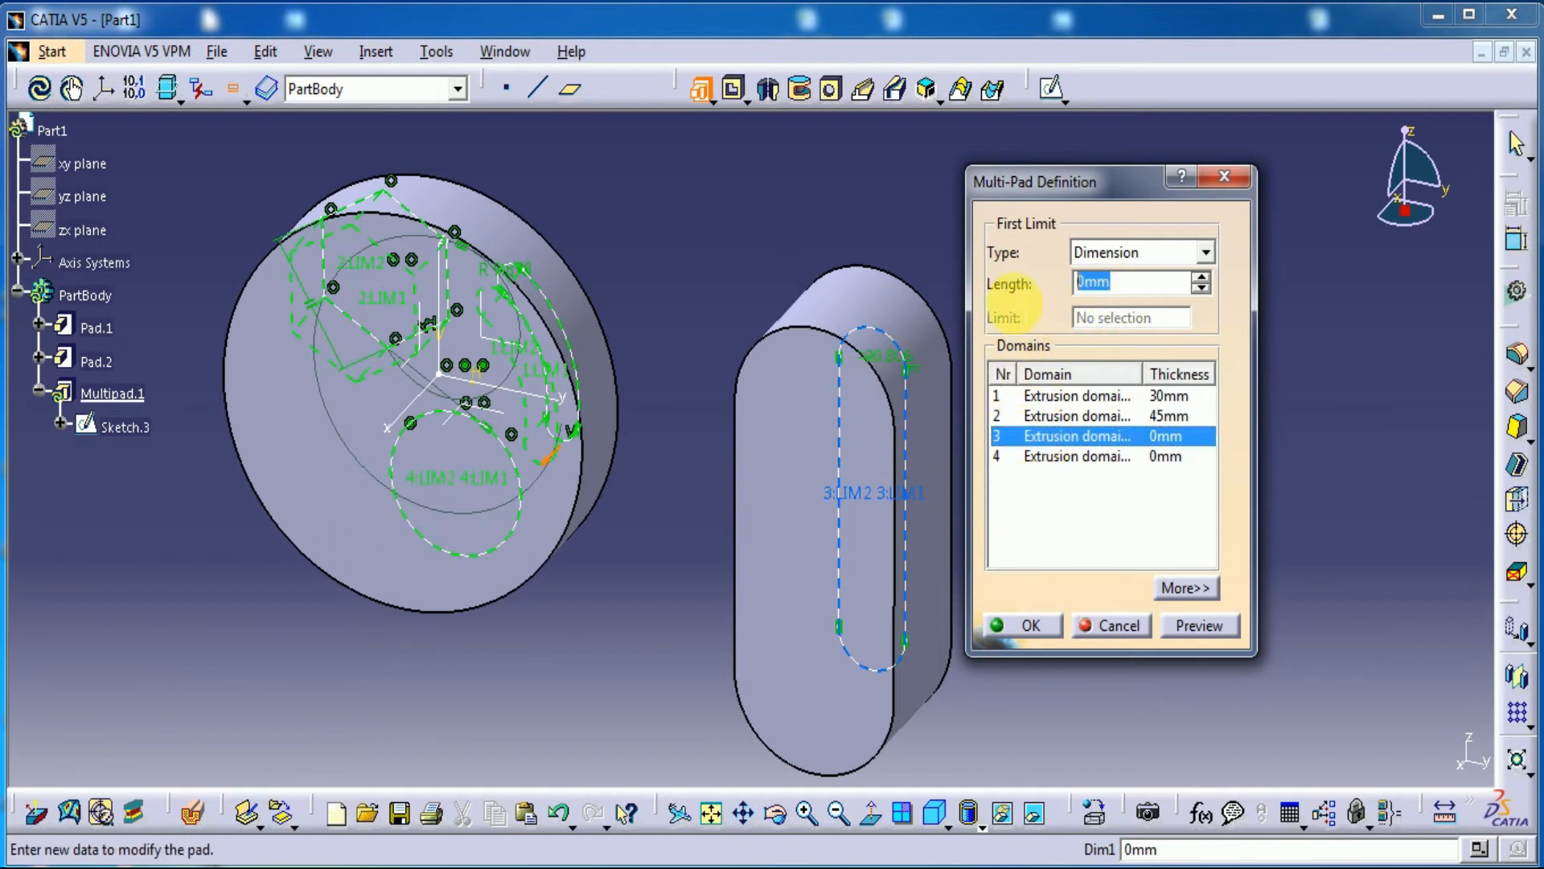
pyautogui.write('50')
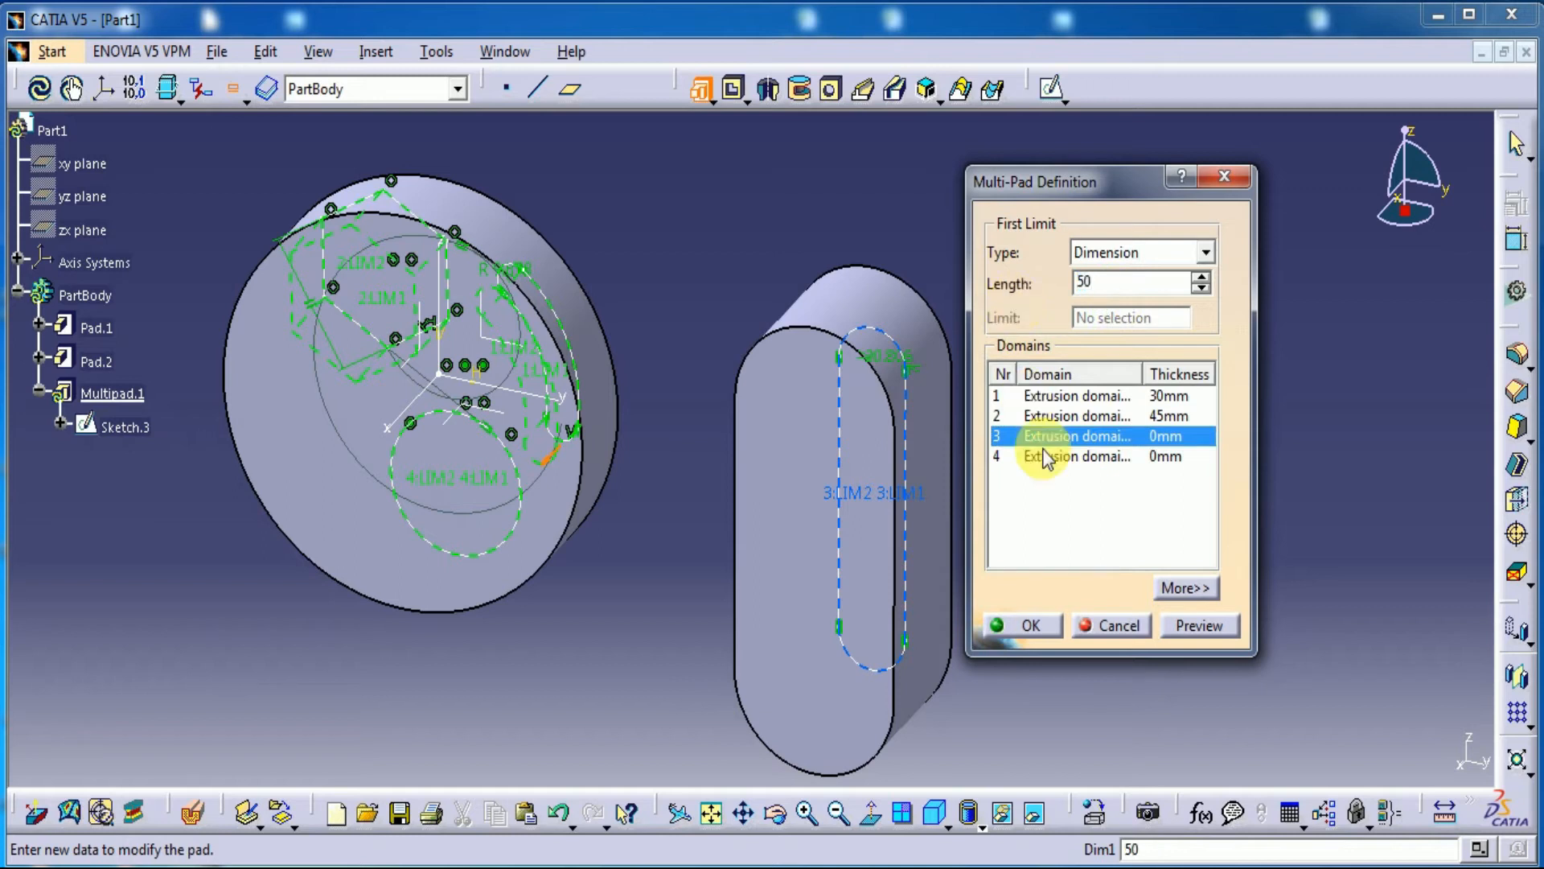
# - Set the multi-pad length of the circle, domain 4, to 25 mm
pyautogui.click(1064, 462)
pyautogui.doubleClick(1100, 281)
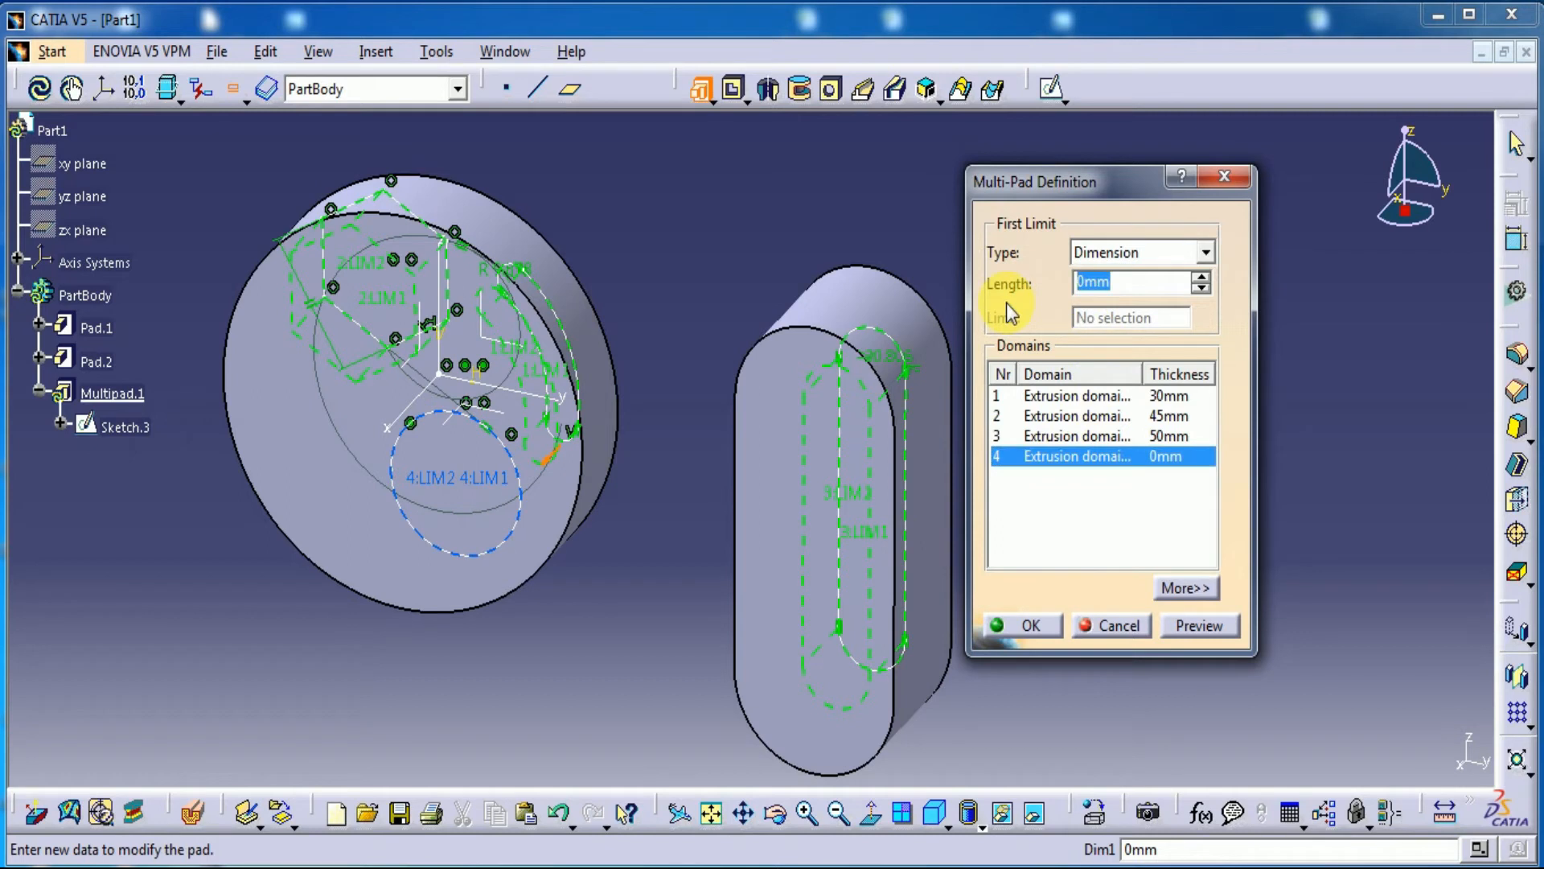
pyautogui.write('25')
pyautogui.click(1046, 476)
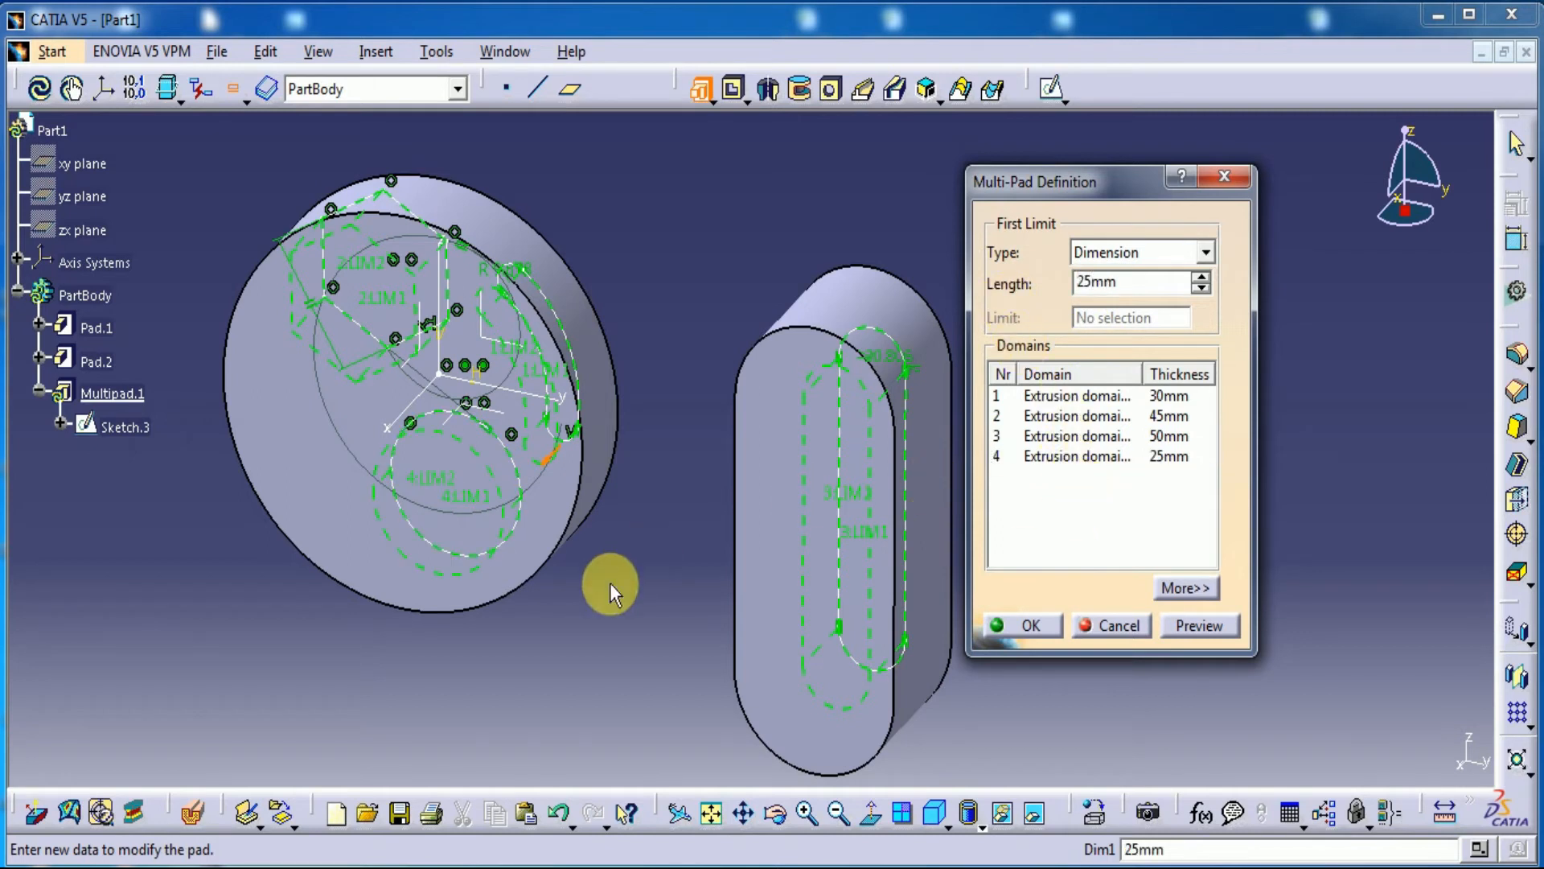
# - Preview the multi-pad and examine the extrusion of each domain from the front and the back of the pads
pyautogui.moveTo(611, 567); pyautogui.dragTo(551, 317, button='middle')
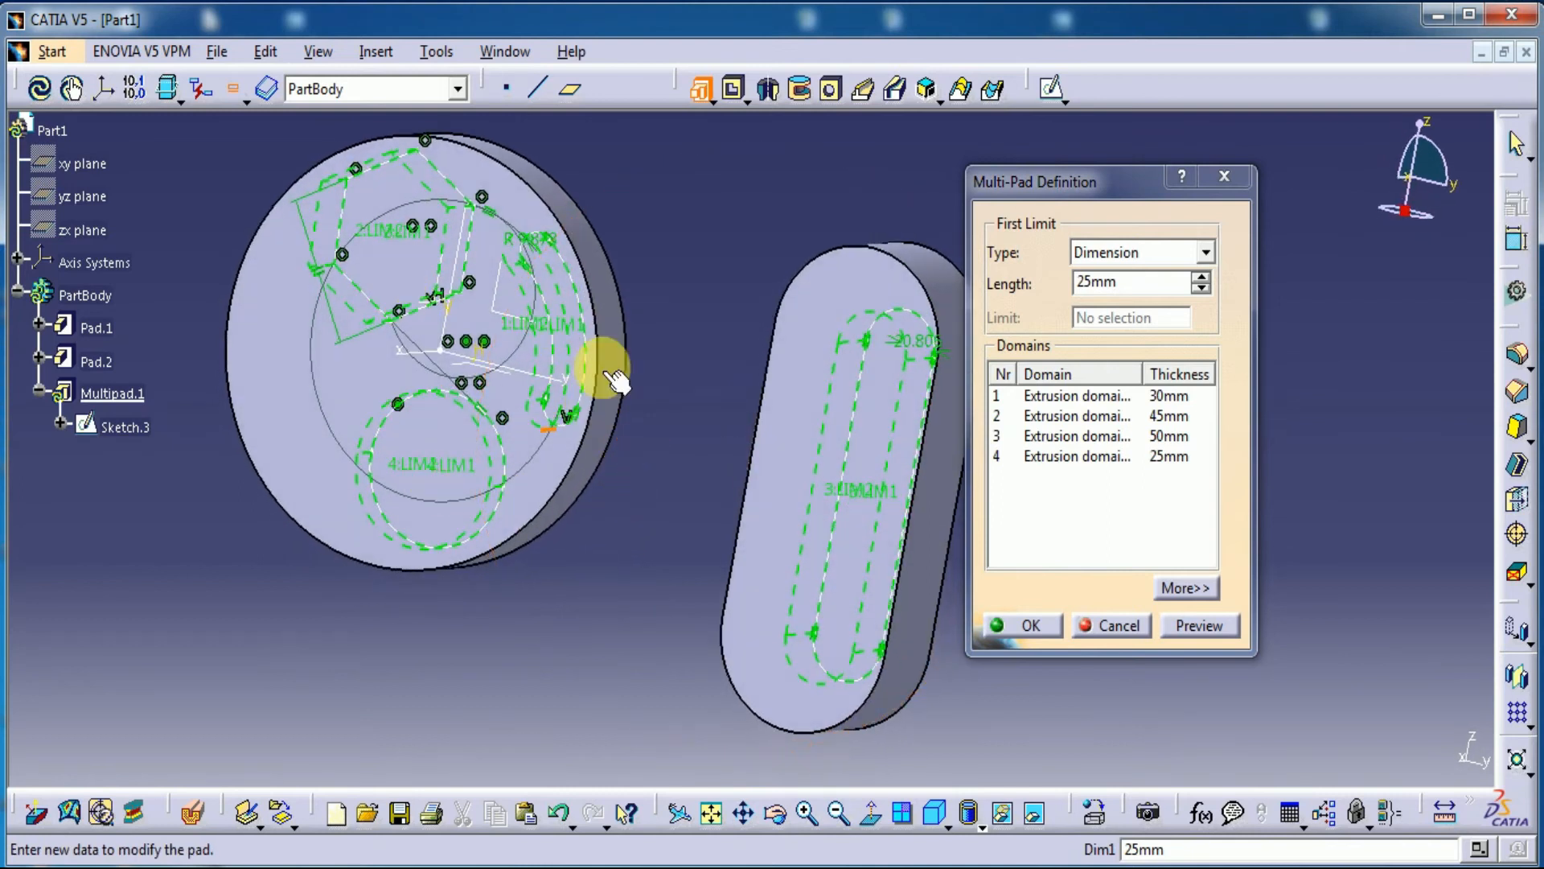
pyautogui.moveTo(645, 452); pyautogui.dragTo(558, 441, button='middle')
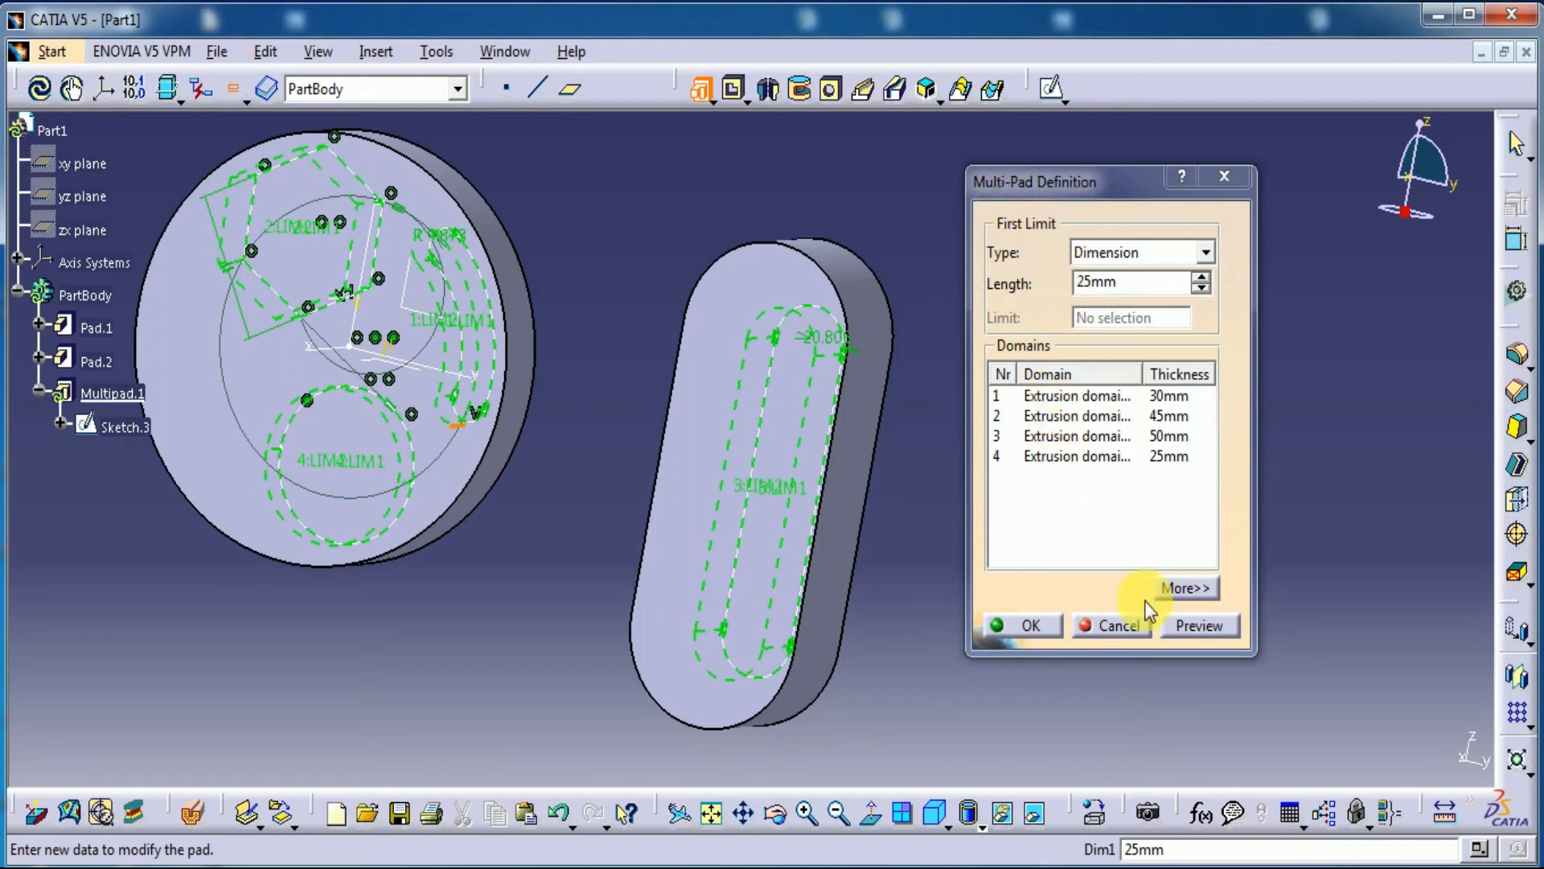
pyautogui.click(1194, 626)
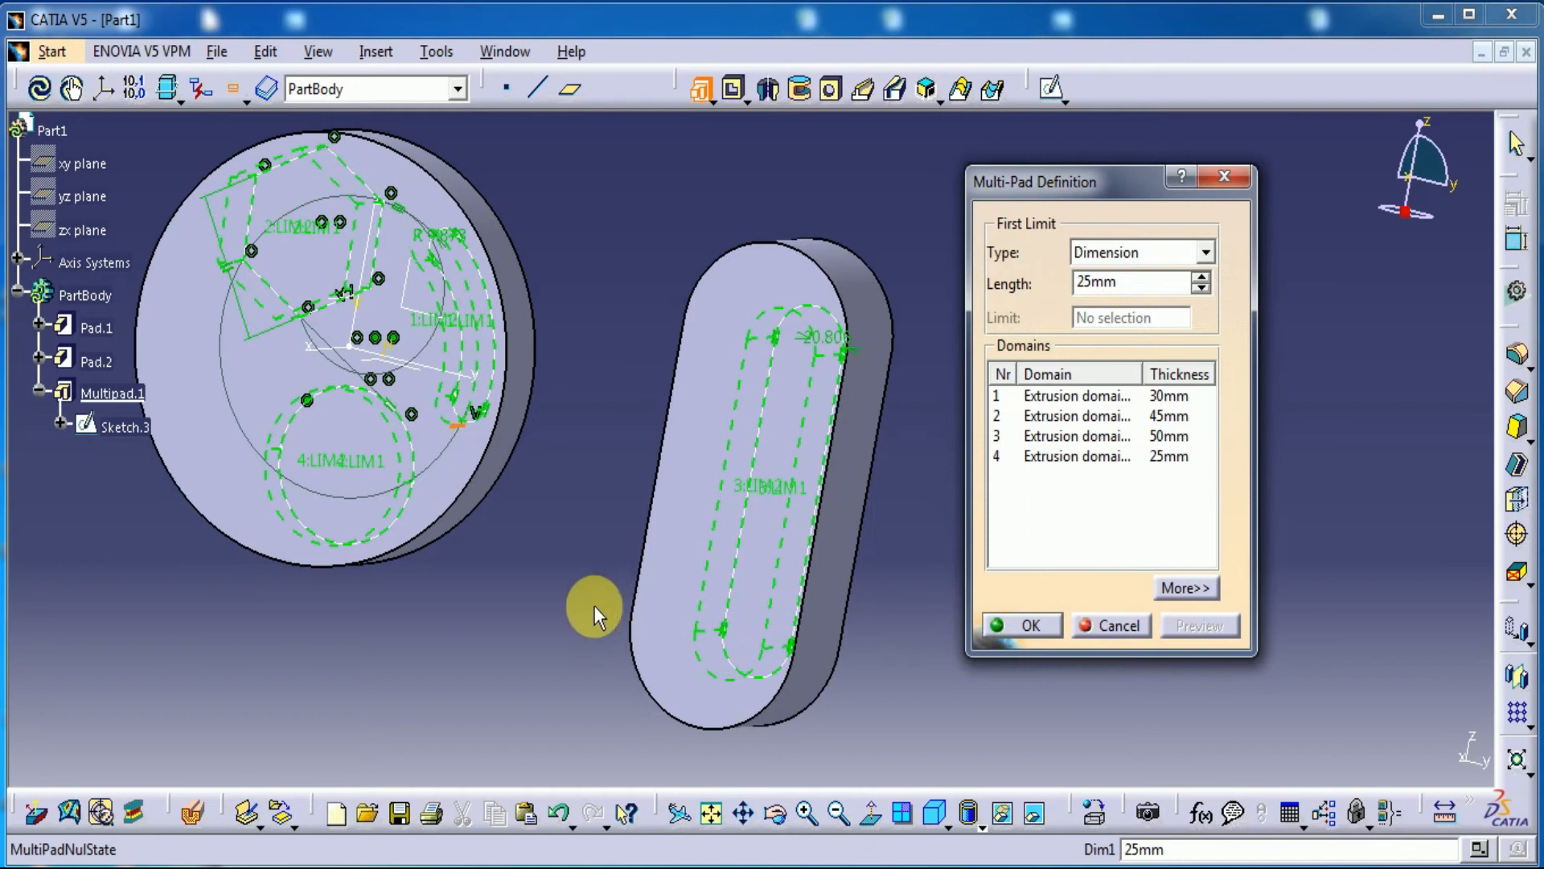
pyautogui.moveTo(625, 346); pyautogui.dragTo(675, 389, button='middle')
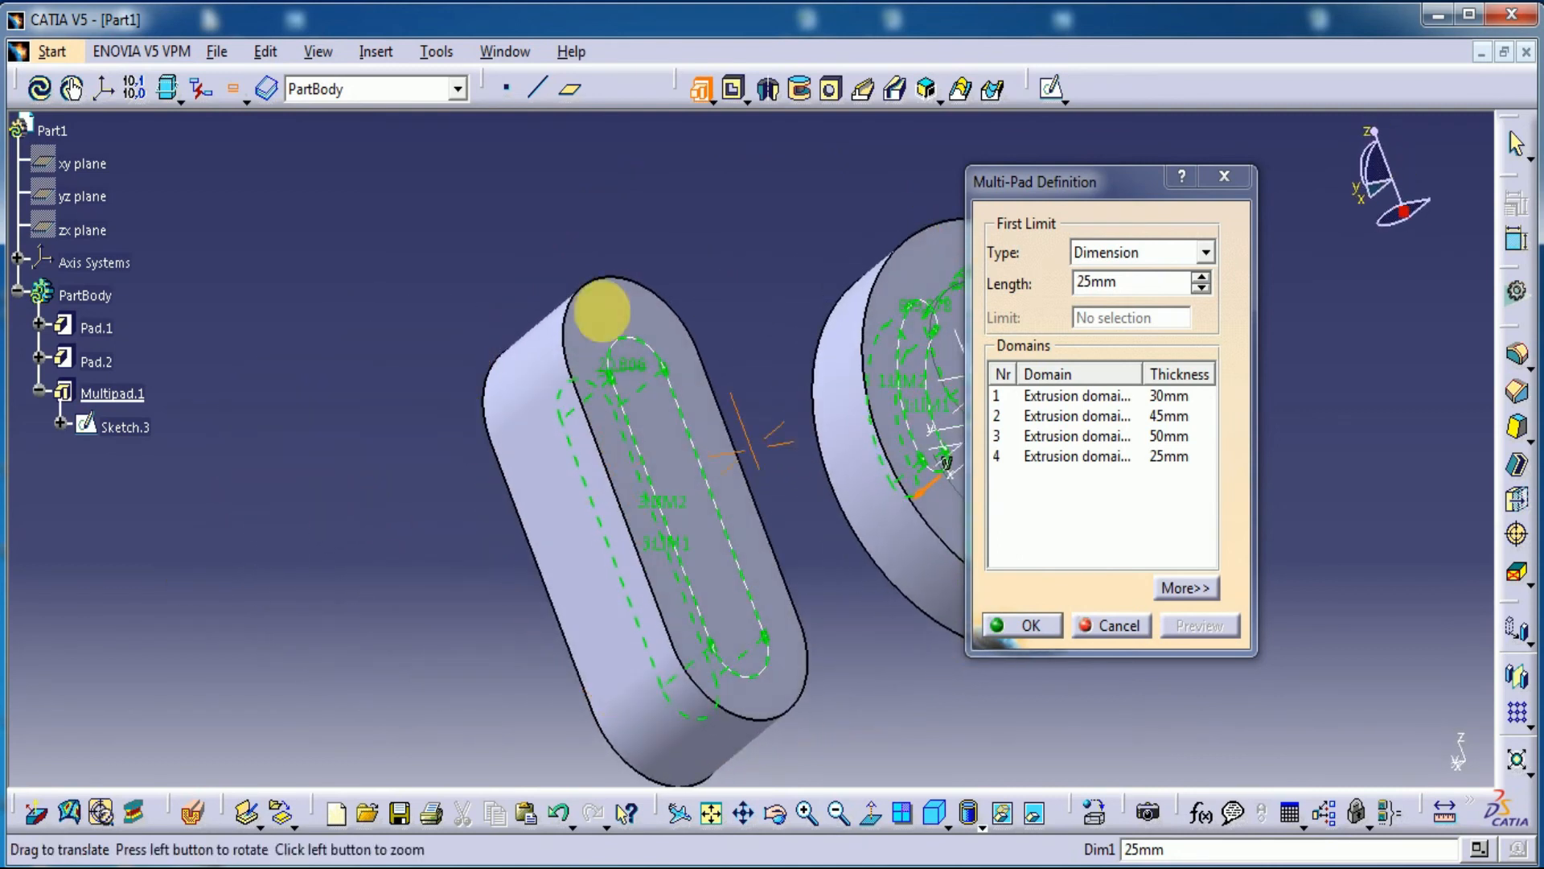
# - Reverse the multi-pad's extrusion direction so the domains project from the front of the pads, and create the feature
pyautogui.moveTo(601, 310); pyautogui.dragTo(517, 282, button='middle')
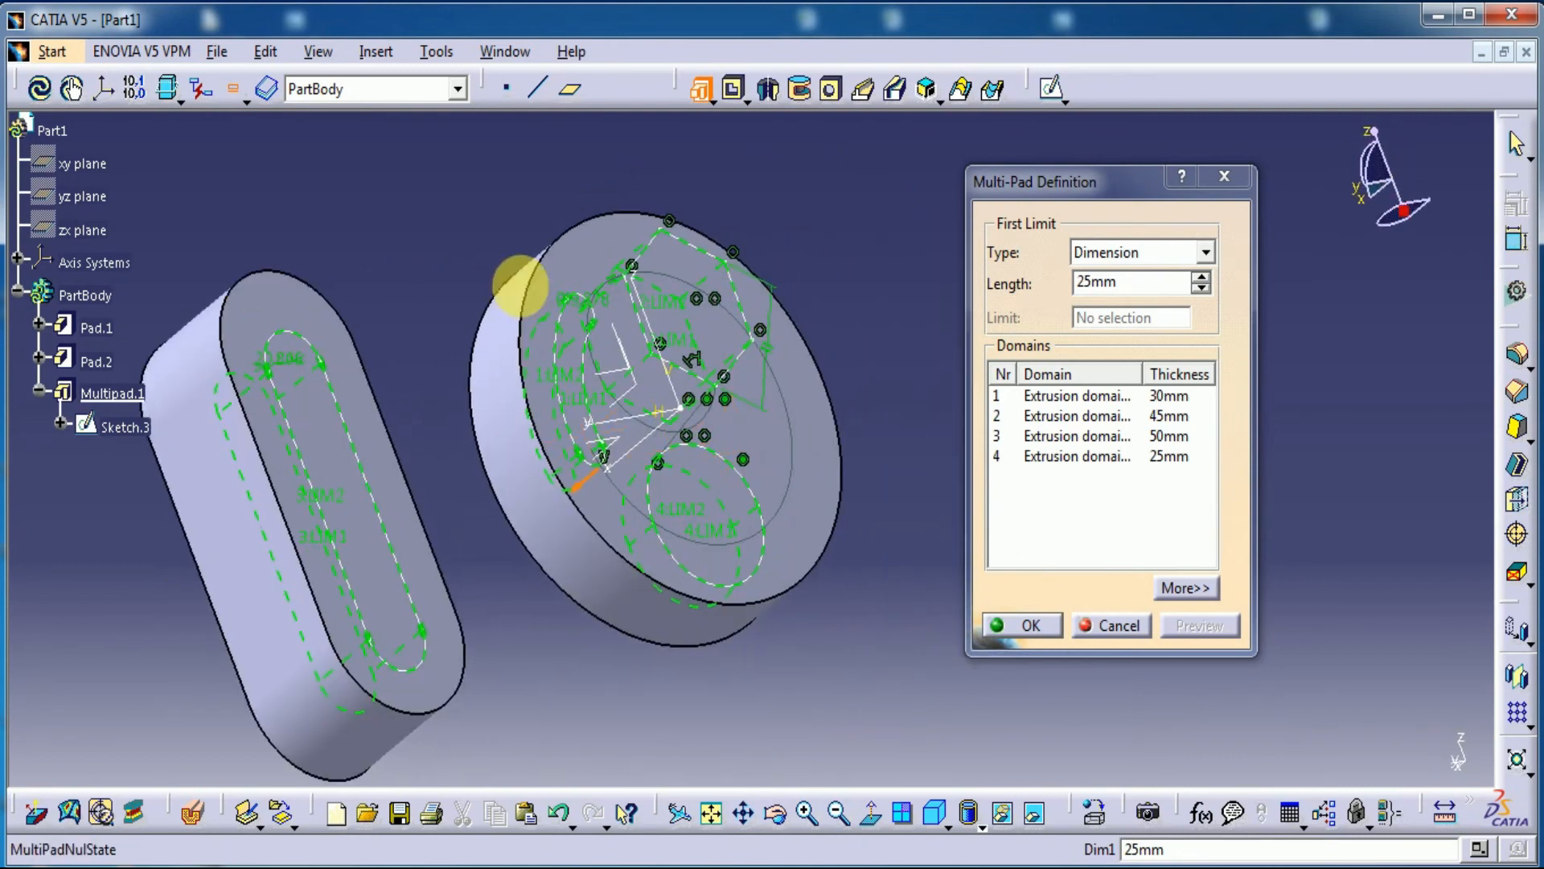
pyautogui.click(1180, 591)
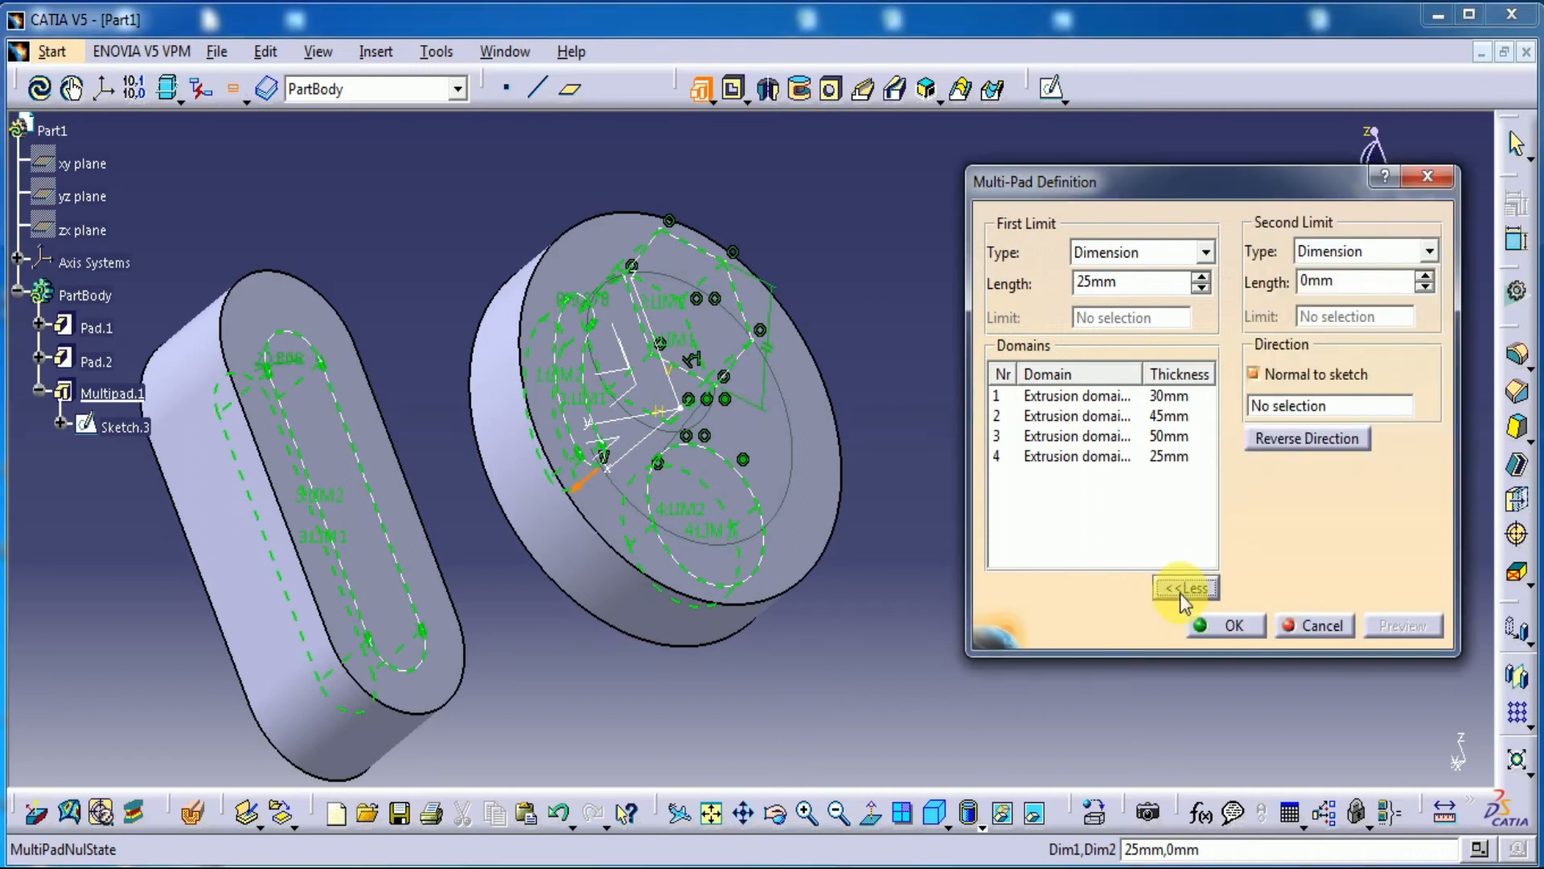
pyautogui.click(1292, 437)
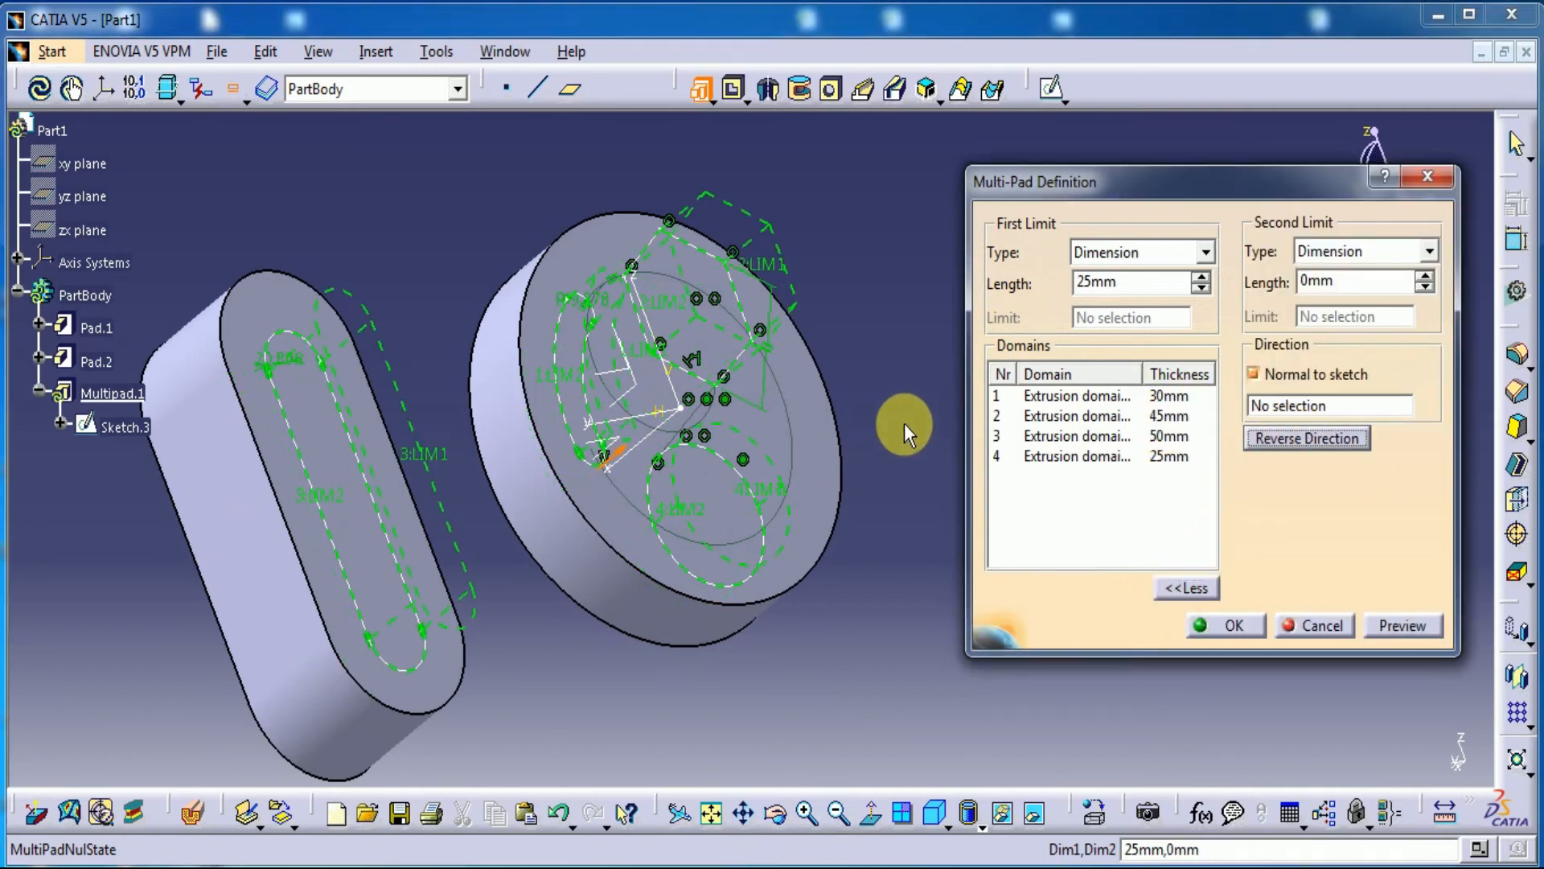
pyautogui.moveTo(904, 423); pyautogui.dragTo(849, 417, button='middle')
pyautogui.click(1394, 625)
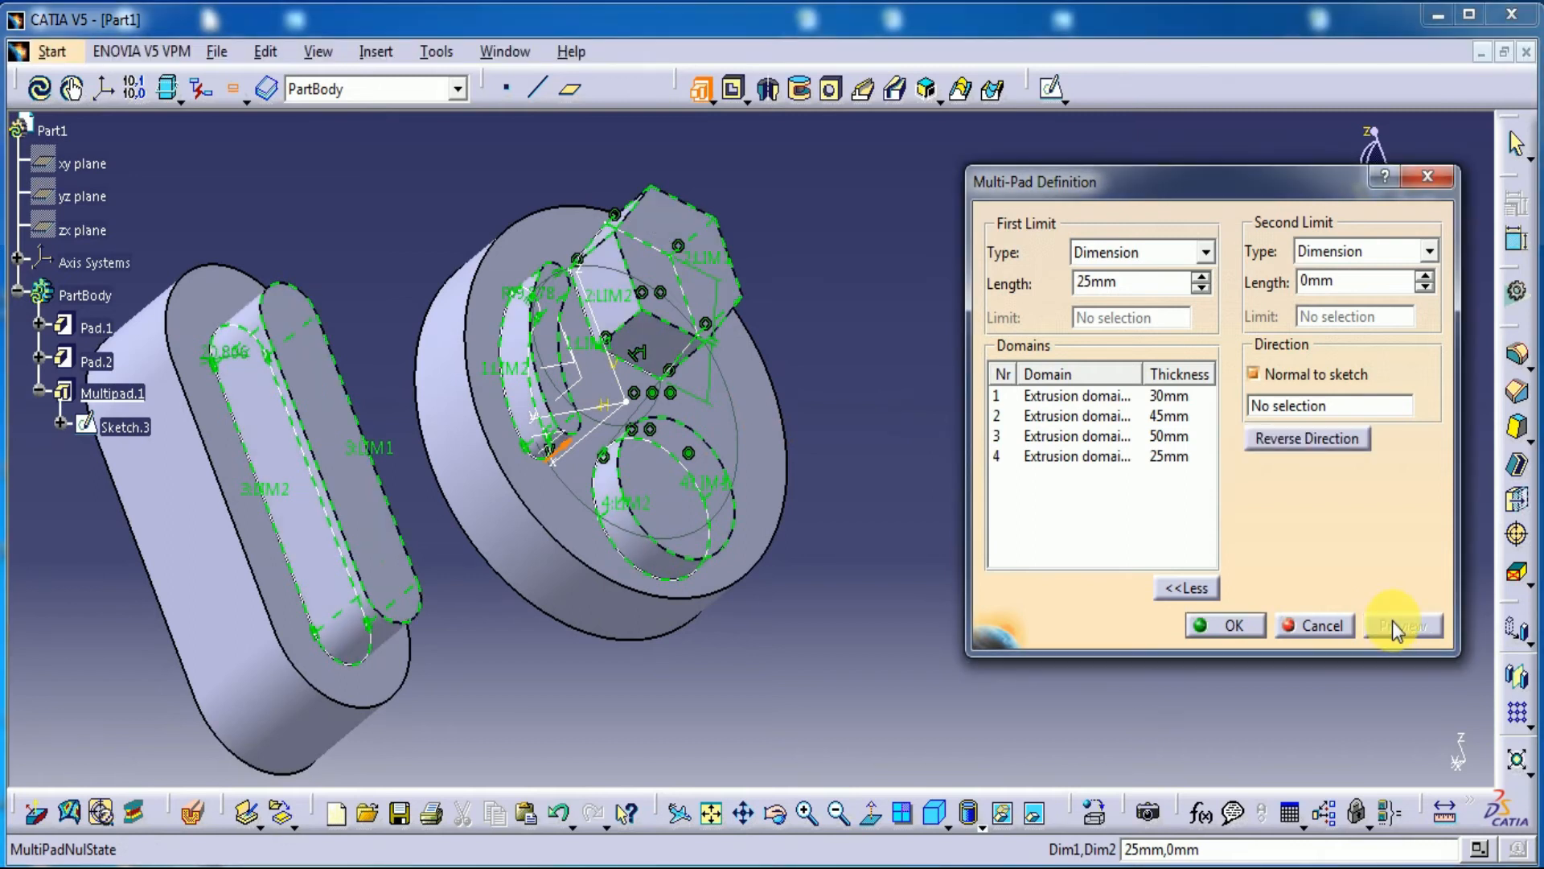
pyautogui.click(1237, 629)
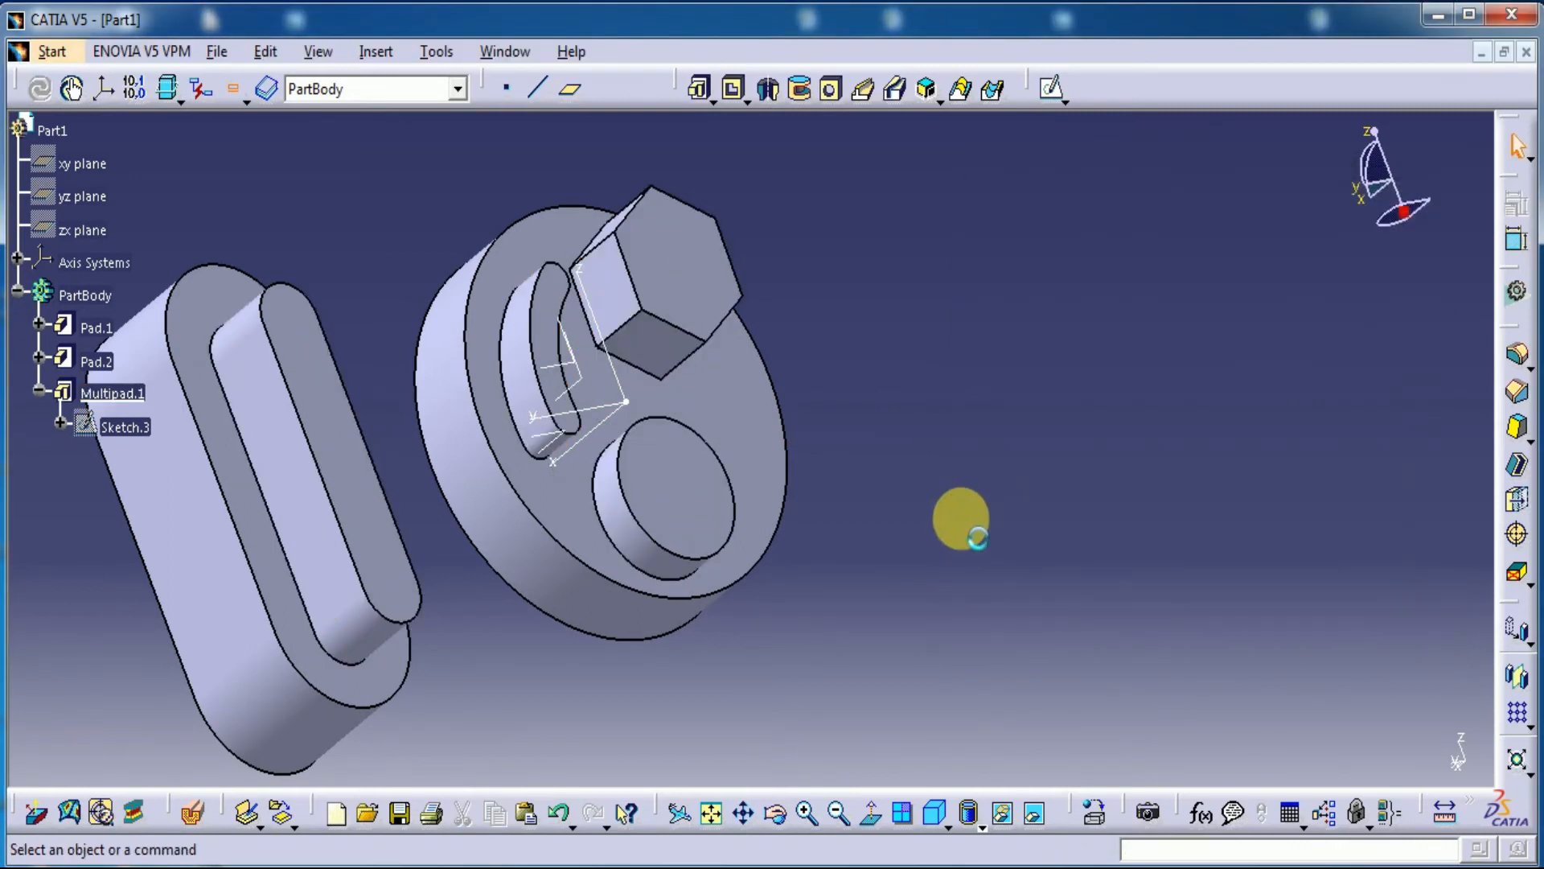
# - Examine the finished multi-pad on both pads, highlighting its Sketch.3 and the Multipad.1 feature
pyautogui.moveTo(1032, 500); pyautogui.dragTo(786, 493, button='middle')
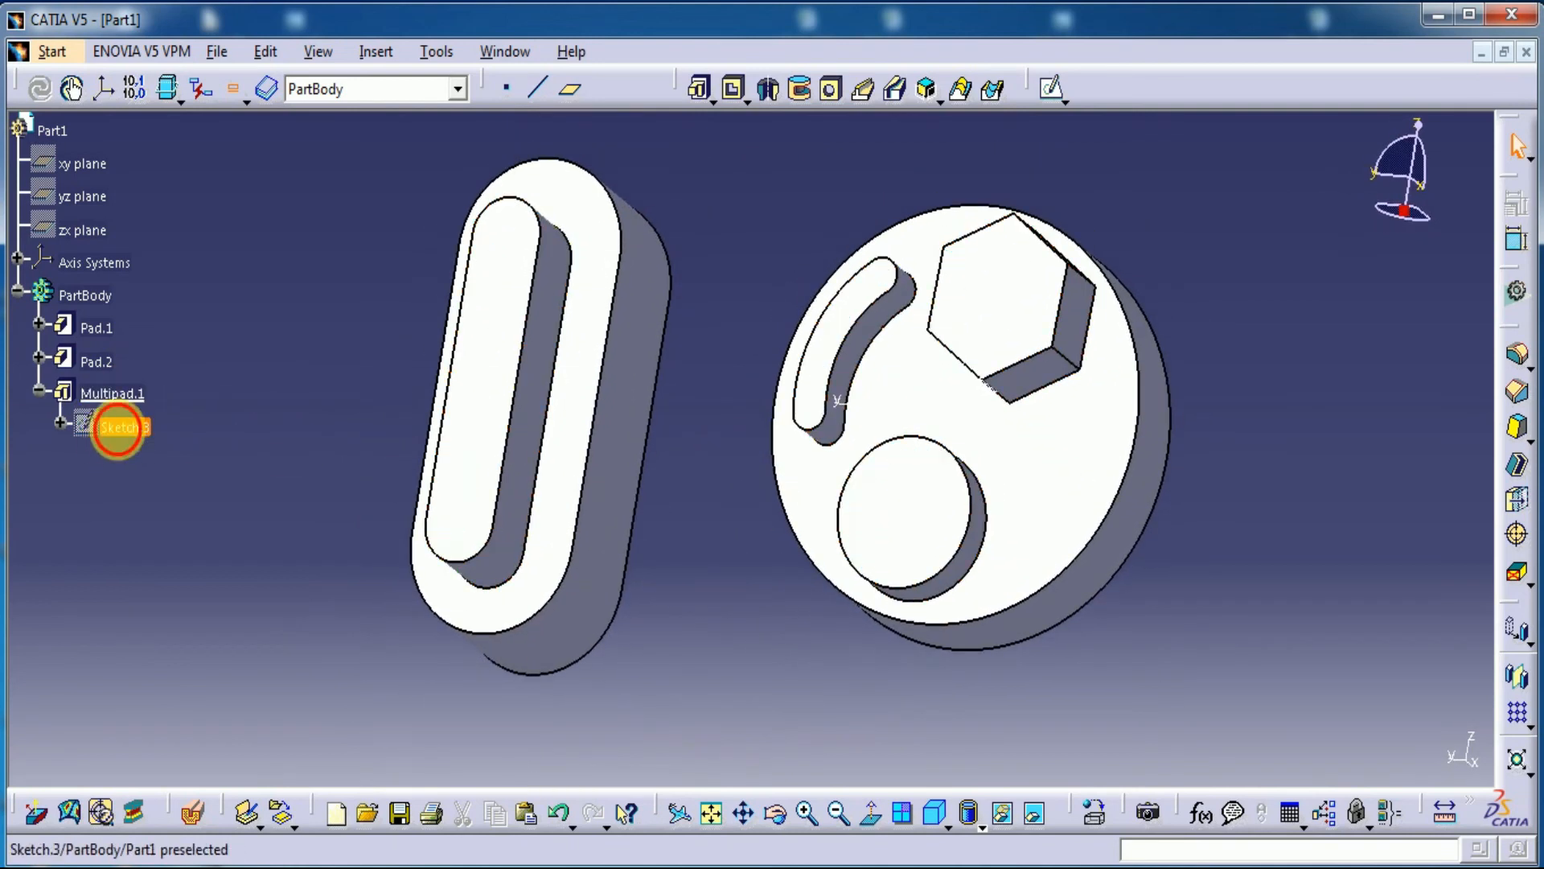
pyautogui.click(121, 427)
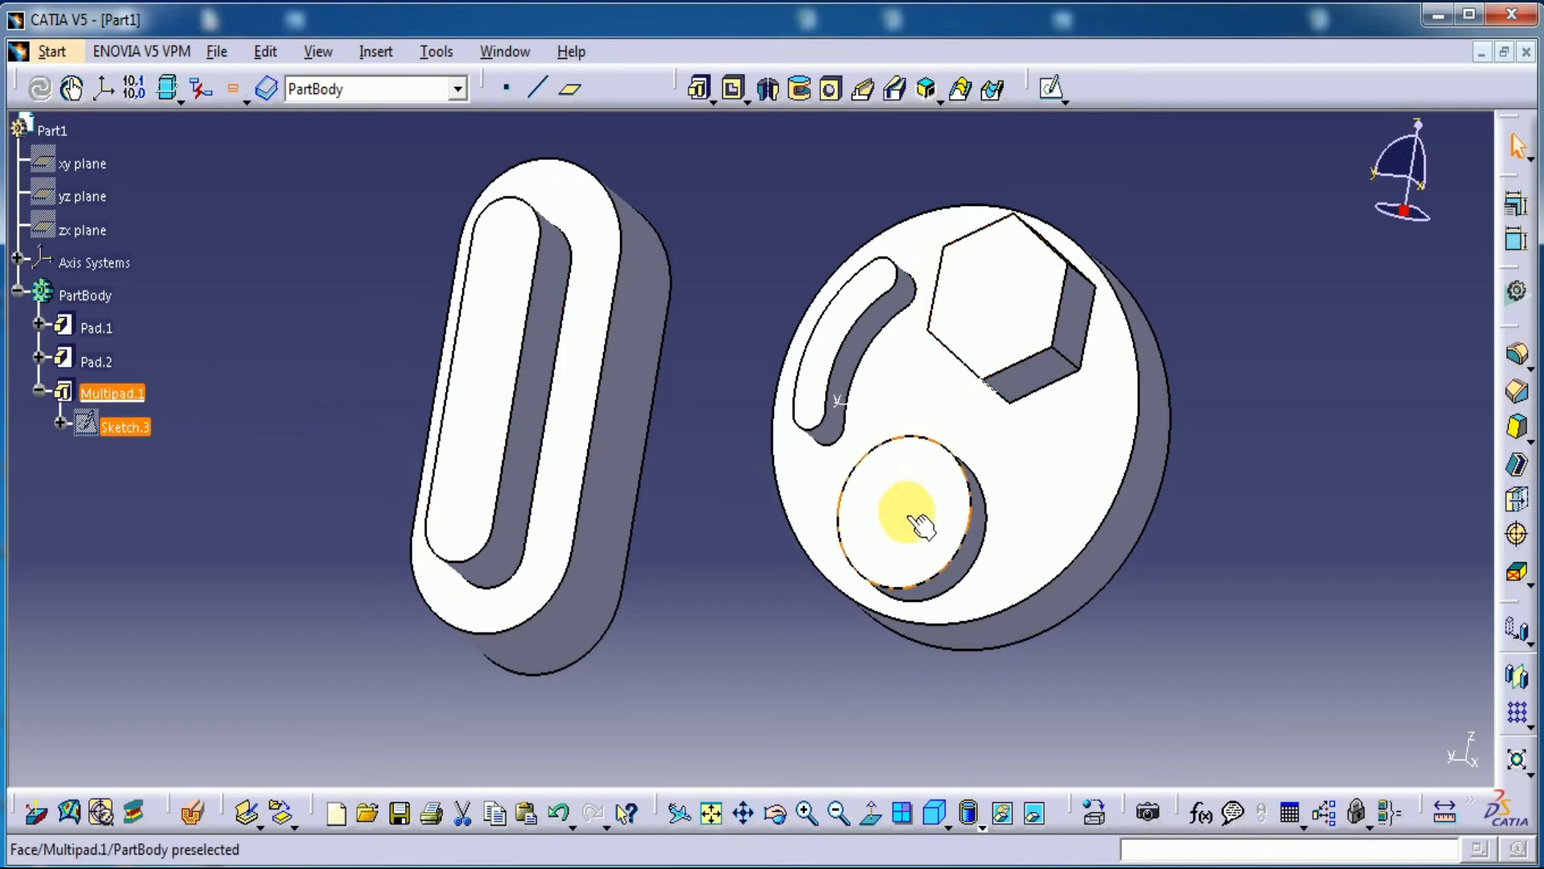
pyautogui.click(383, 316)
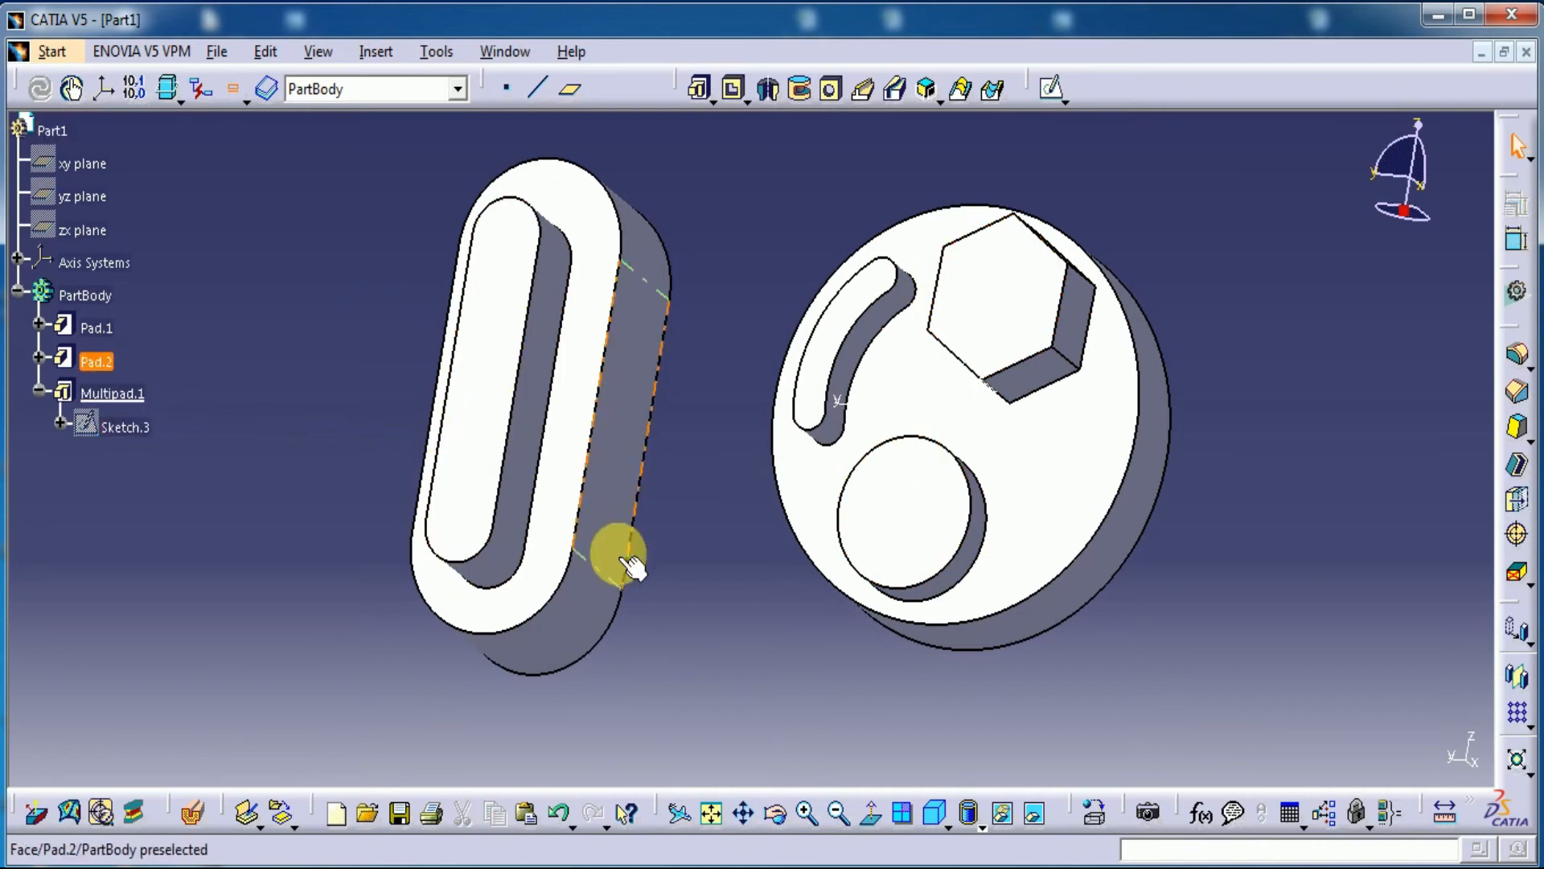
pyautogui.moveTo(664, 600); pyautogui.dragTo(633, 582, button='middle')
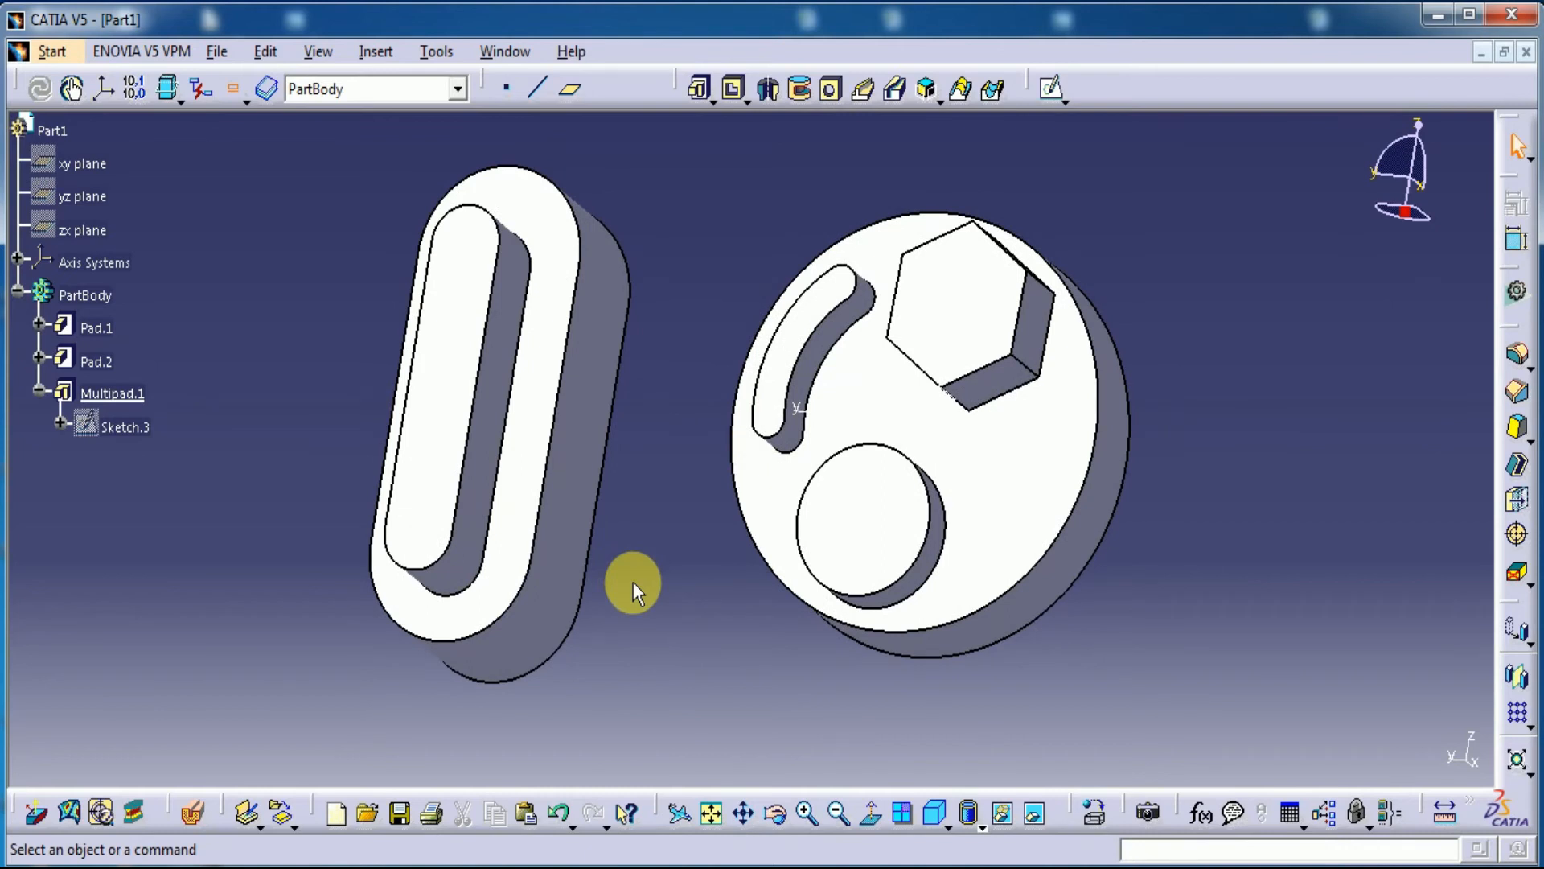
pyautogui.moveTo(634, 583); pyautogui.dragTo(649, 577, button='middle')
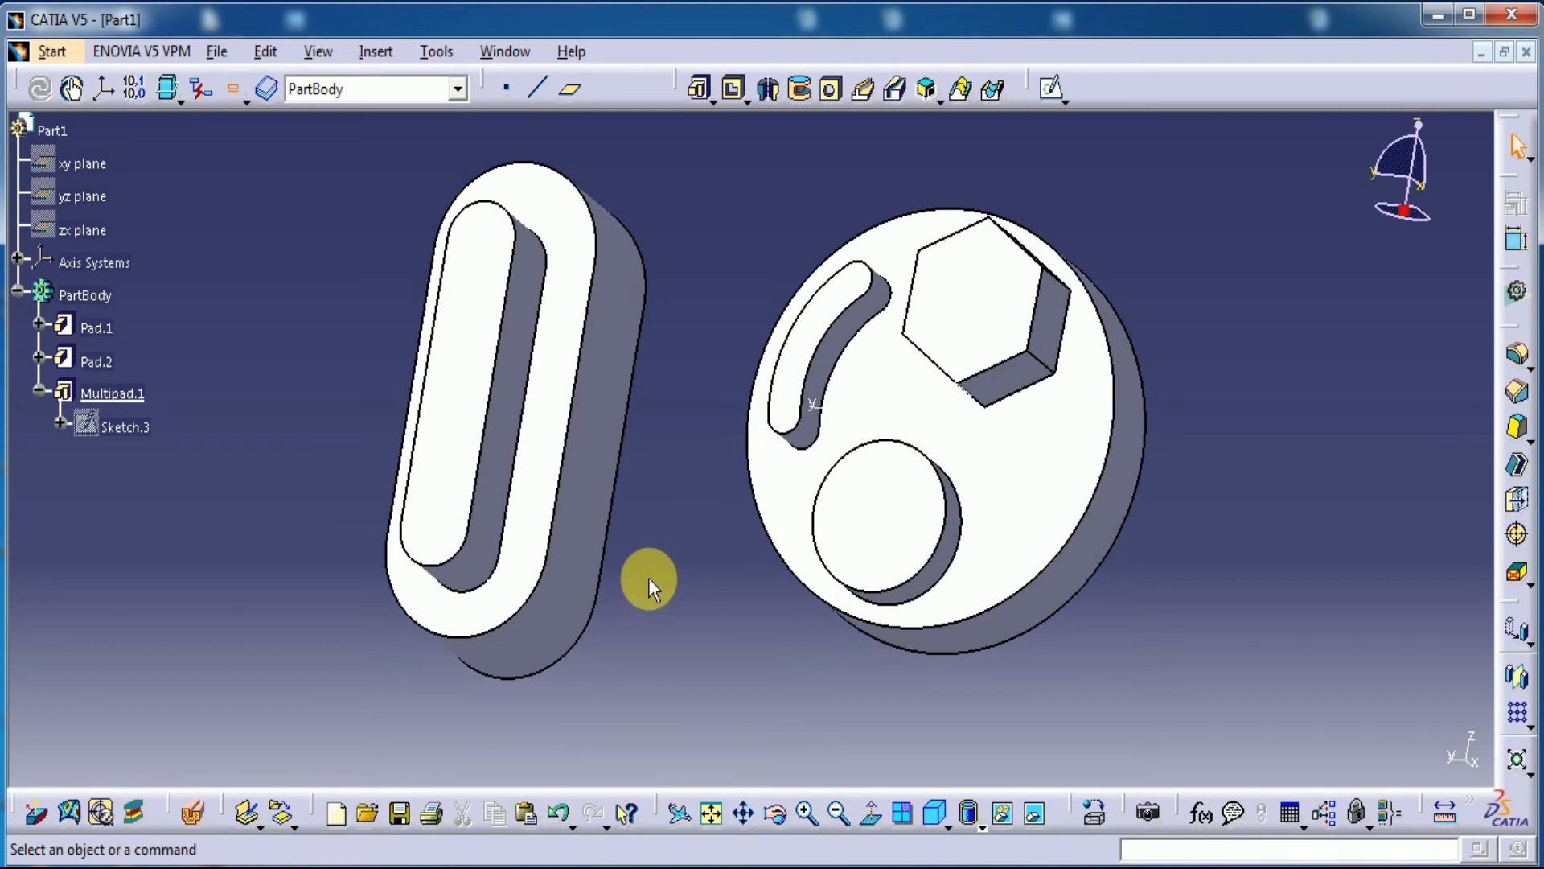
pyautogui.click(141, 407)
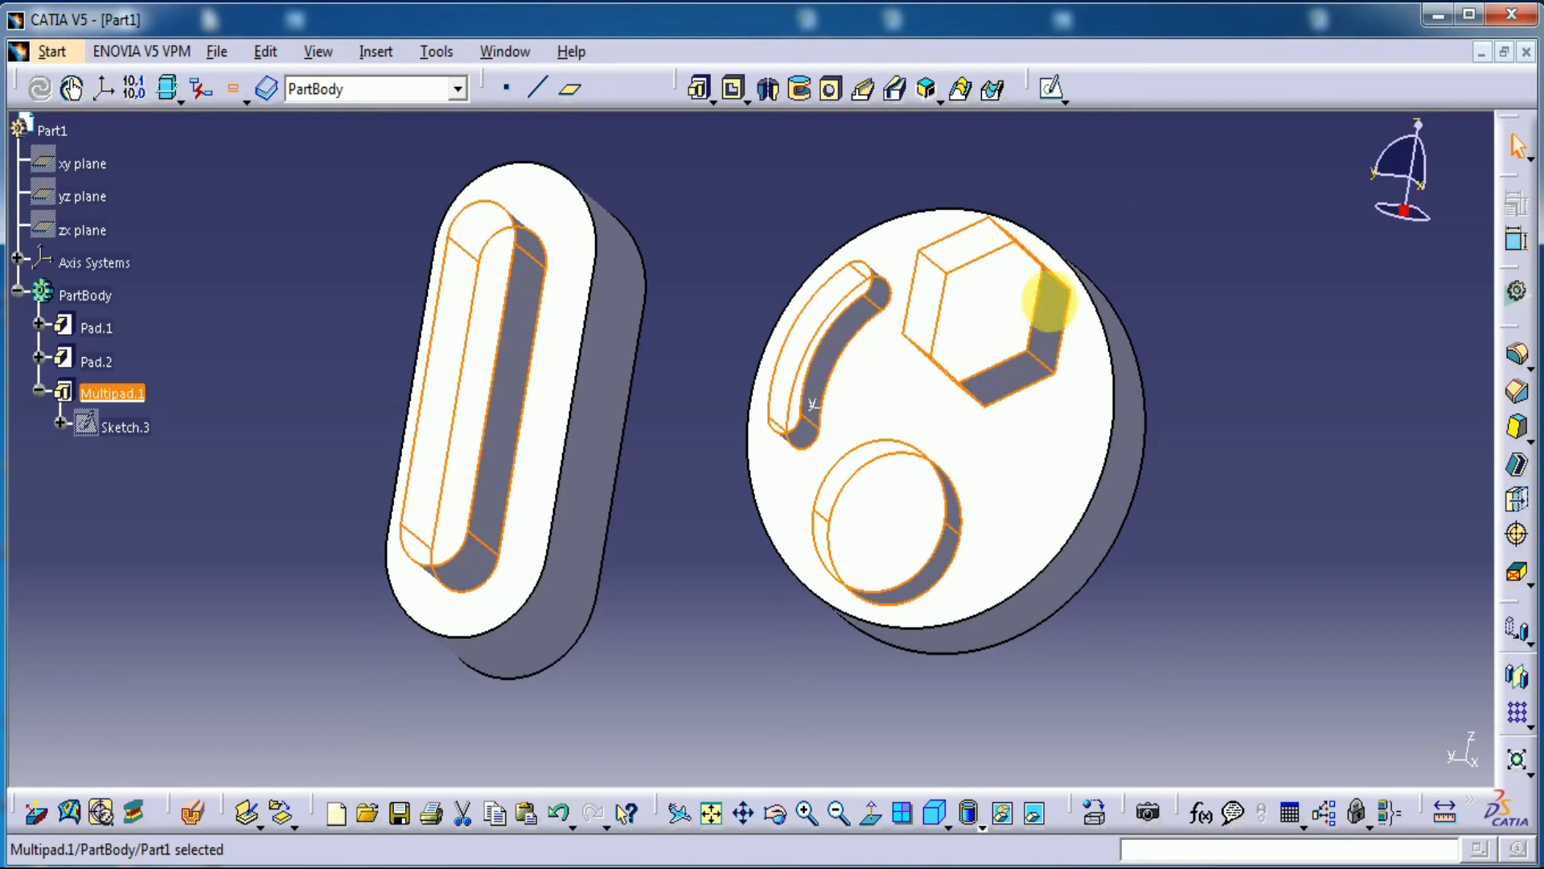
pyautogui.click(734, 231)
pyautogui.moveTo(790, 198); pyautogui.dragTo(698, 129, button='middle')
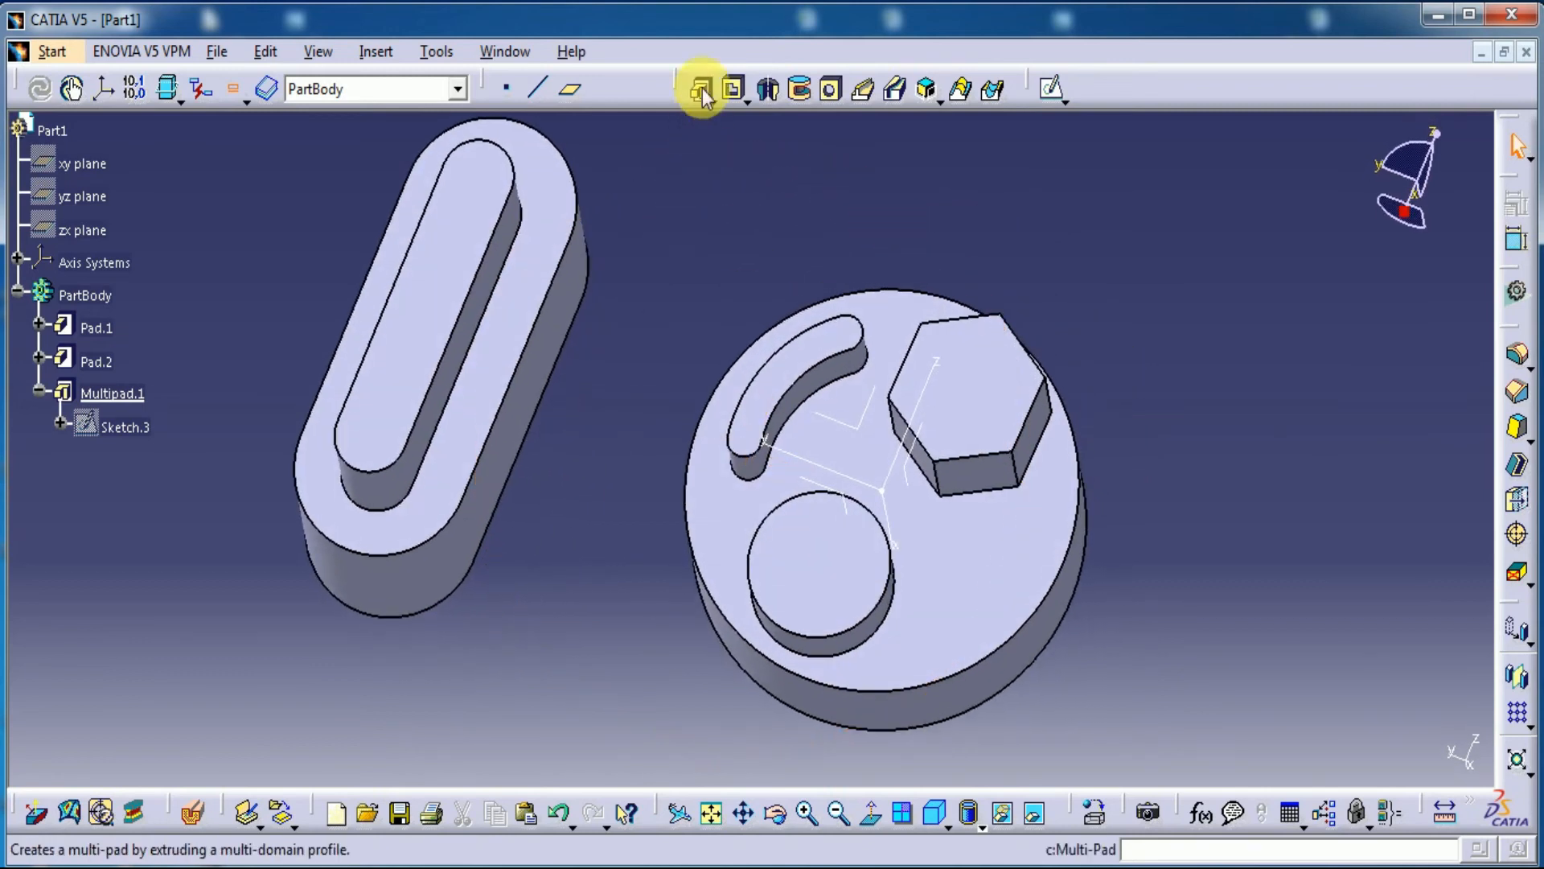
# - Edit Multipad.1 and set the second limit length of the curved slot, domain 1, to 150 mm
pyautogui.click(102, 393)
pyautogui.doubleClick(102, 393)
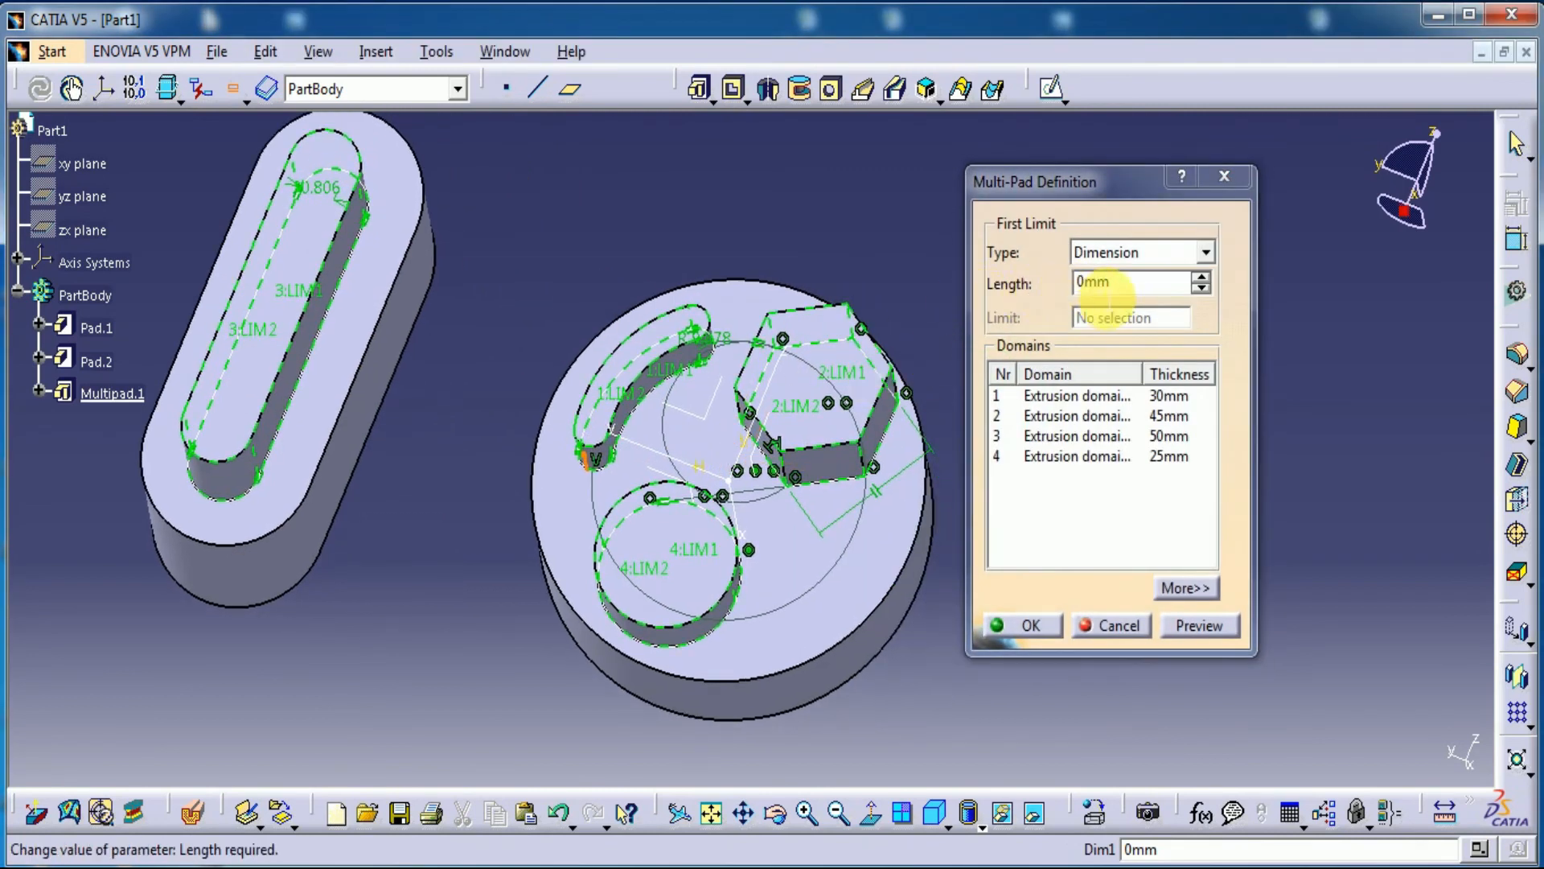
pyautogui.click(1102, 398)
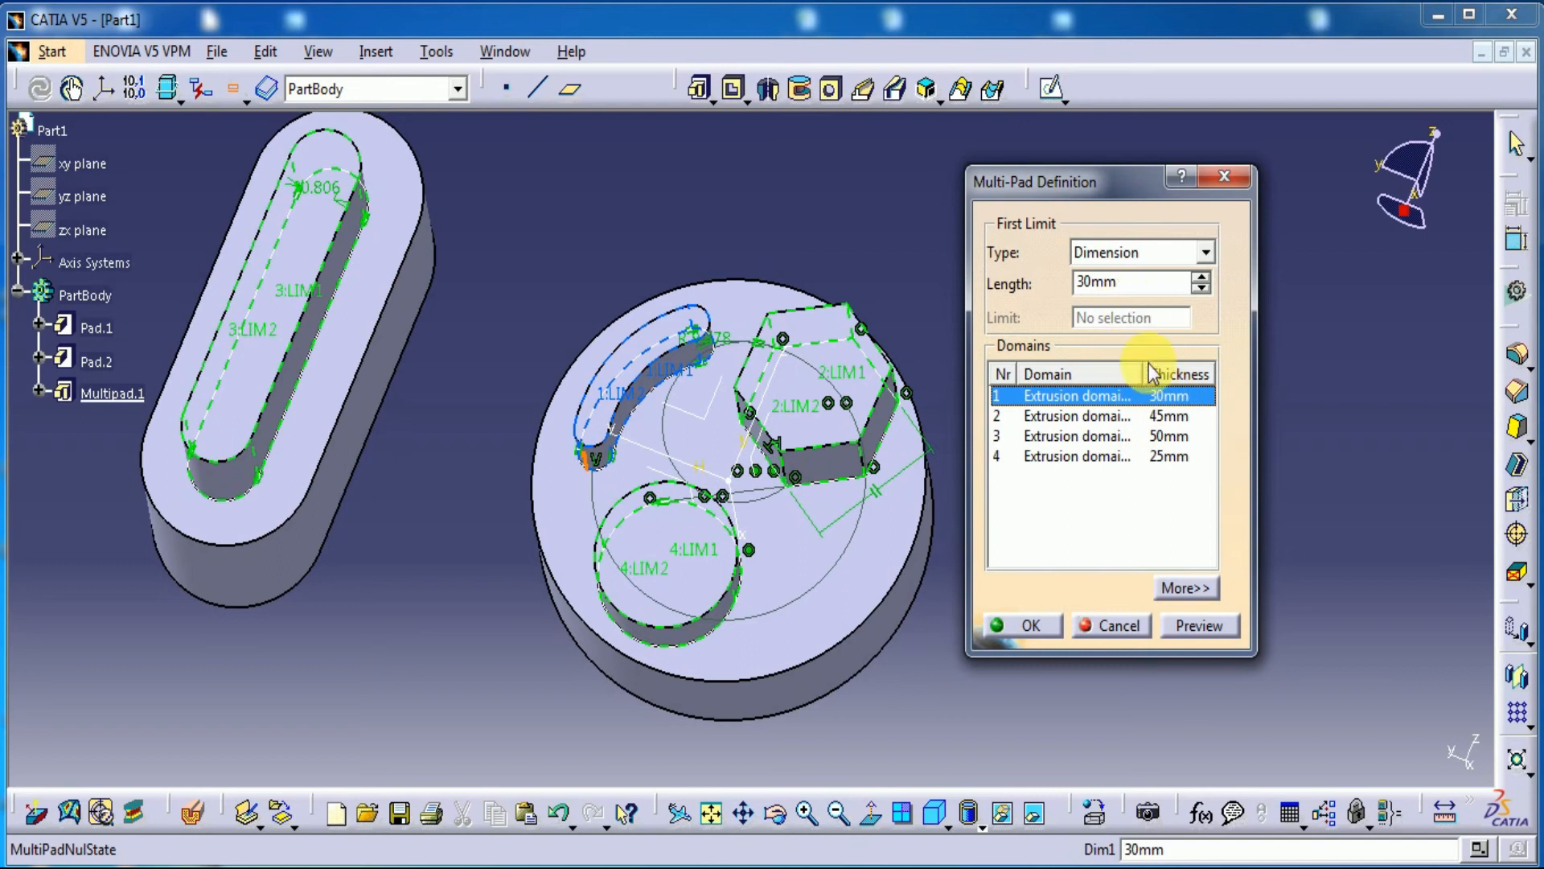
pyautogui.click(1186, 587)
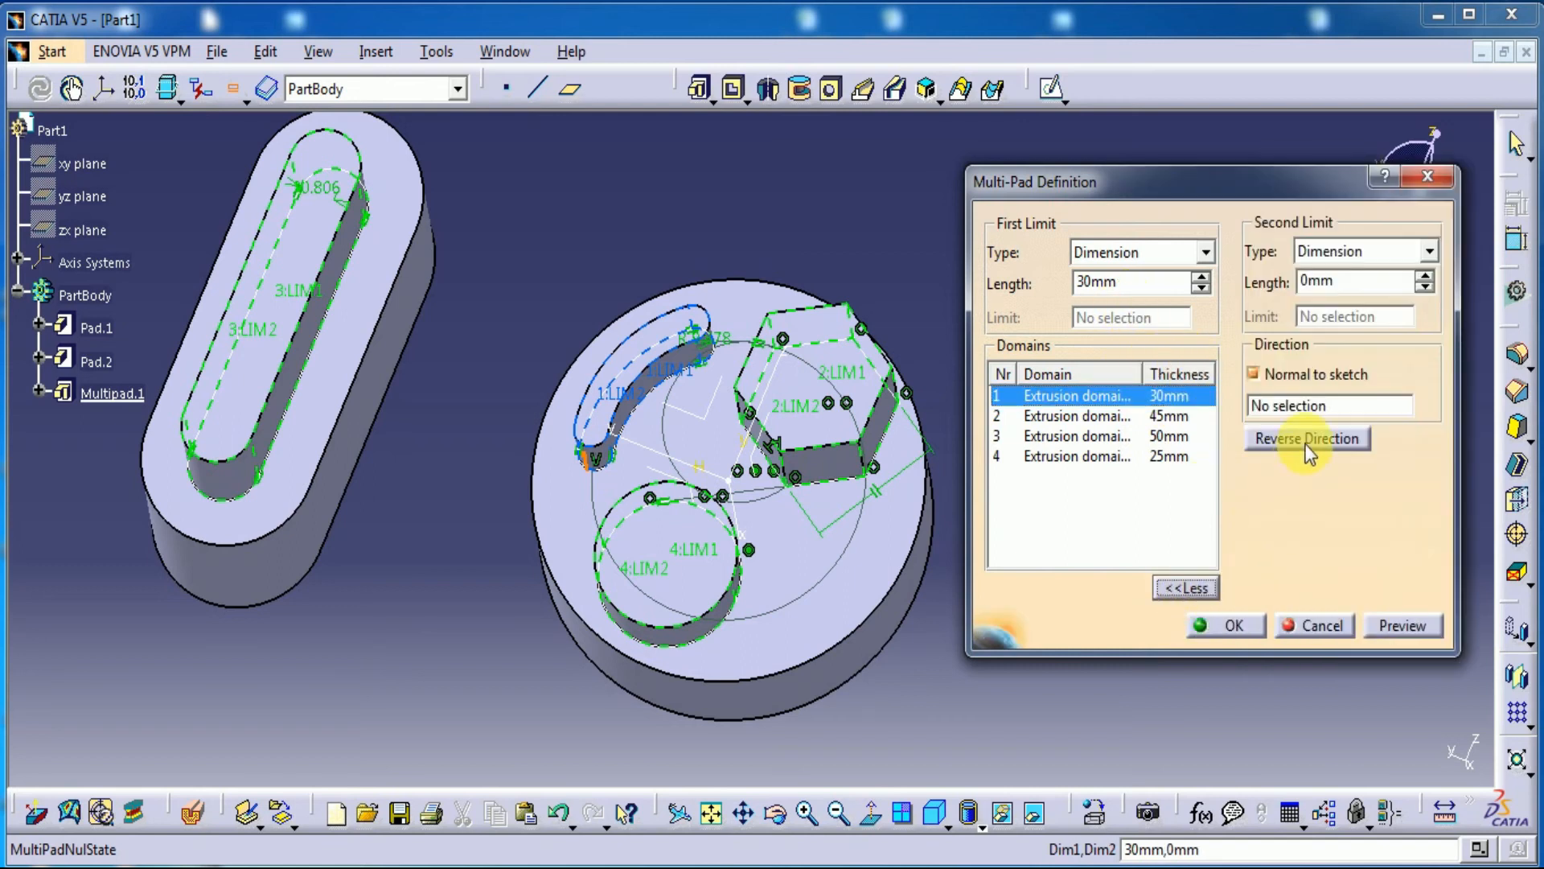
pyautogui.click(1367, 251)
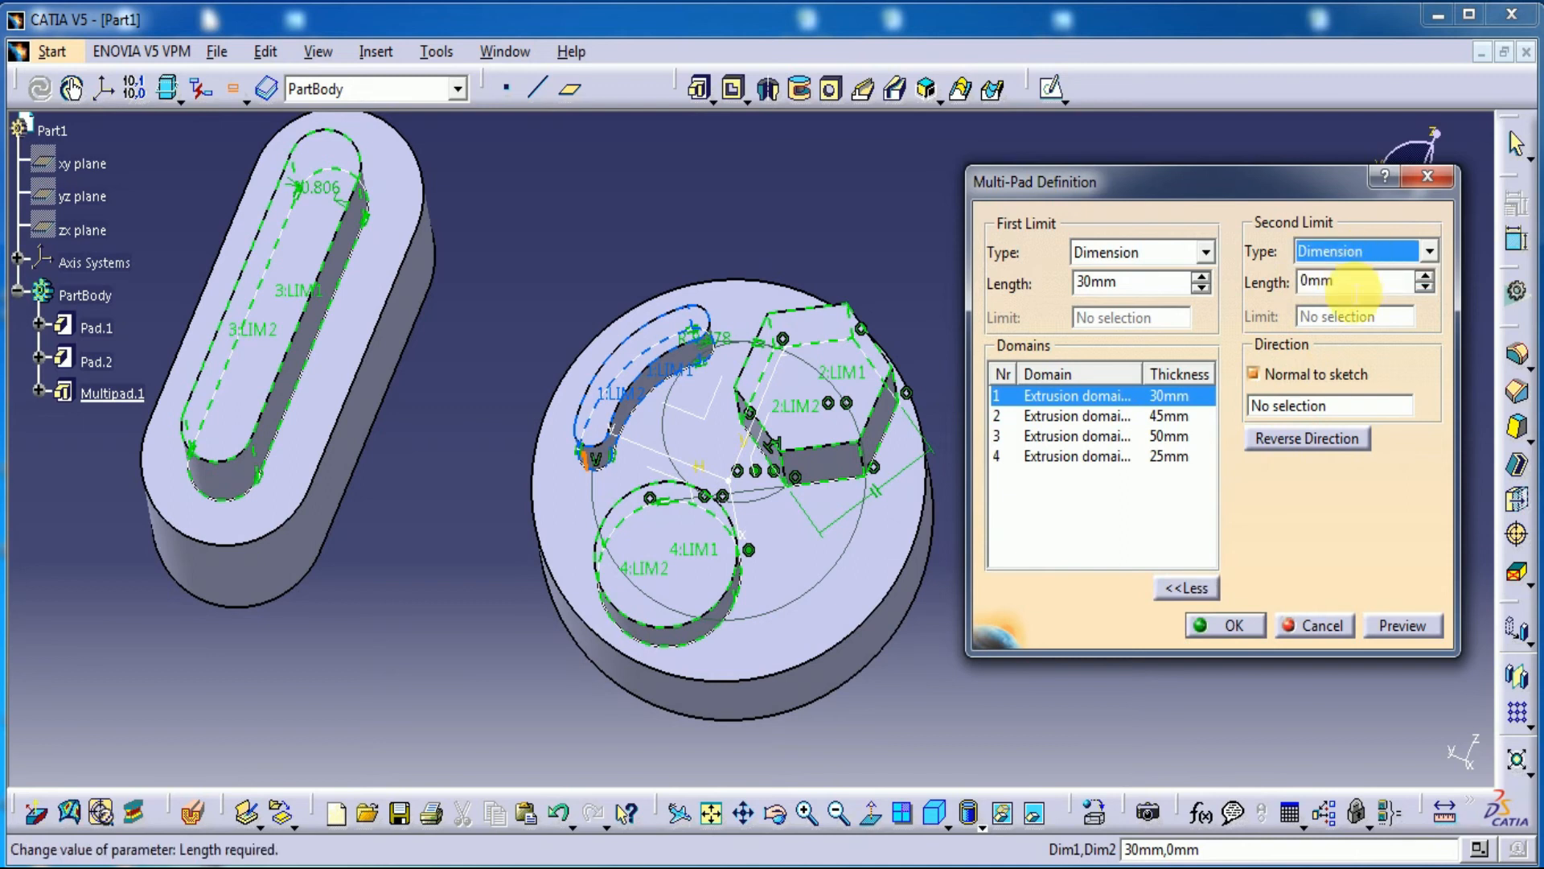
pyautogui.doubleClick(1356, 283)
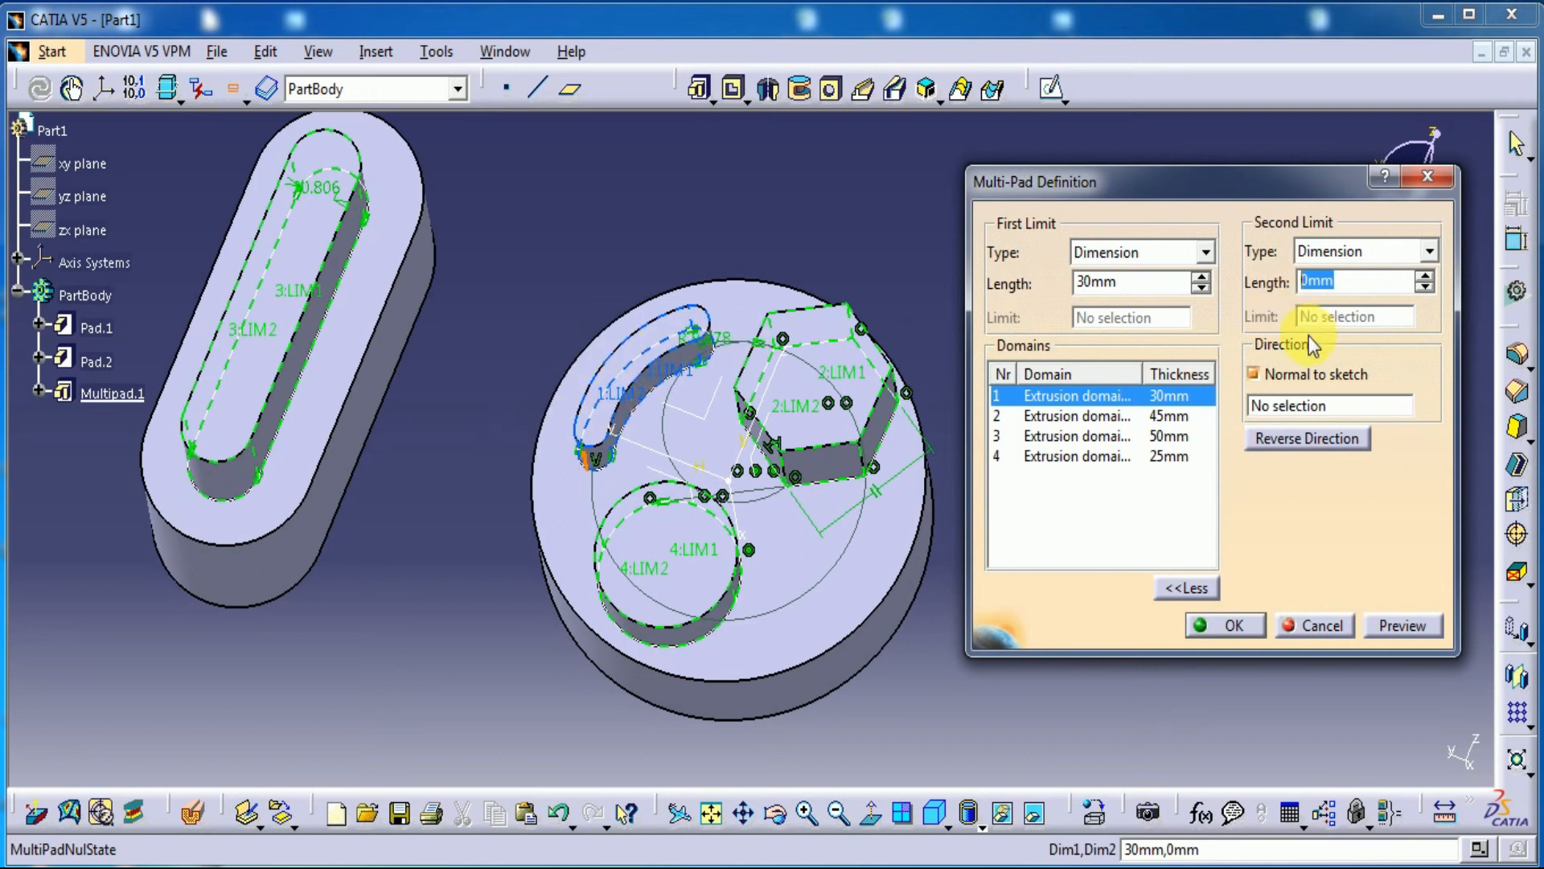
pyautogui.write('200')
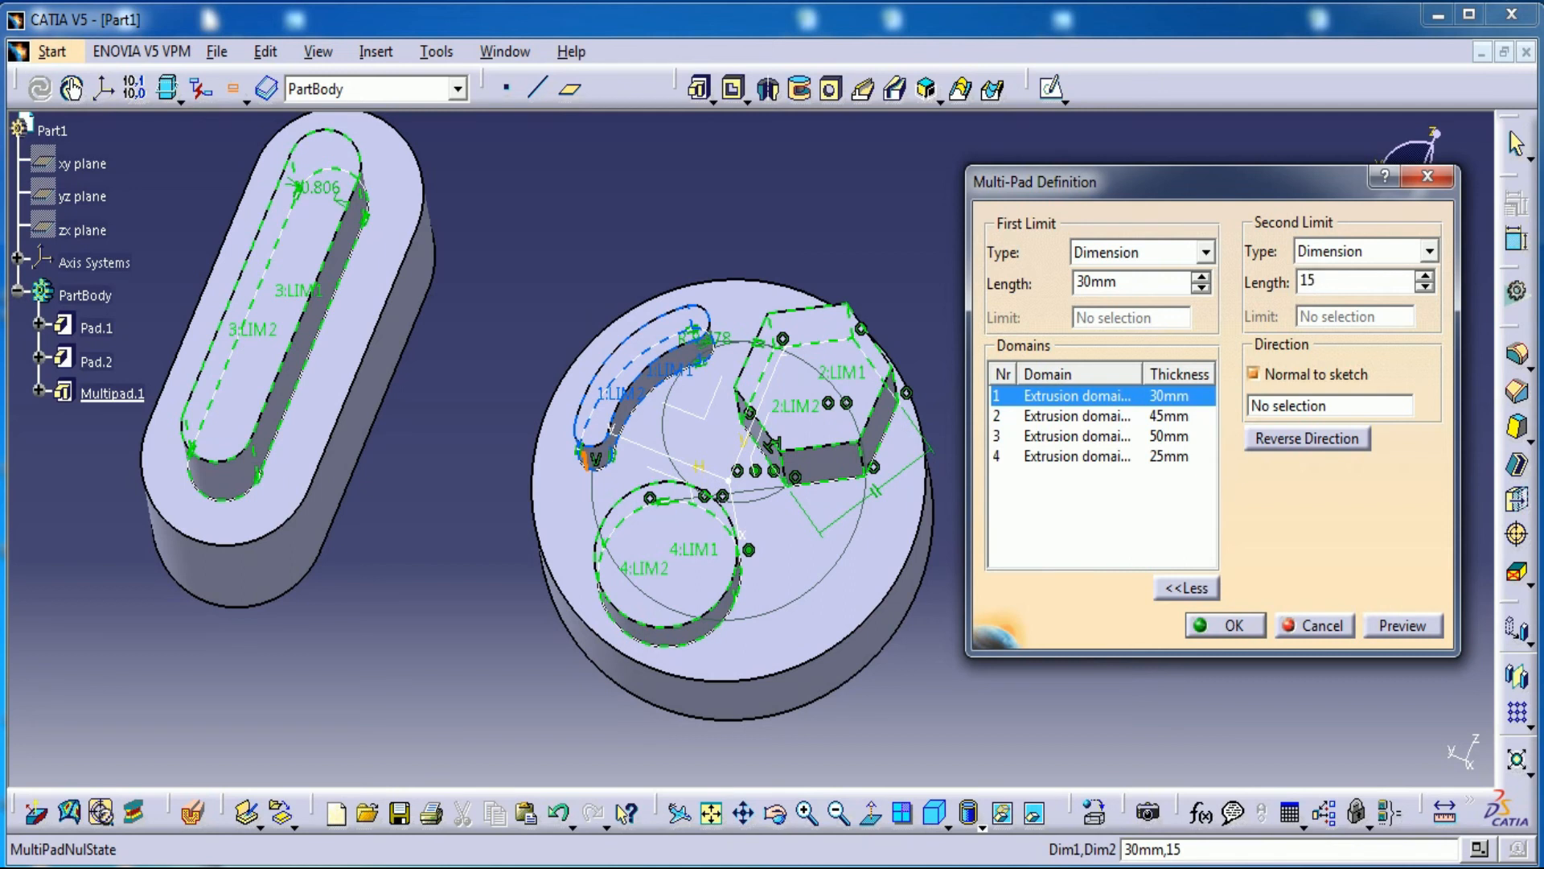
pyautogui.click(1403, 625)
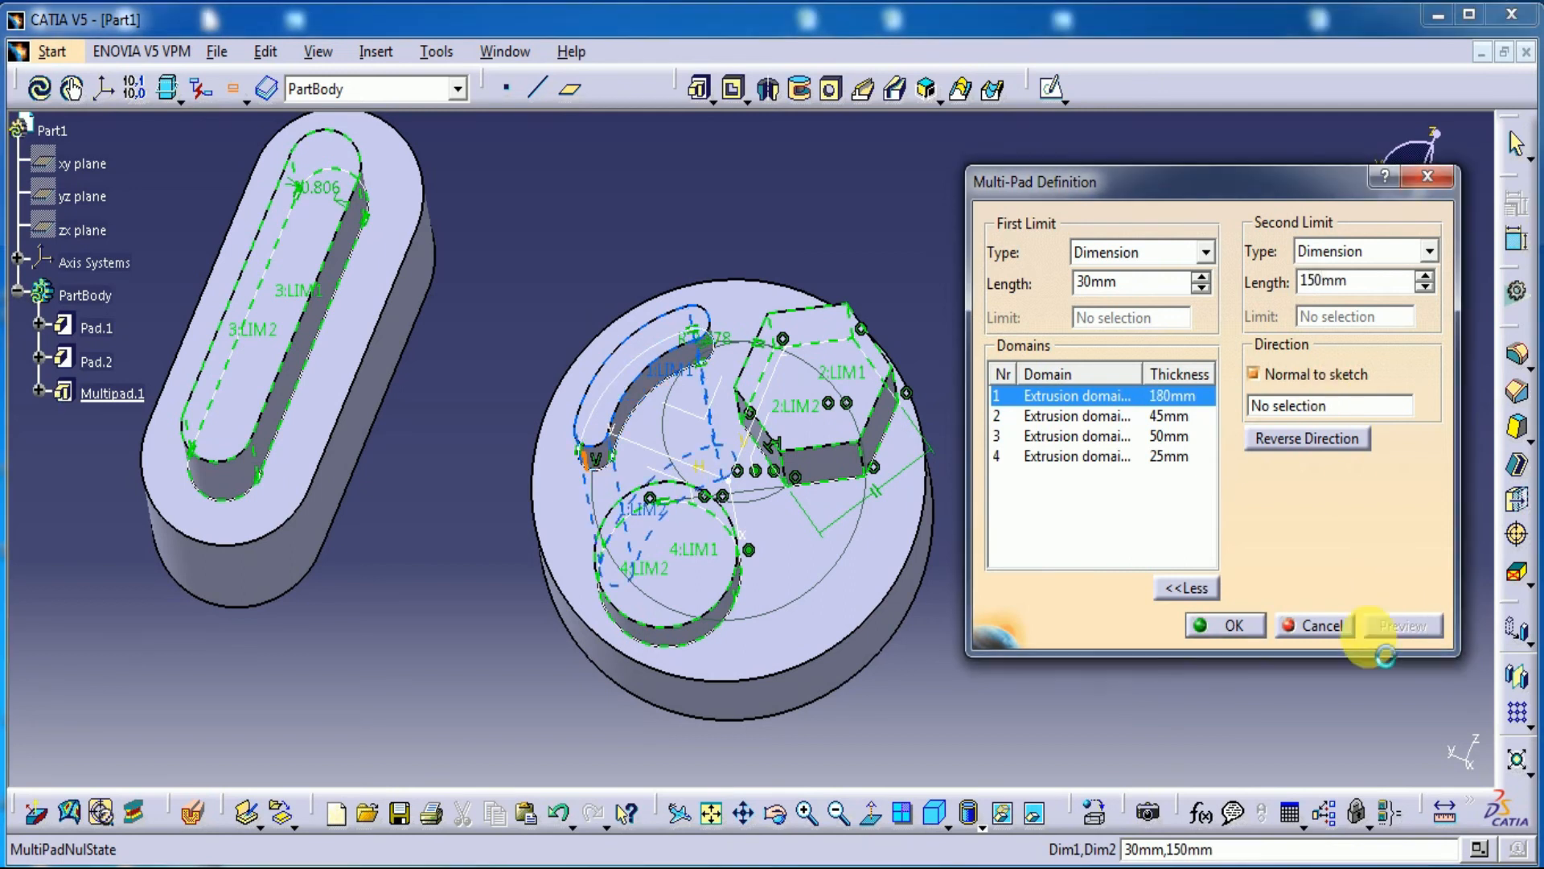
pyautogui.moveTo(483, 686)
pyautogui.mouseDown(button='middle')
pyautogui.moveTo(541, 493)
pyautogui.moveTo(631, 490)
pyautogui.moveTo(845, 562)
pyautogui.mouseUp(button='middle')
pyautogui.click(1235, 626)
# - Examine the two-sided slot extrusion from several angles and review the domain thicknesses in the Multipad.1 definition, including domain 2, the hexagon
pyautogui.moveTo(534, 224); pyautogui.dragTo(649, 344, button='middle')
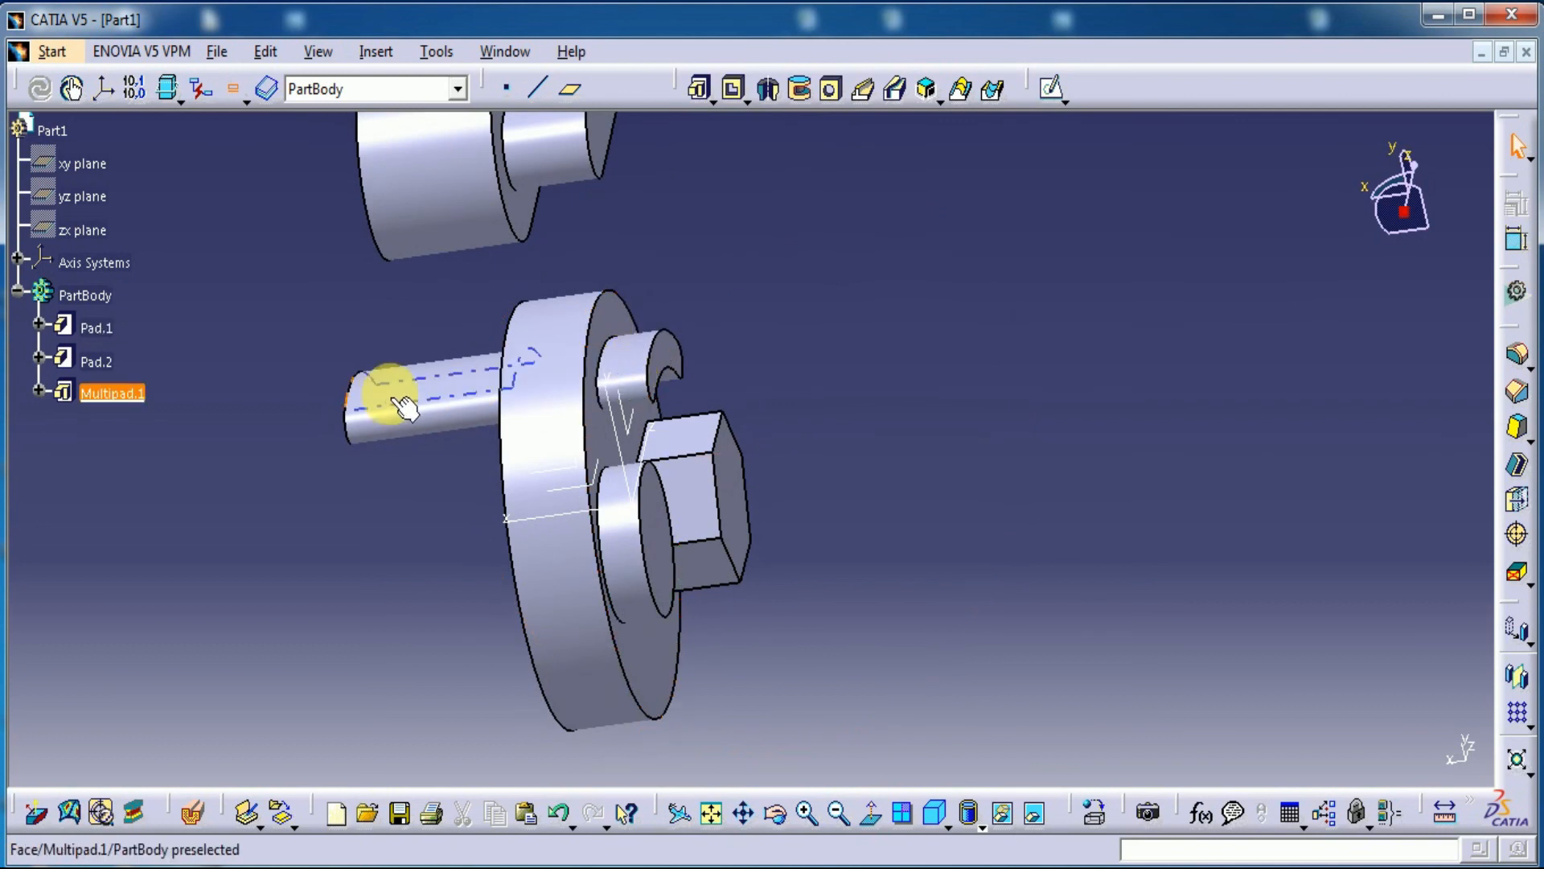
pyautogui.moveTo(319, 346); pyautogui.dragTo(461, 415, button='middle')
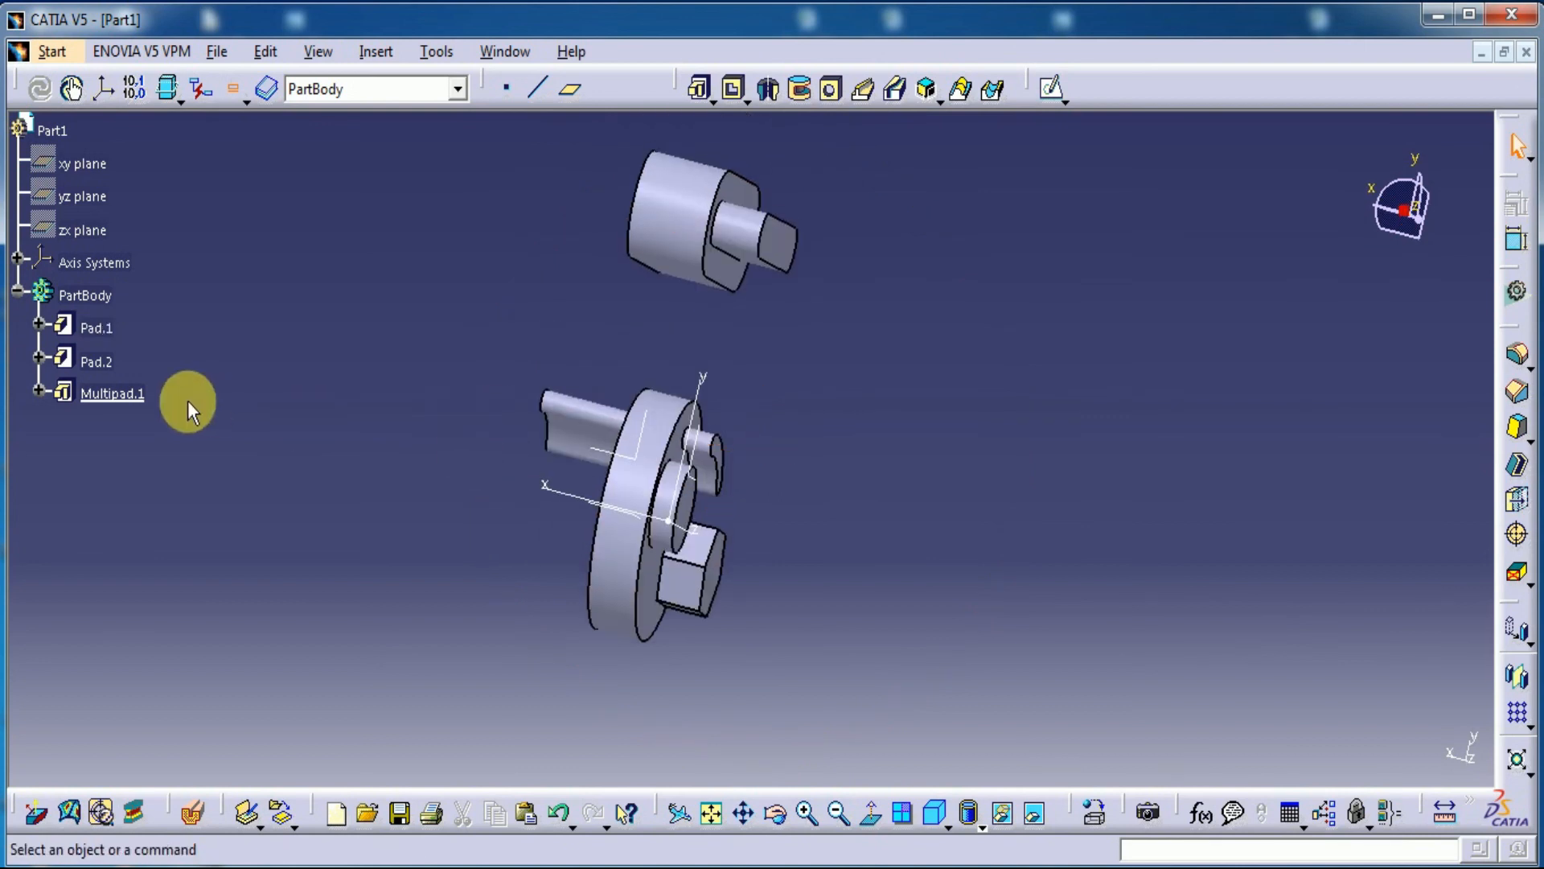
pyautogui.doubleClick(129, 392)
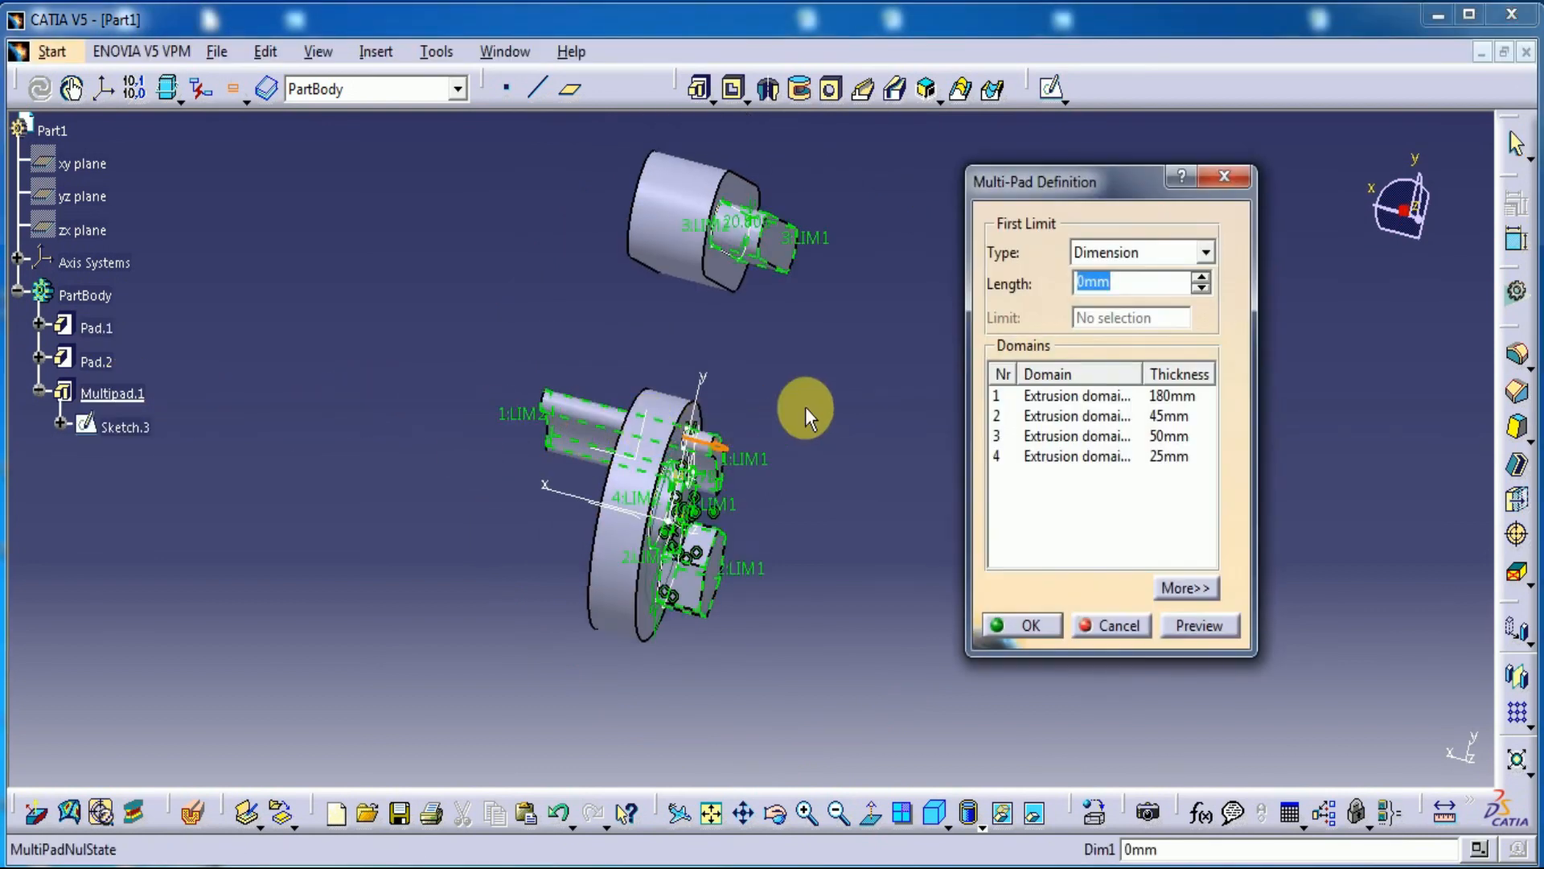
pyautogui.moveTo(818, 396); pyautogui.dragTo(568, 309, button='middle')
pyautogui.moveTo(653, 461); pyautogui.dragTo(446, 325, button='middle')
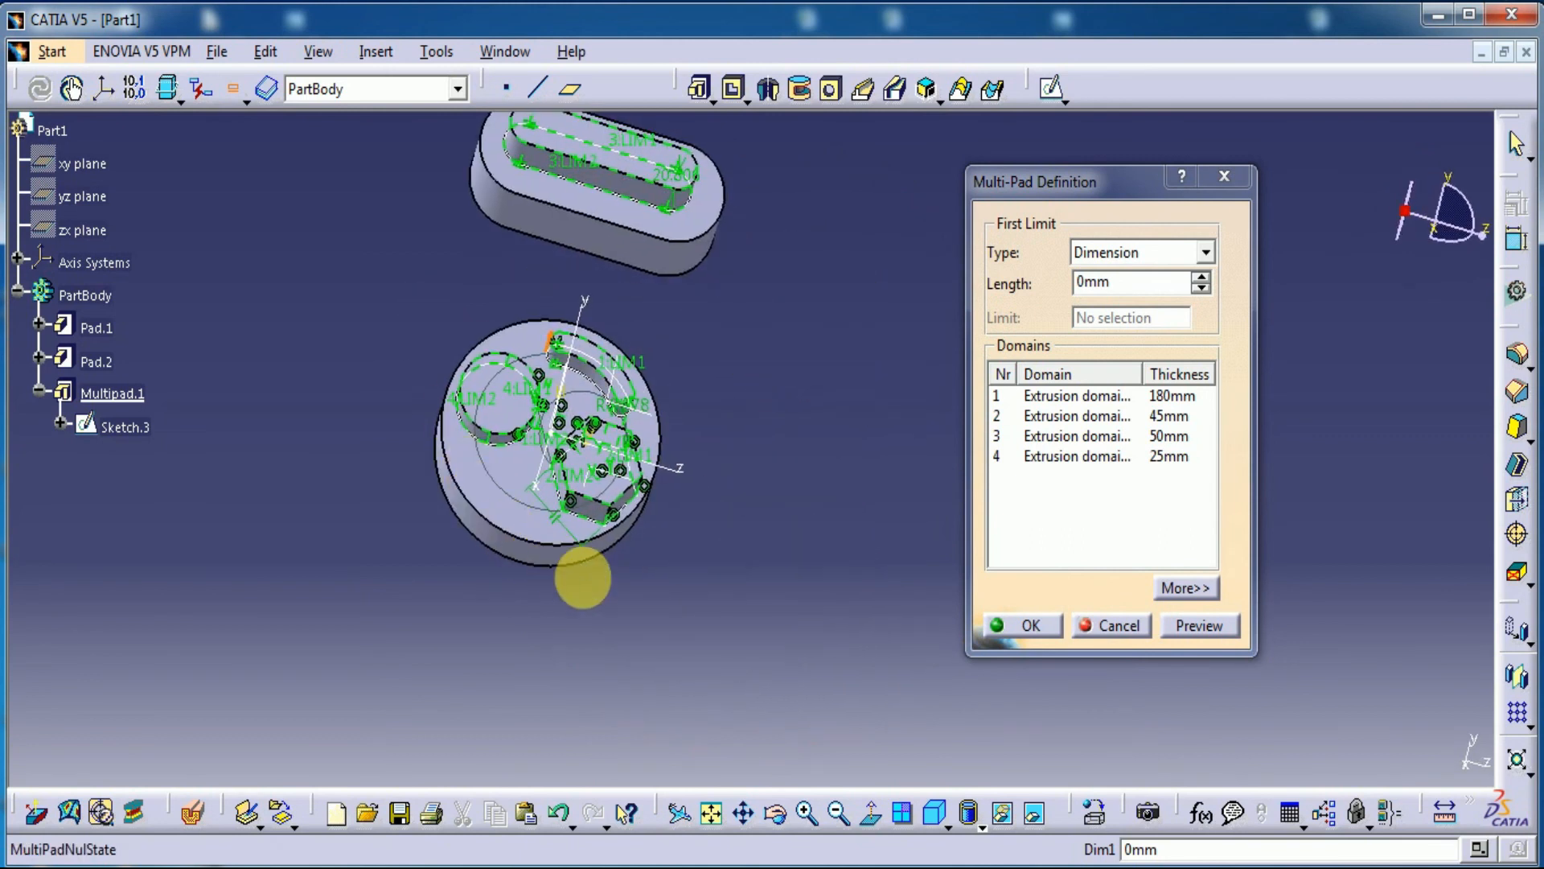
pyautogui.moveTo(578, 589); pyautogui.dragTo(614, 420, button='middle')
pyautogui.moveTo(717, 532); pyautogui.dragTo(745, 501, button='middle')
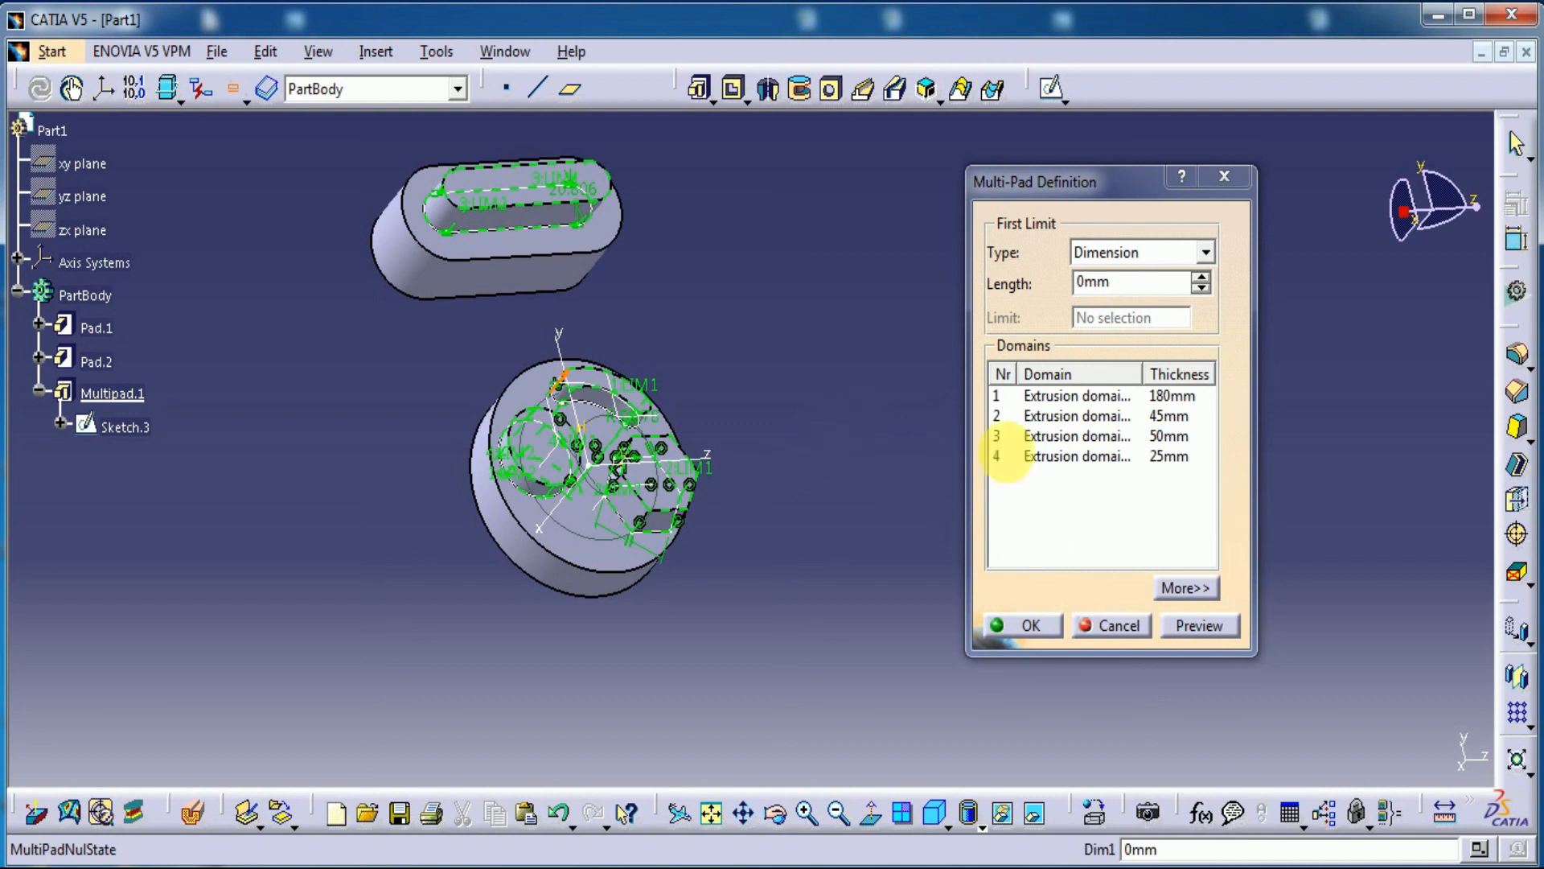
pyautogui.click(1168, 417)
pyautogui.click(1201, 627)
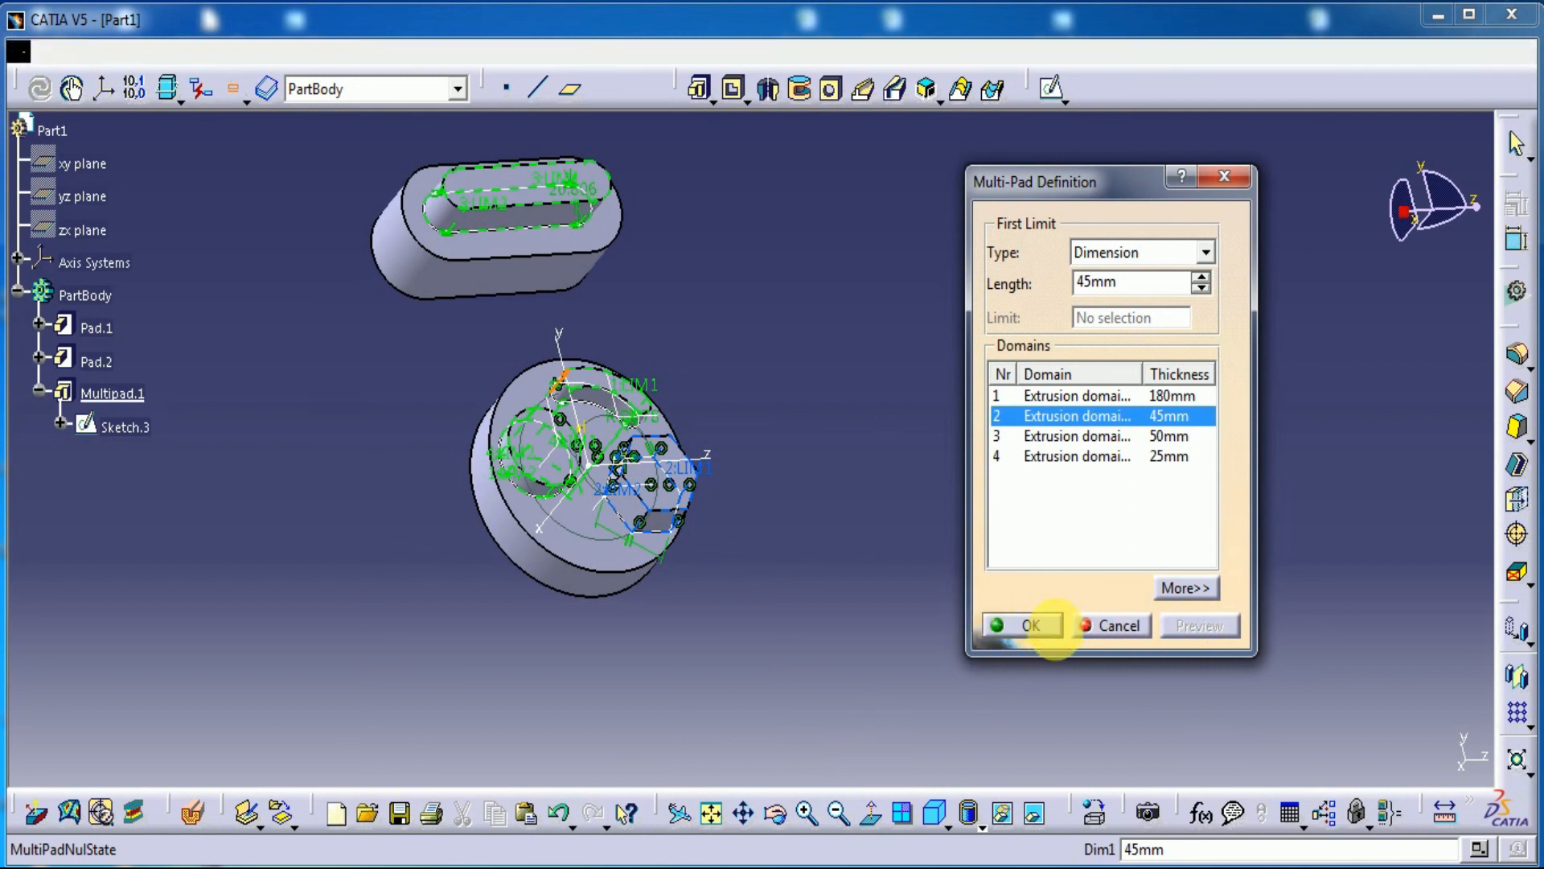
pyautogui.click(1034, 626)
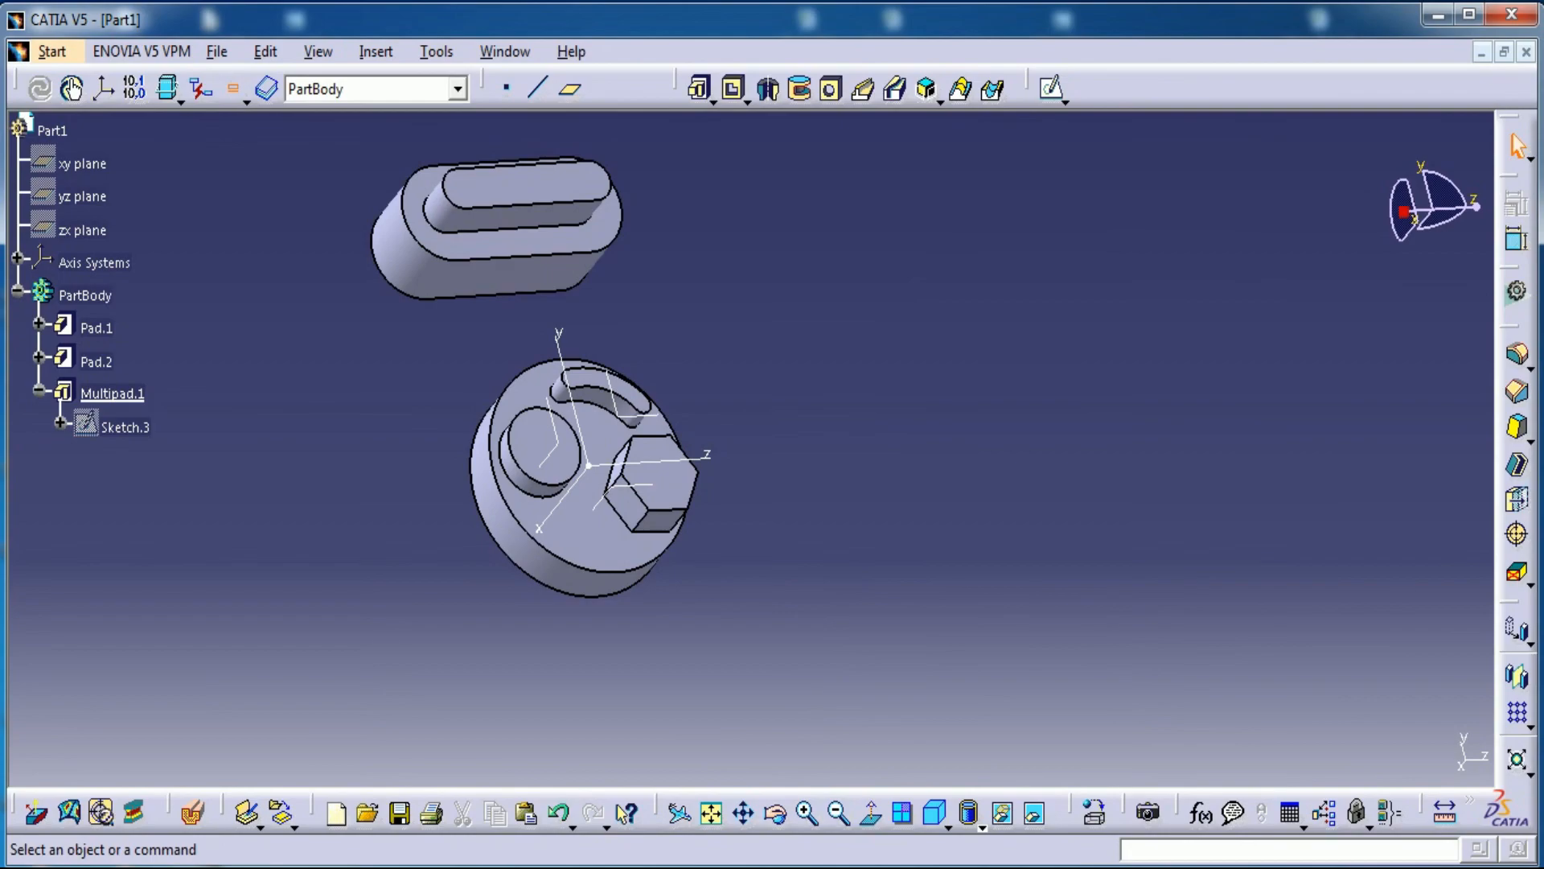